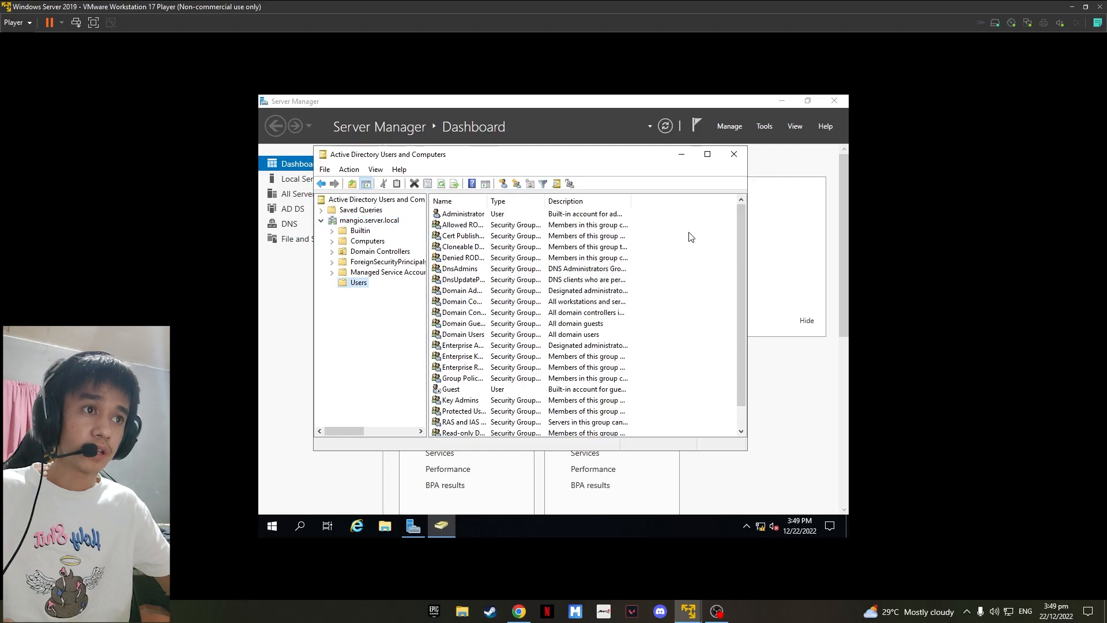
Step: Start a new domain user in Users and enter the user's first name, last name and logon name
mouse_move(736, 269)
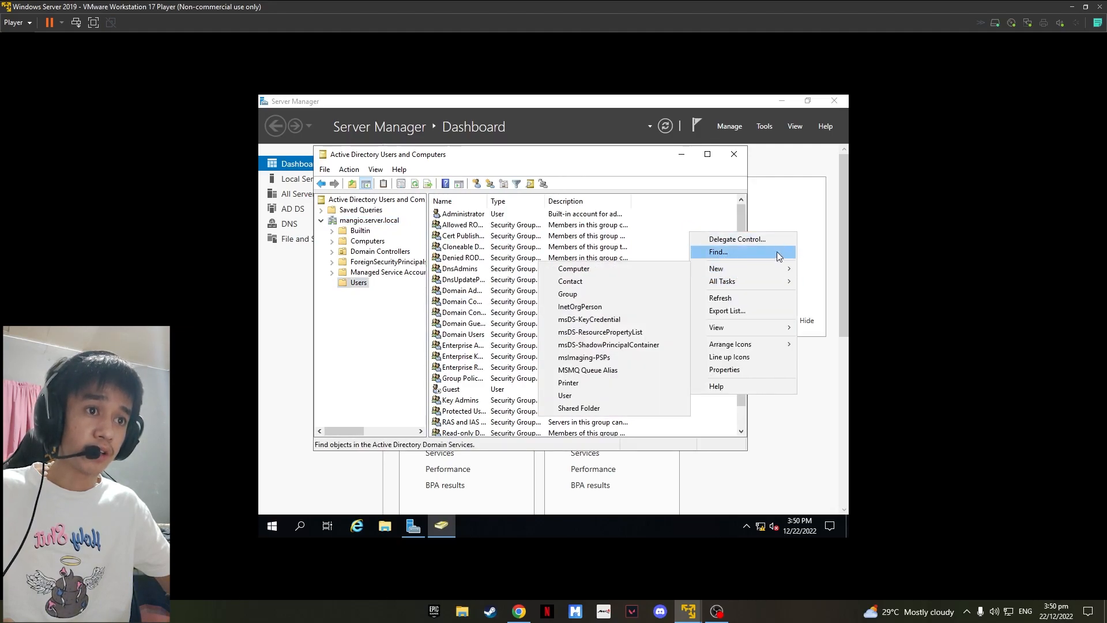
left_click(588, 395)
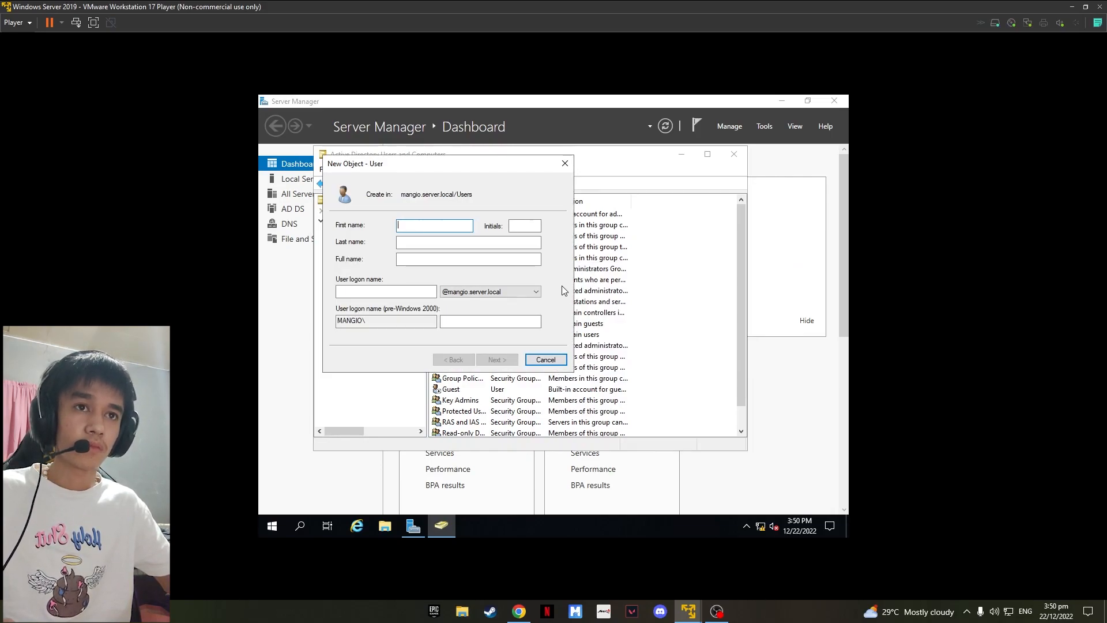
type("Carl")
key("Tab")
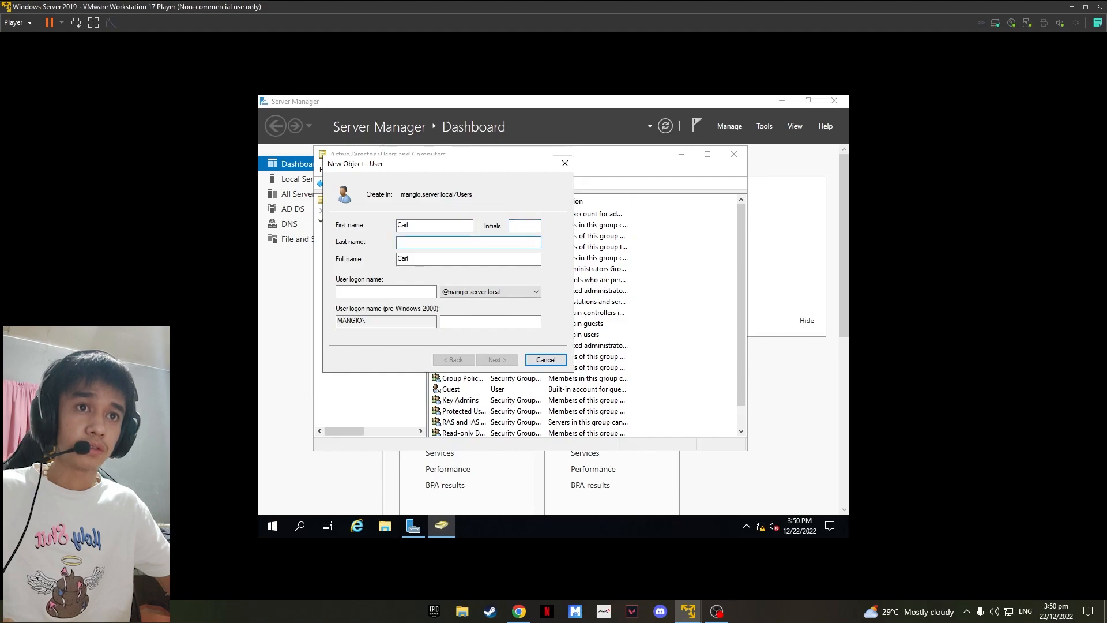
type("Mangio")
key("Tab")
left_click(393, 292)
type("Carl")
left_click(497, 359)
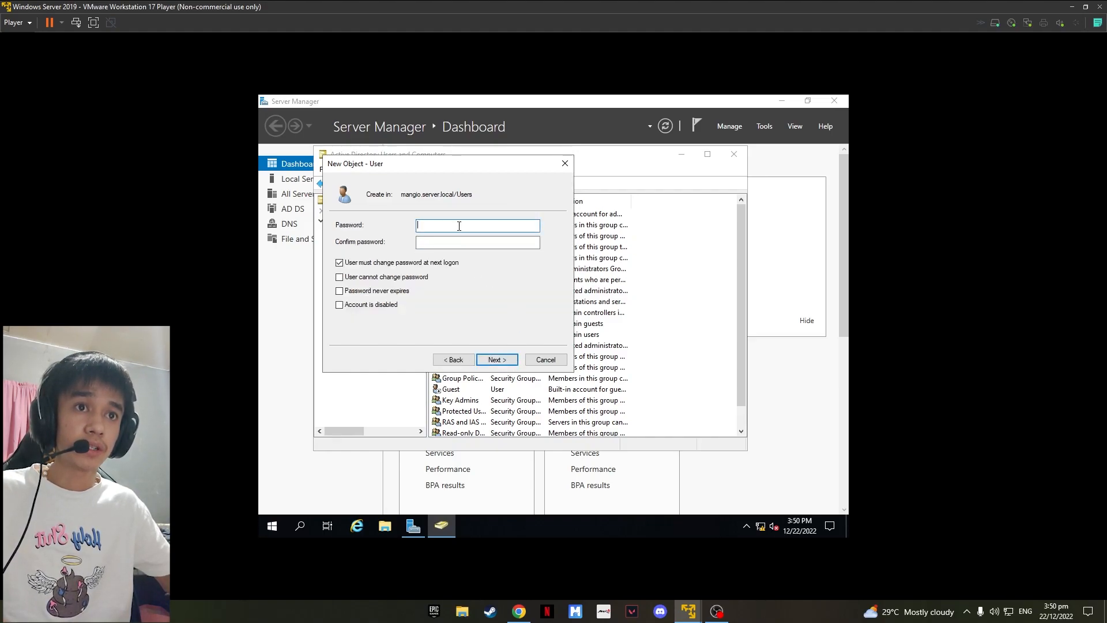
Step: Enter and confirm the new user's password, keeping the default password options
type("••••••••••••")
key("Tab")
type("••••••••••••")
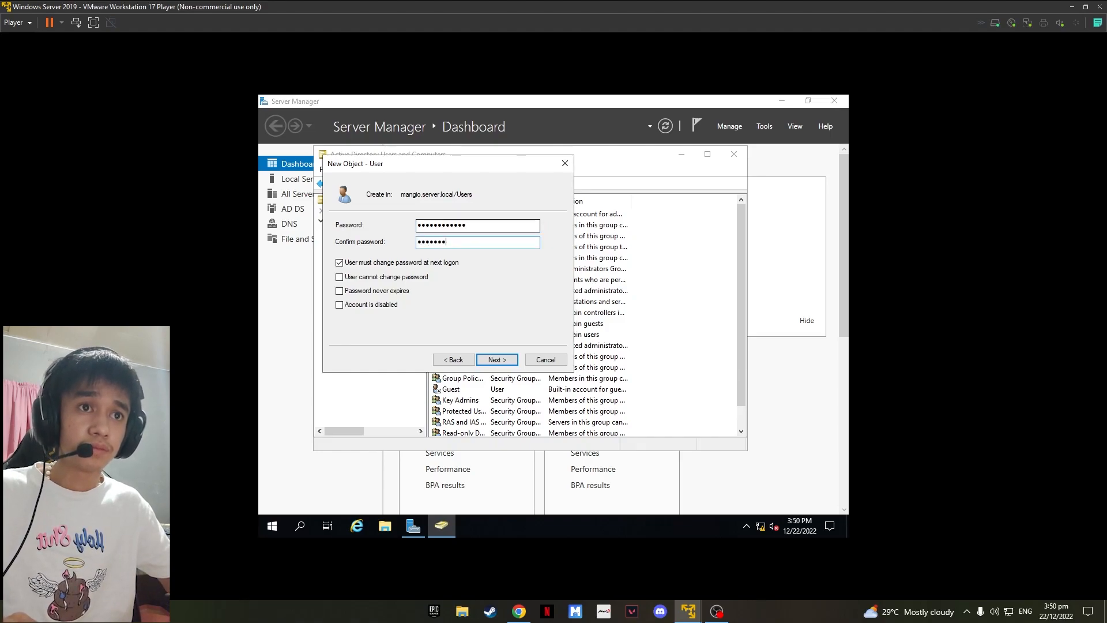
left_click(497, 359)
Step: Finish creating the user account and close Active Directory Users and Computers
left_click_drag(484, 271, 338, 236)
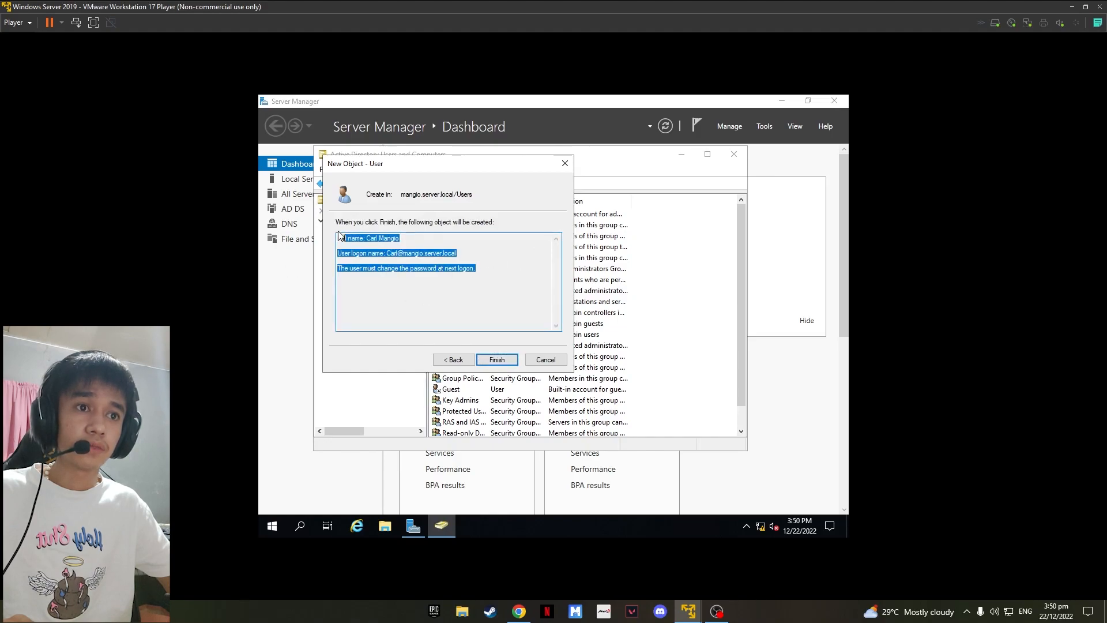
left_click(497, 359)
left_click(461, 239)
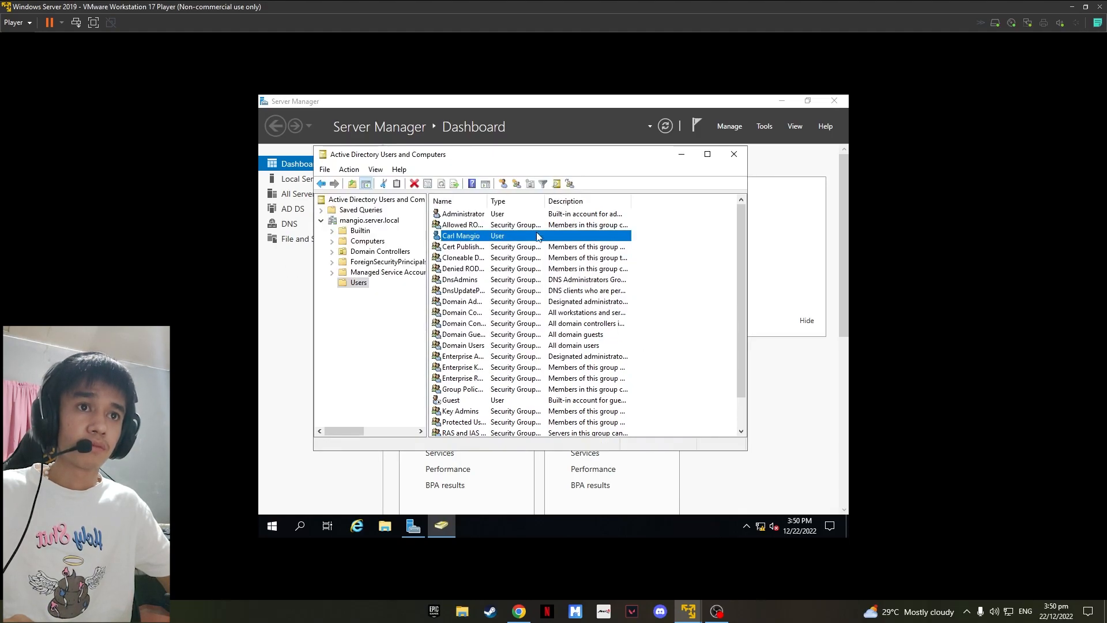
left_click(734, 154)
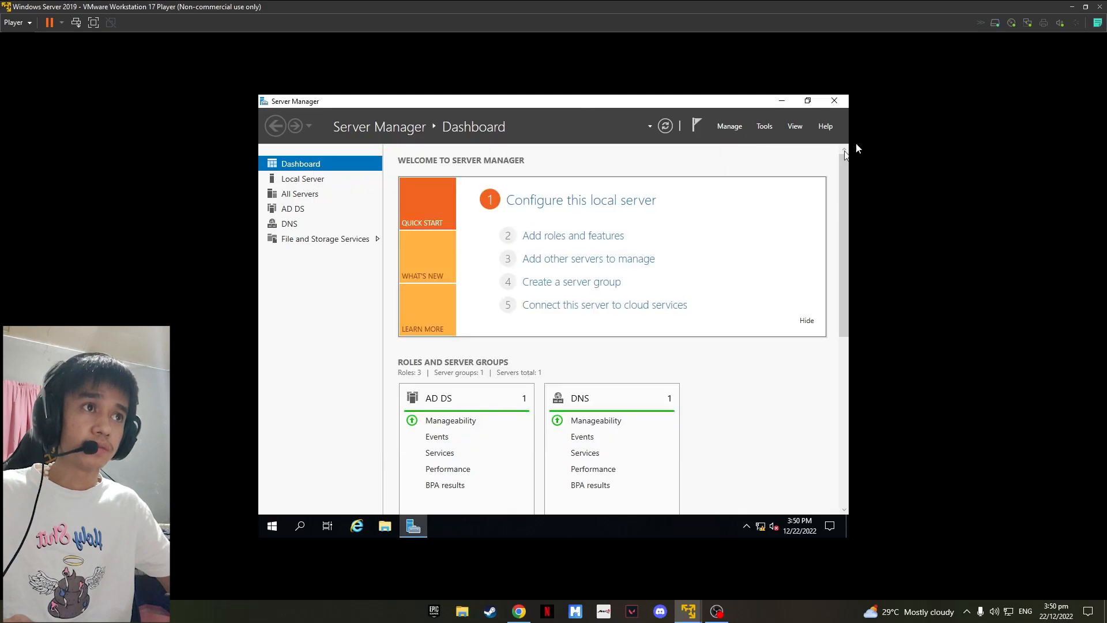
Step: Minimize Server Manager, open File Explorer and go to Local Disk (E:)
left_click(783, 101)
left_click(385, 526)
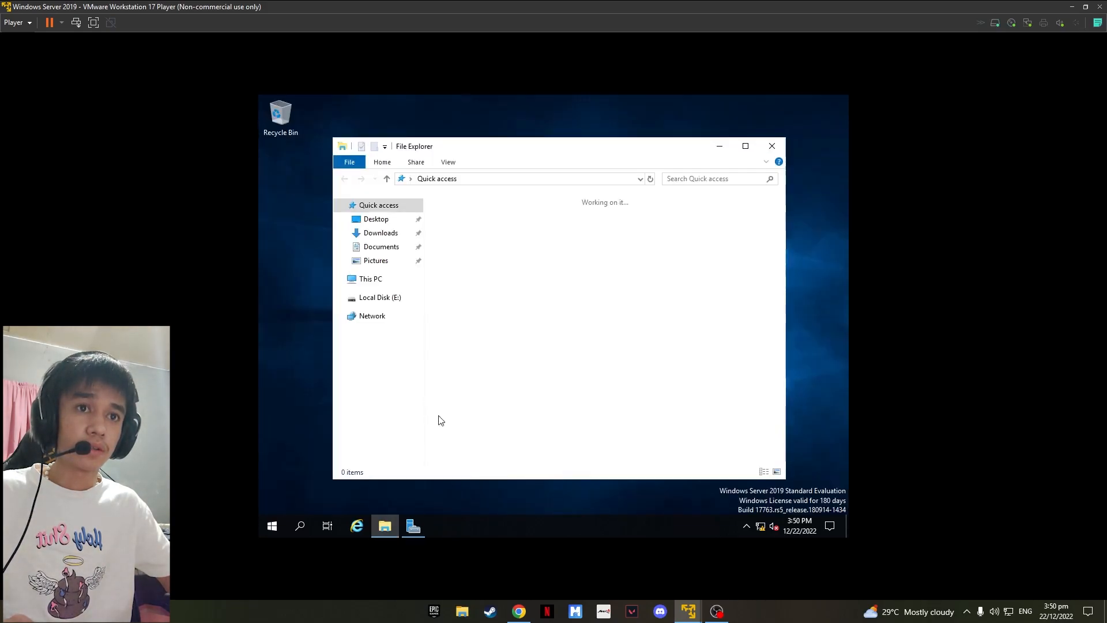
left_click(371, 297)
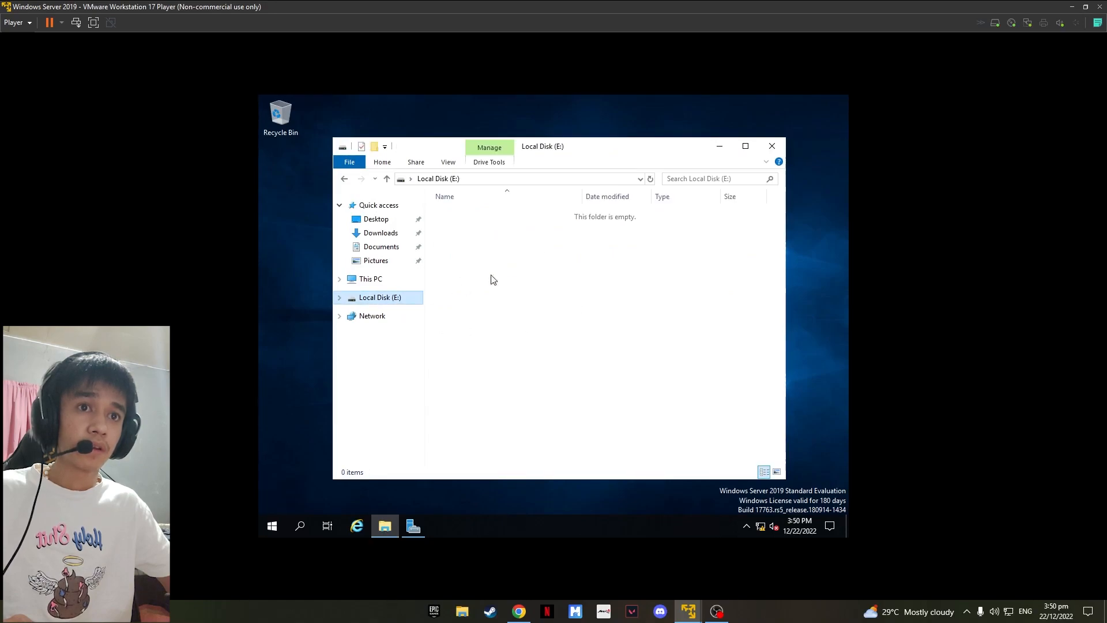
Step: Create a new folder on Local Disk (E:) named Shared folder
right_click(500, 225)
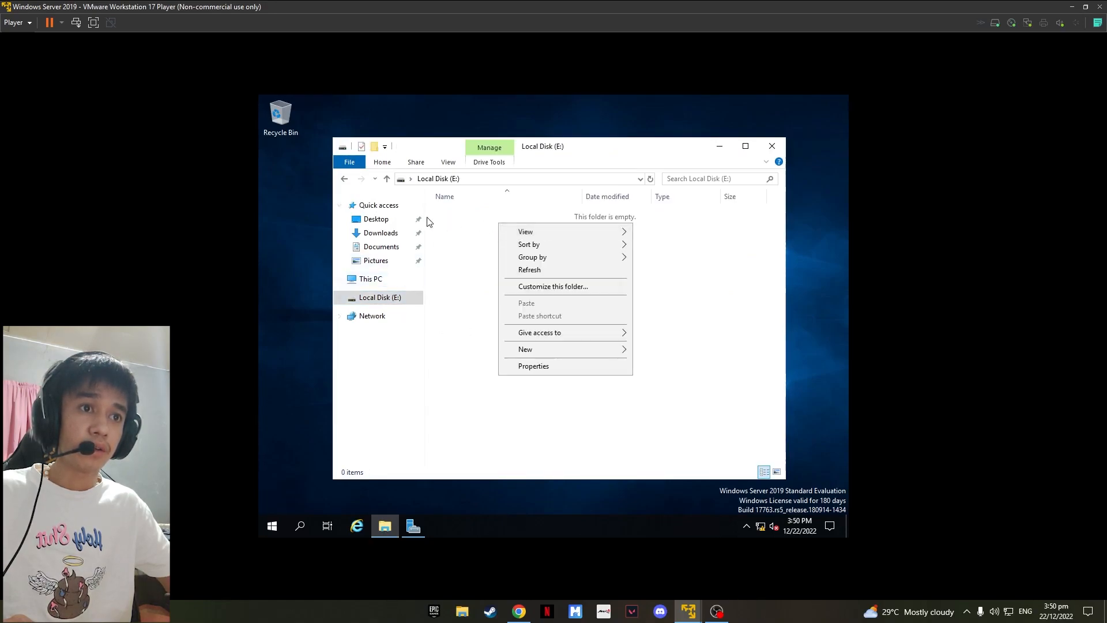
mouse_move(526, 359)
left_click(652, 349)
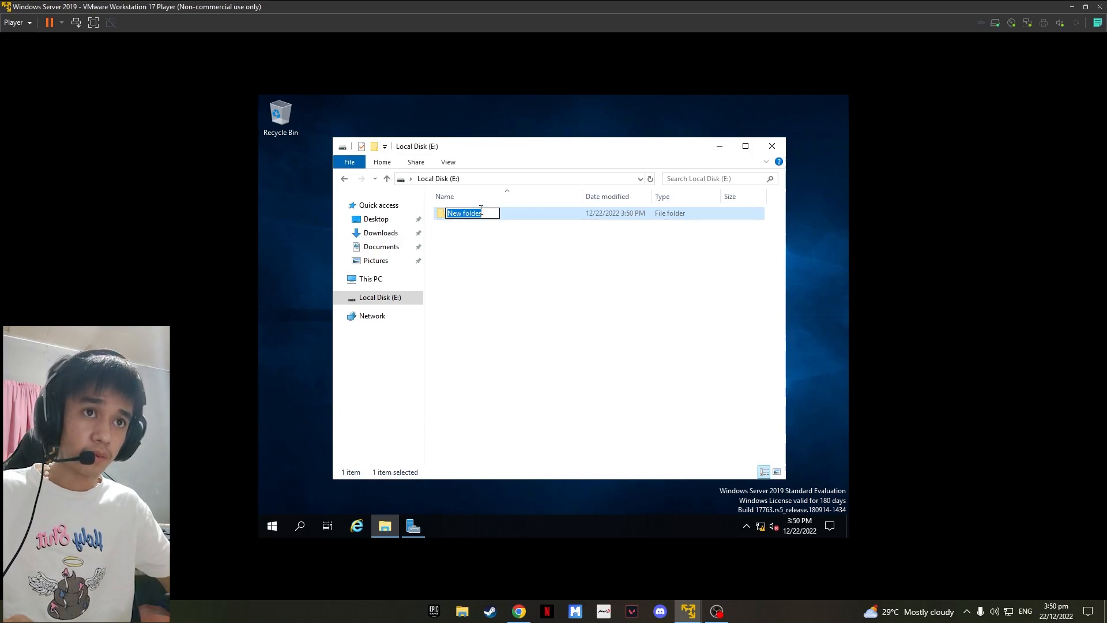
type("SA")
type("hare")
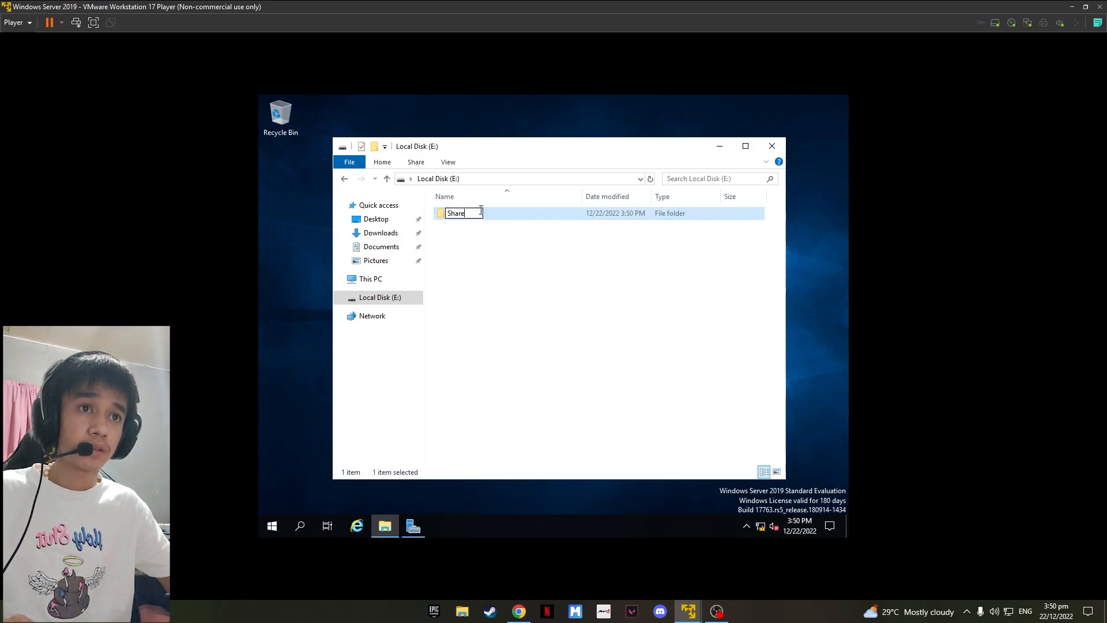
type("d folder")
key("Return")
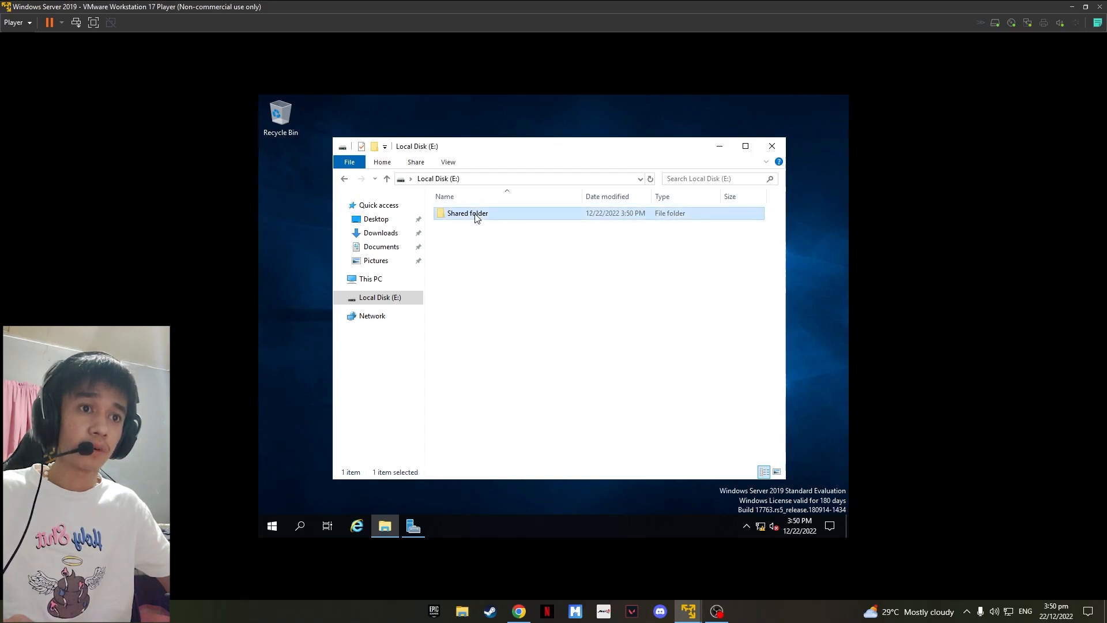
Step: Open the Shared folder's properties and enable Share this folder under Advanced Sharing
right_click(473, 215)
left_click(523, 407)
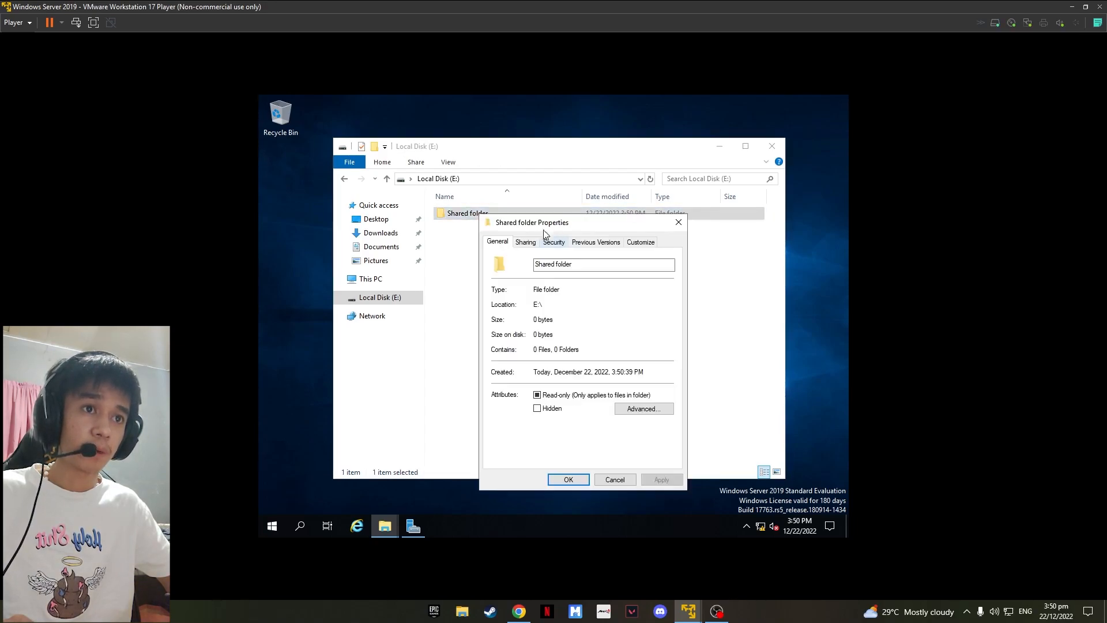
left_click(527, 243)
left_click_drag(528, 305, 498, 305)
left_click(543, 379)
left_click(504, 263)
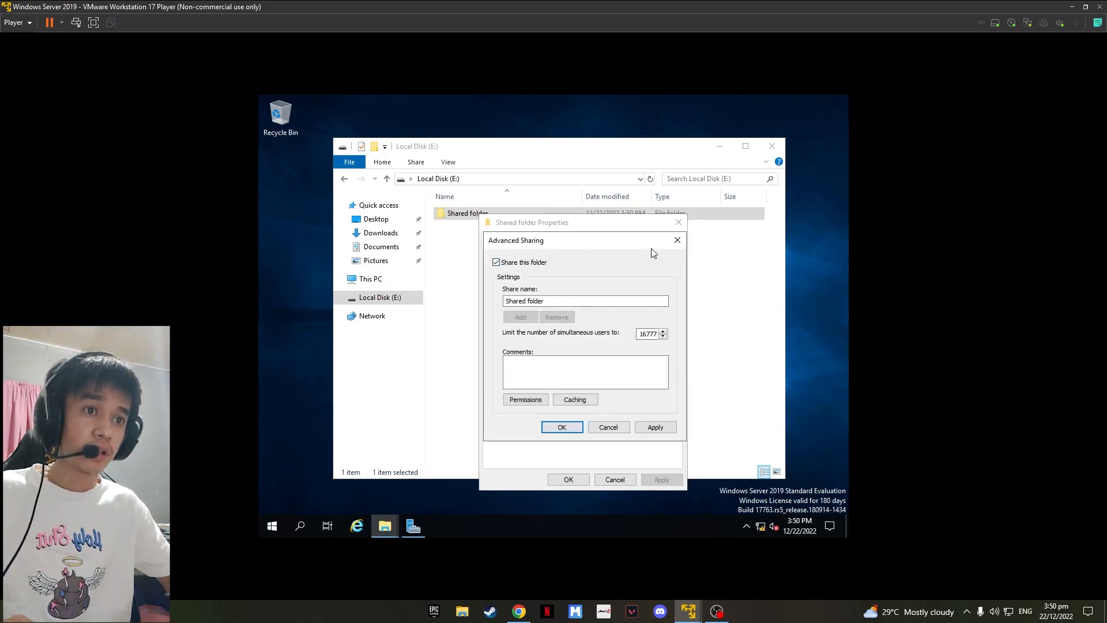
Step: Allow Full Control for Everyone in the share permissions and apply the advanced sharing settings
left_click(526, 400)
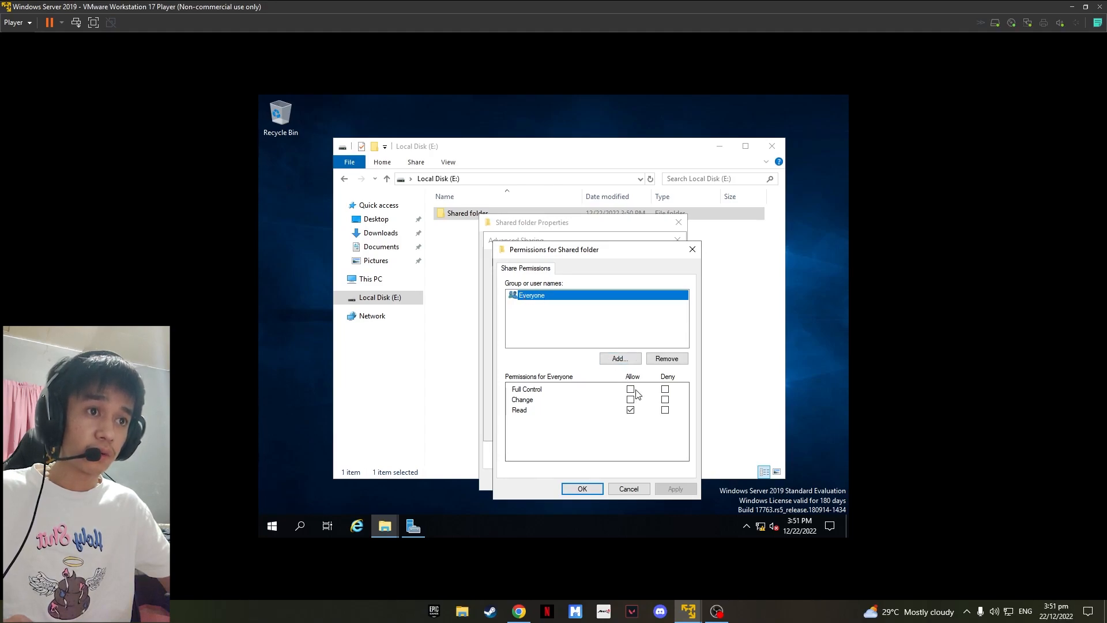
left_click(631, 389)
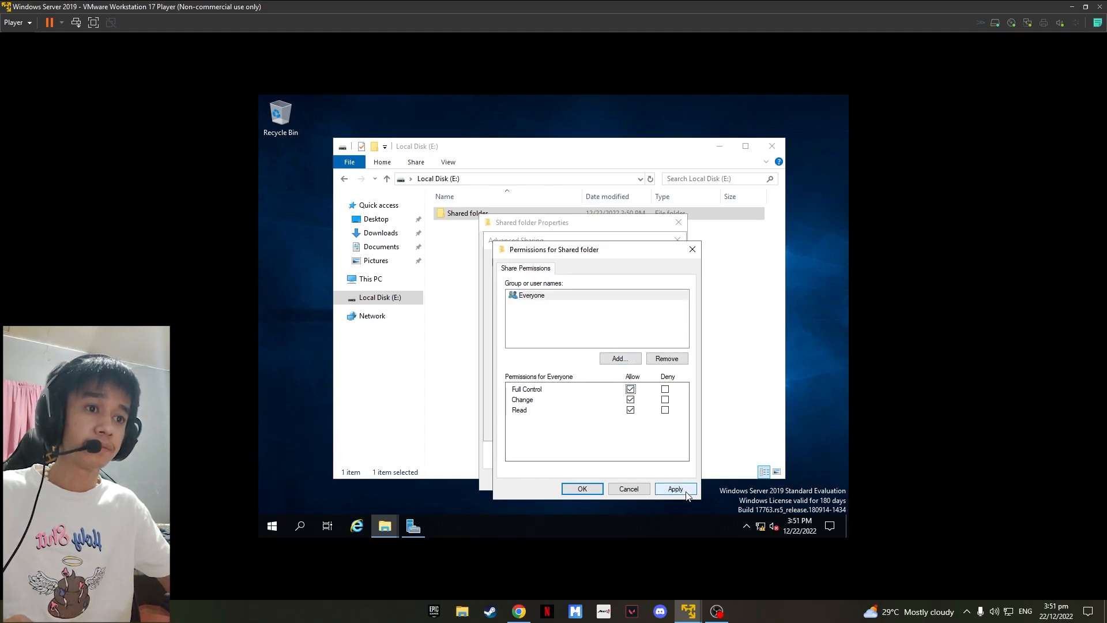
left_click(675, 489)
left_click(582, 489)
left_click(665, 427)
left_click(565, 427)
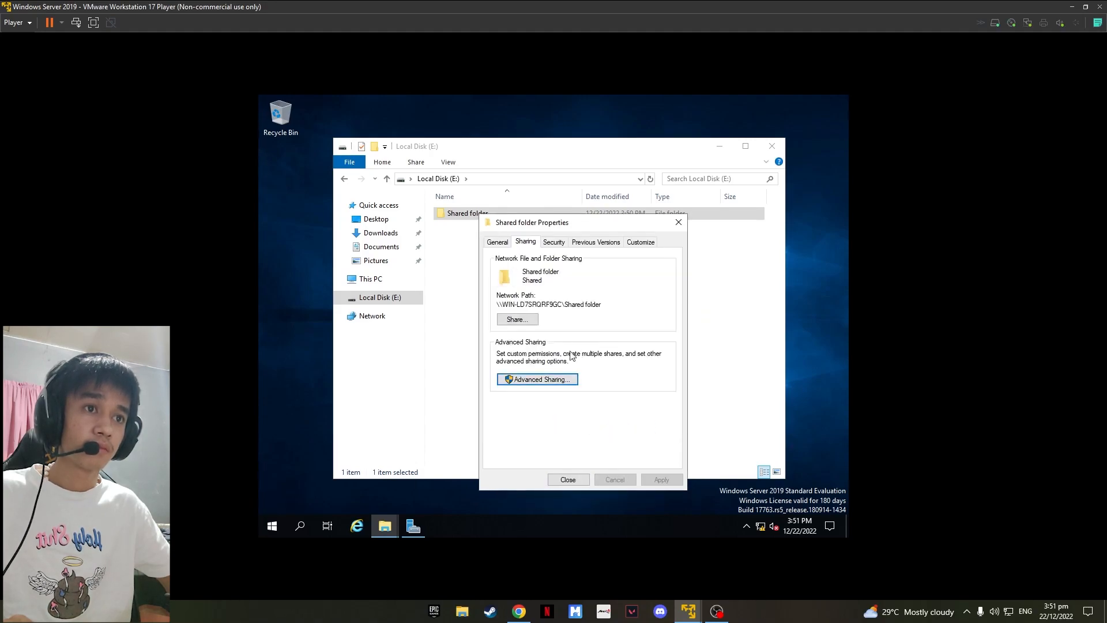
Step: Close the folder properties and open the Shared folder
left_click_drag(602, 304, 541, 305)
double_click(542, 306)
left_click(568, 480)
left_click(473, 242)
double_click(471, 214)
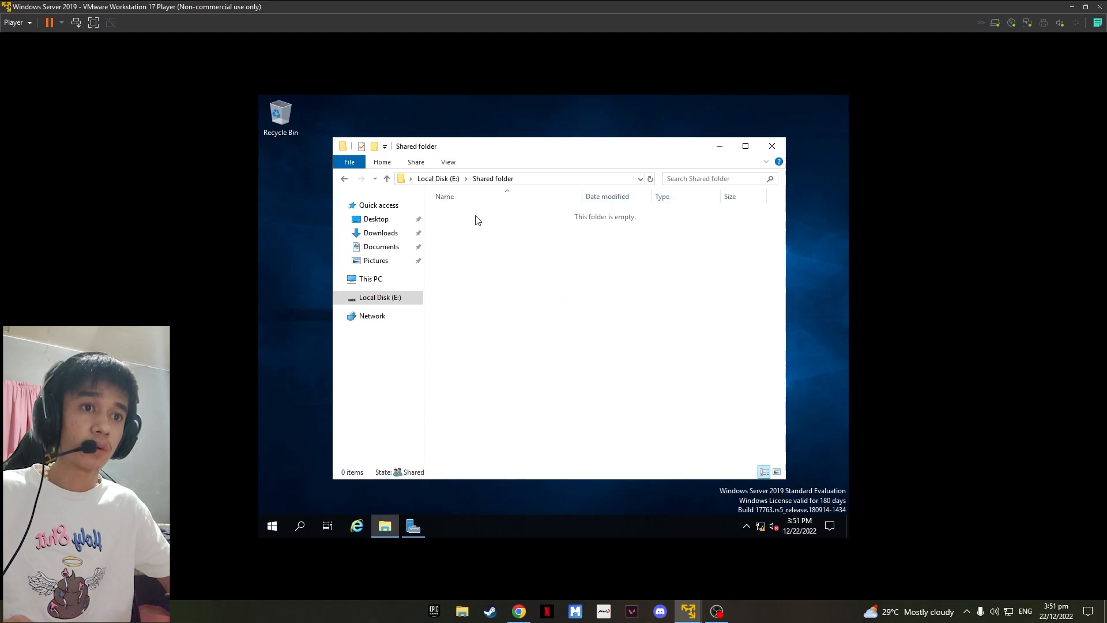
Step: Create a subfolder named IT personnel inside Shared folder
right_click(463, 226)
mouse_move(511, 361)
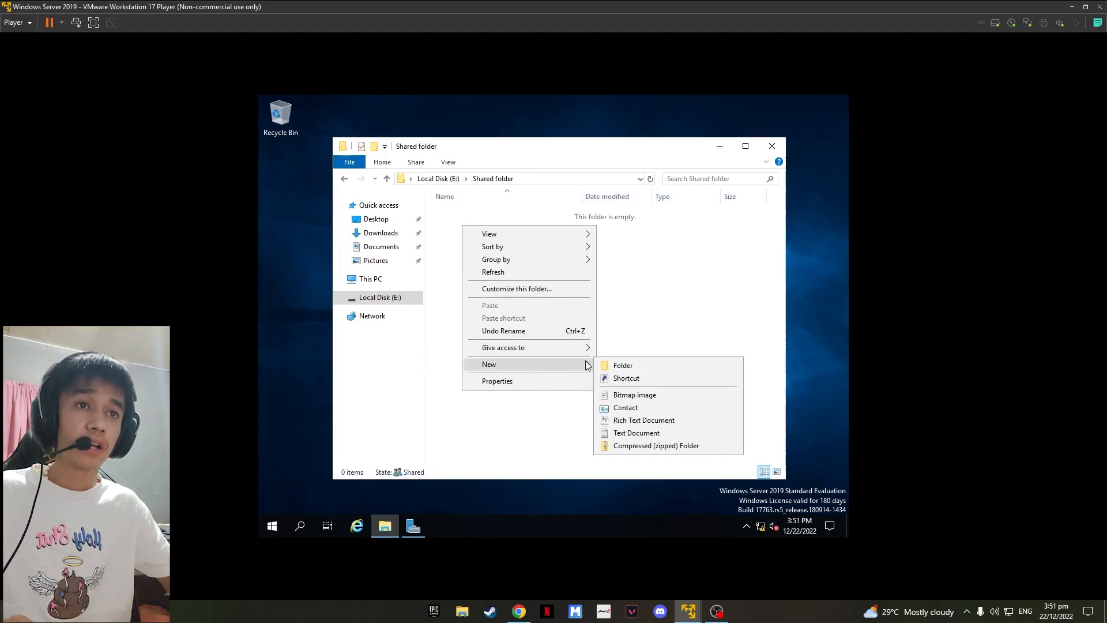
left_click(622, 365)
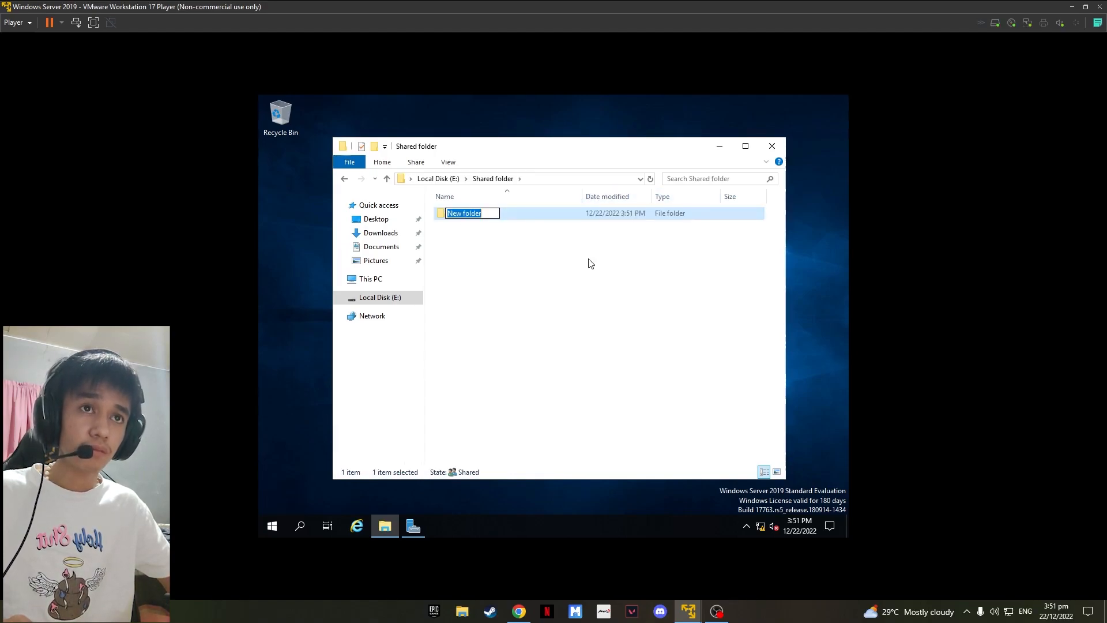
type("I")
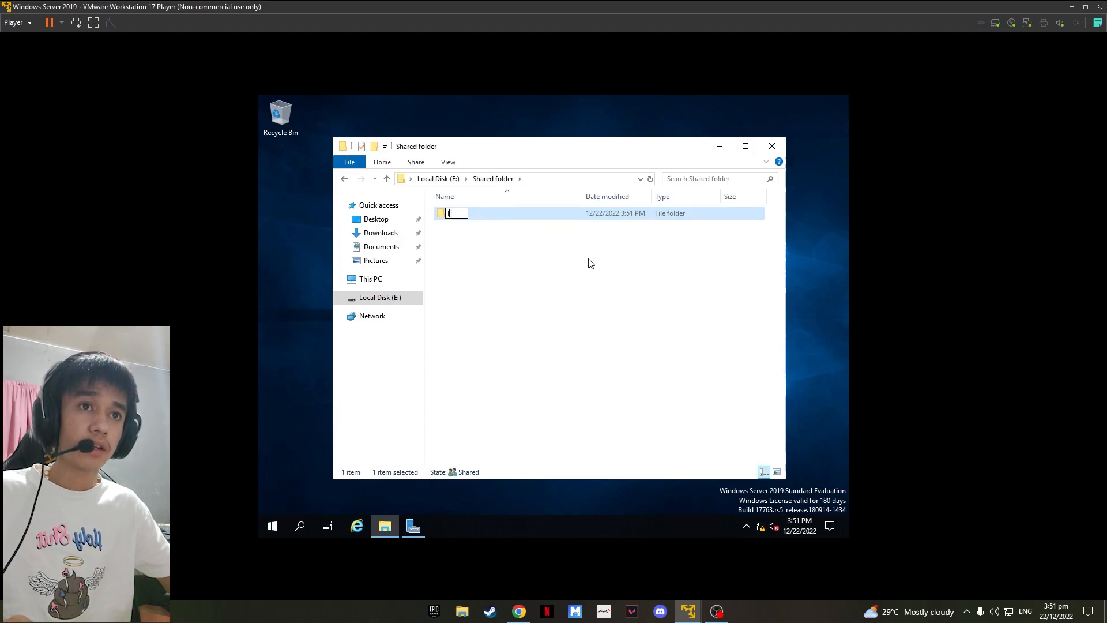
type("T pers")
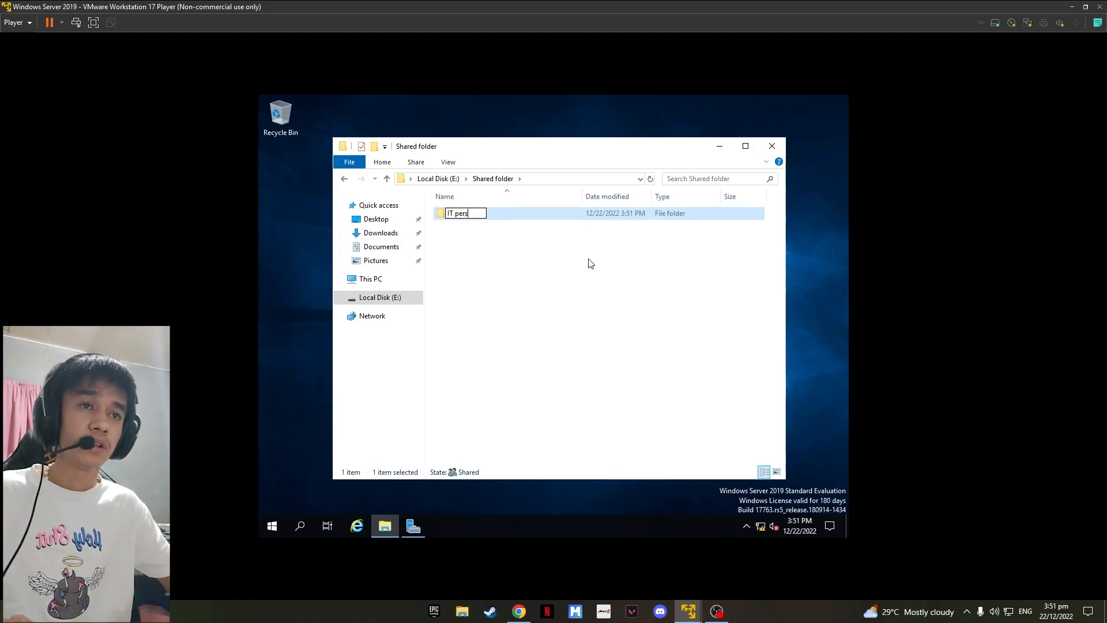
type("onnel")
key("Return")
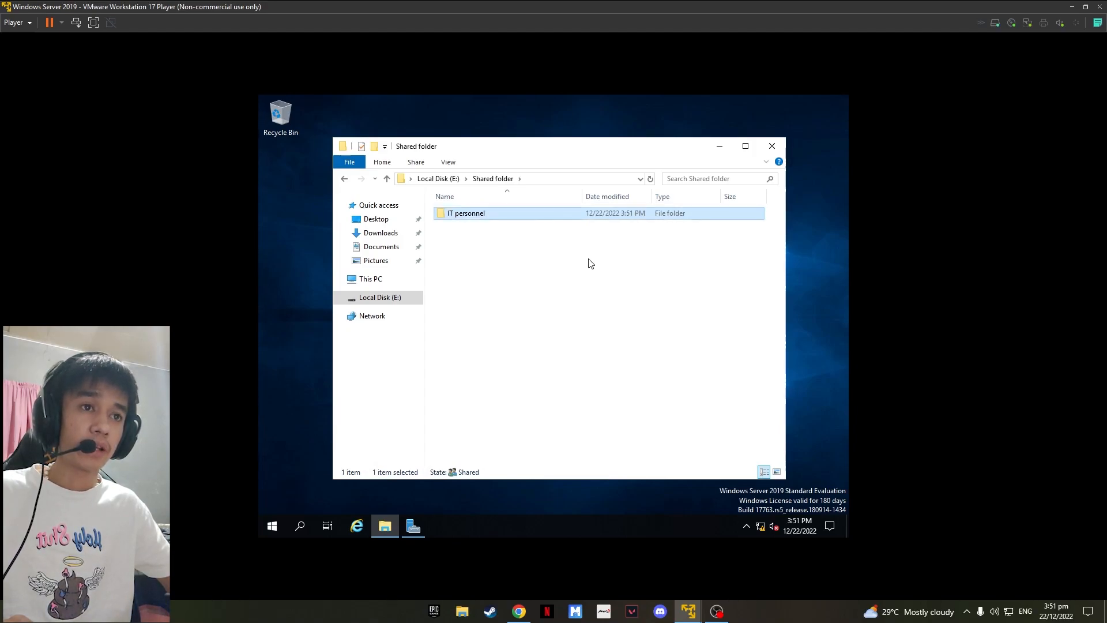
Step: Create a second subfolder named Clerk inside Shared folder
right_click(494, 240)
mouse_move(538, 378)
left_click(643, 380)
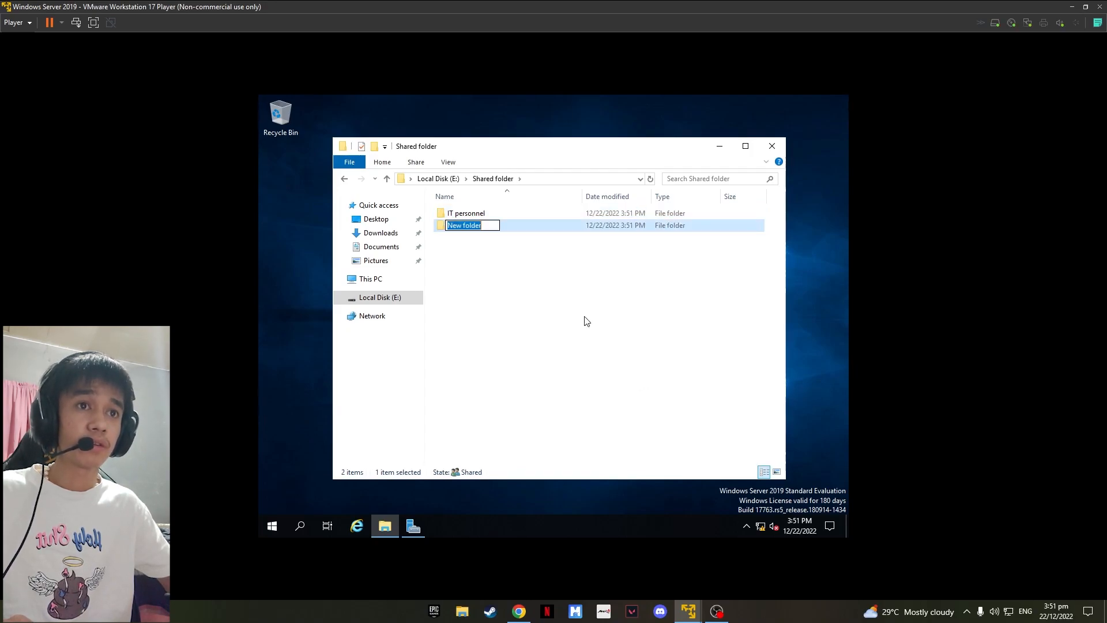
type("Clerk")
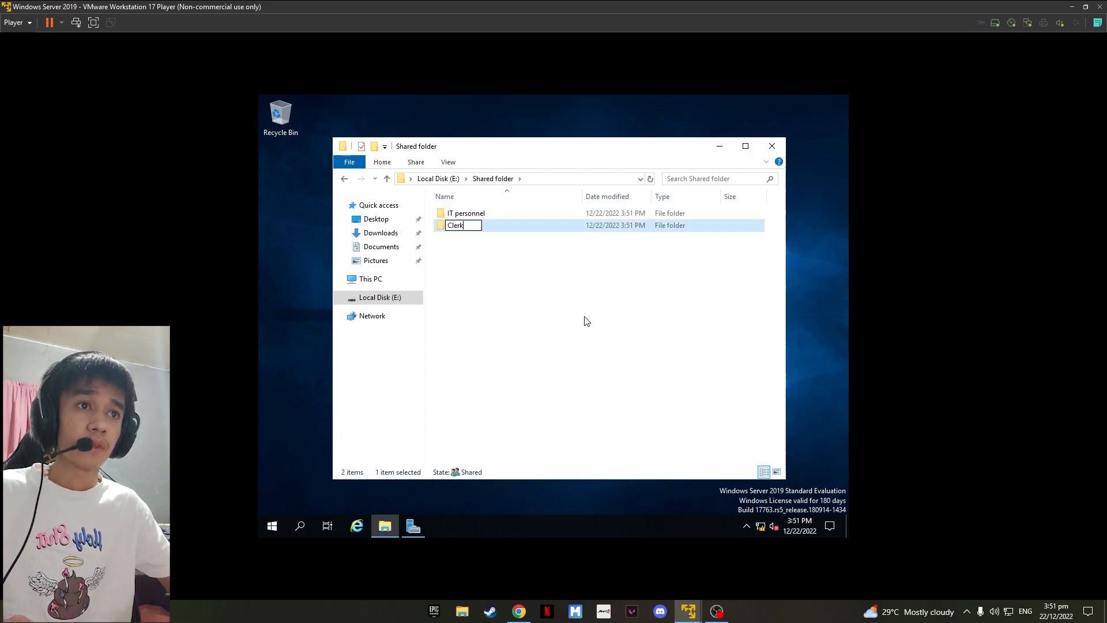
key("Return")
left_click(531, 272)
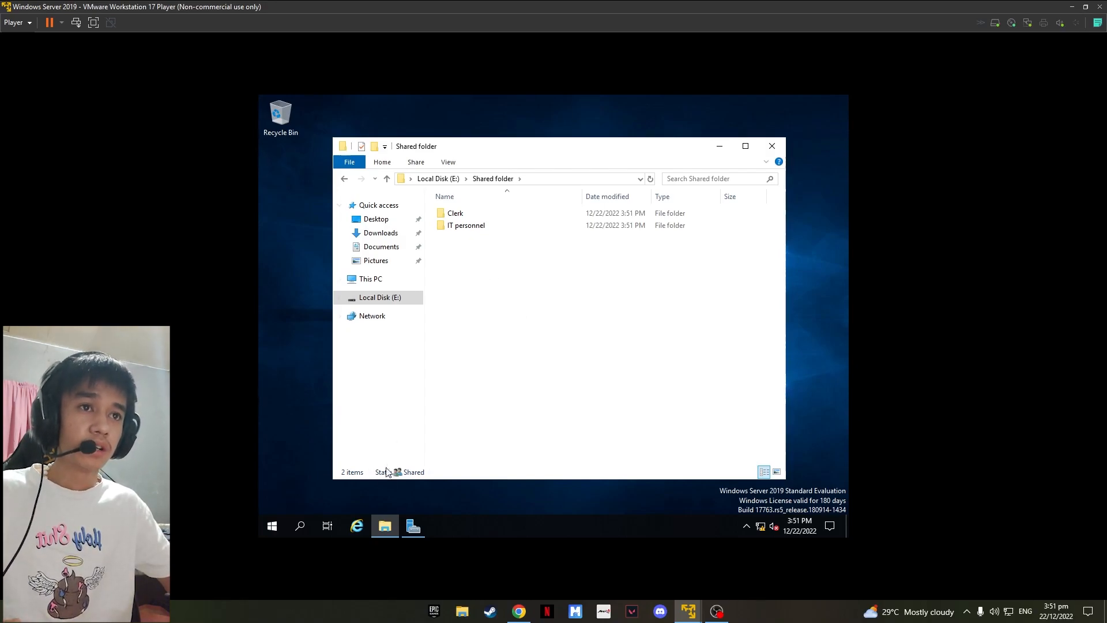
Step: Open Active Directory Users and Computers from Server Manager and select the mangio.server.local domain
left_click(414, 526)
left_click(763, 127)
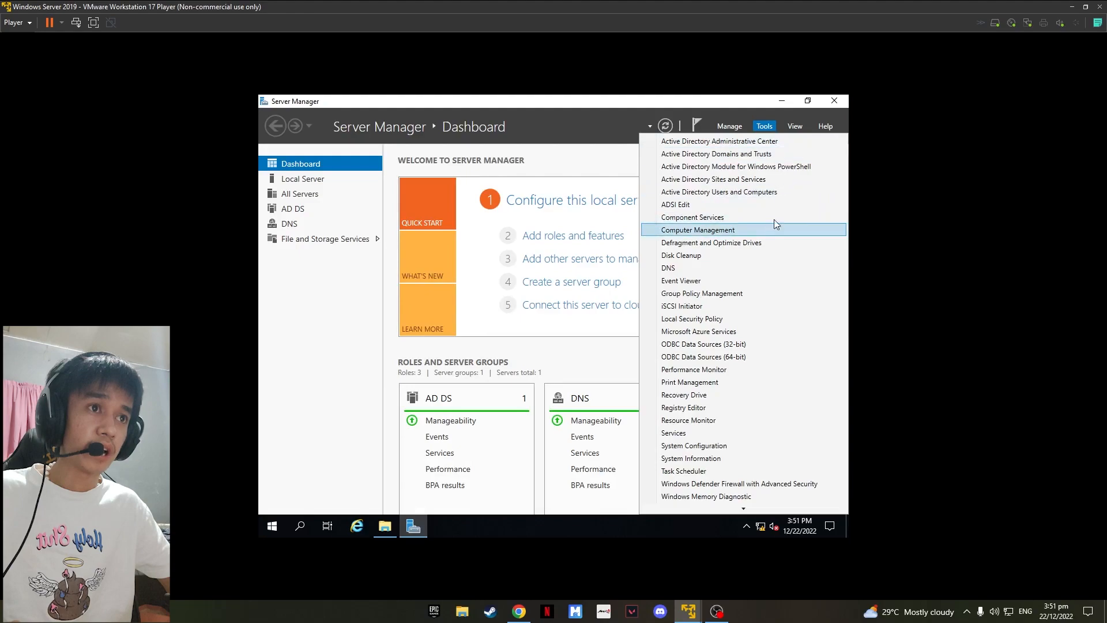
left_click(748, 194)
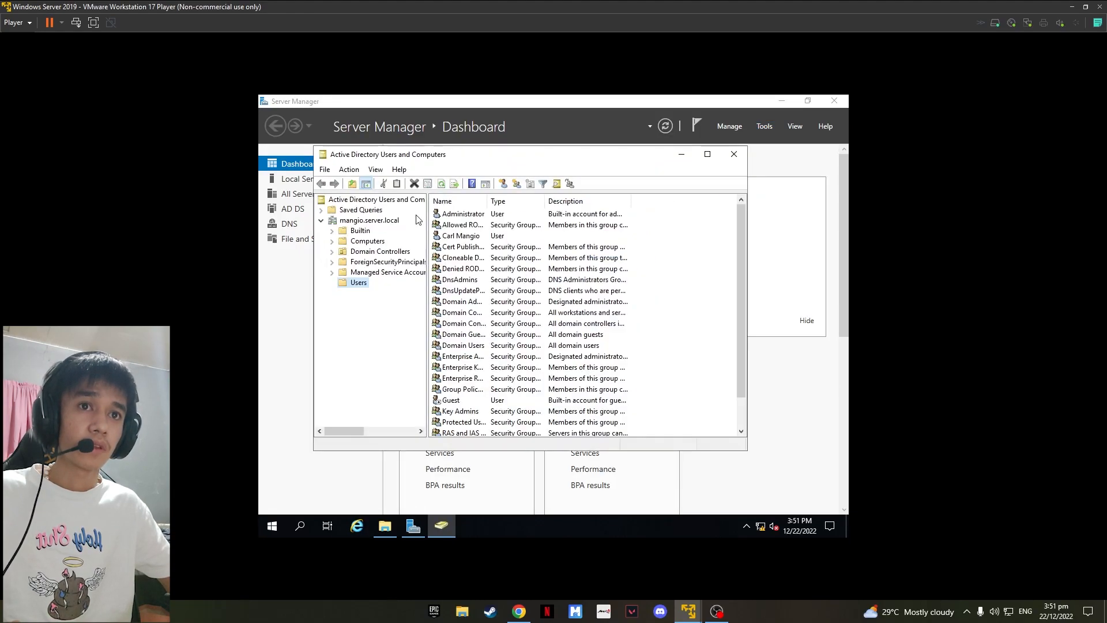
left_click(375, 221)
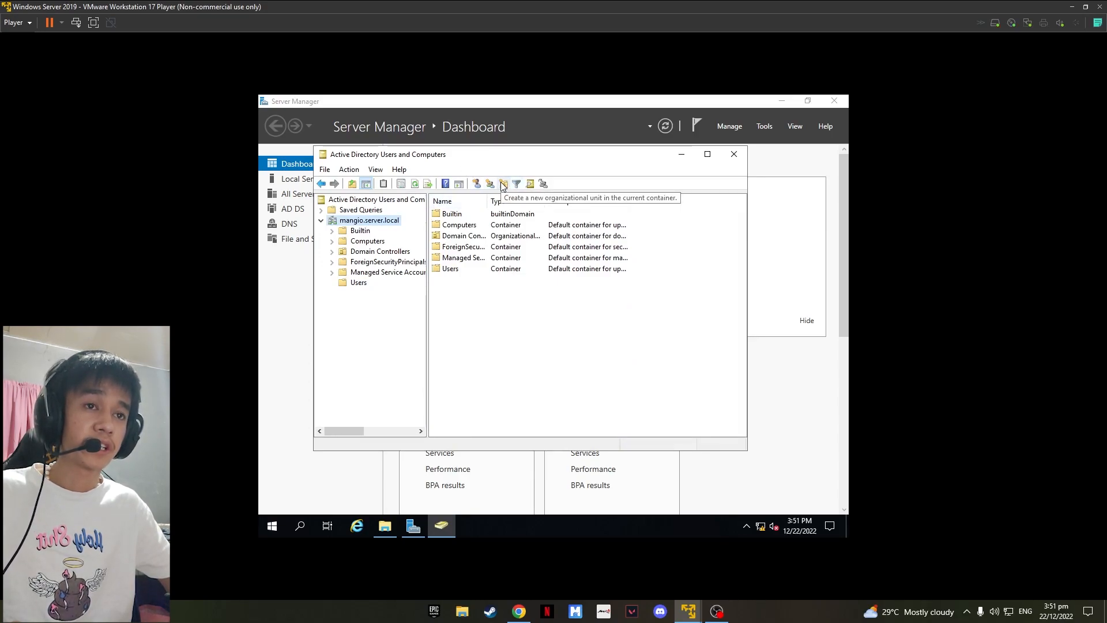
Step: Create an organizational unit named Shared folder in the mangio.server.local domain
left_click(503, 185)
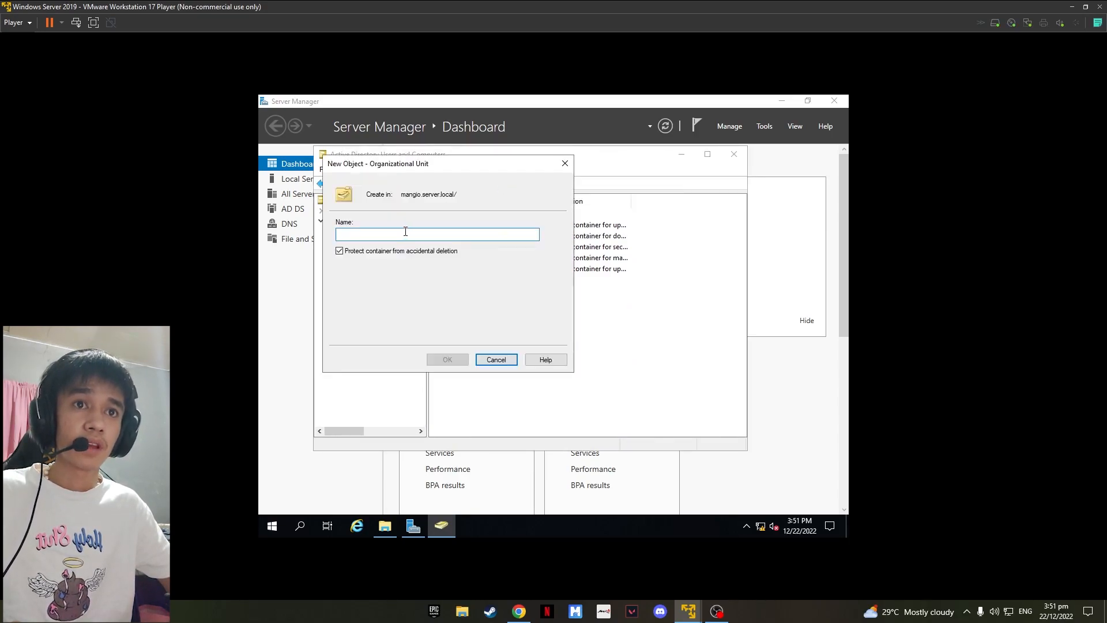
type("Shared")
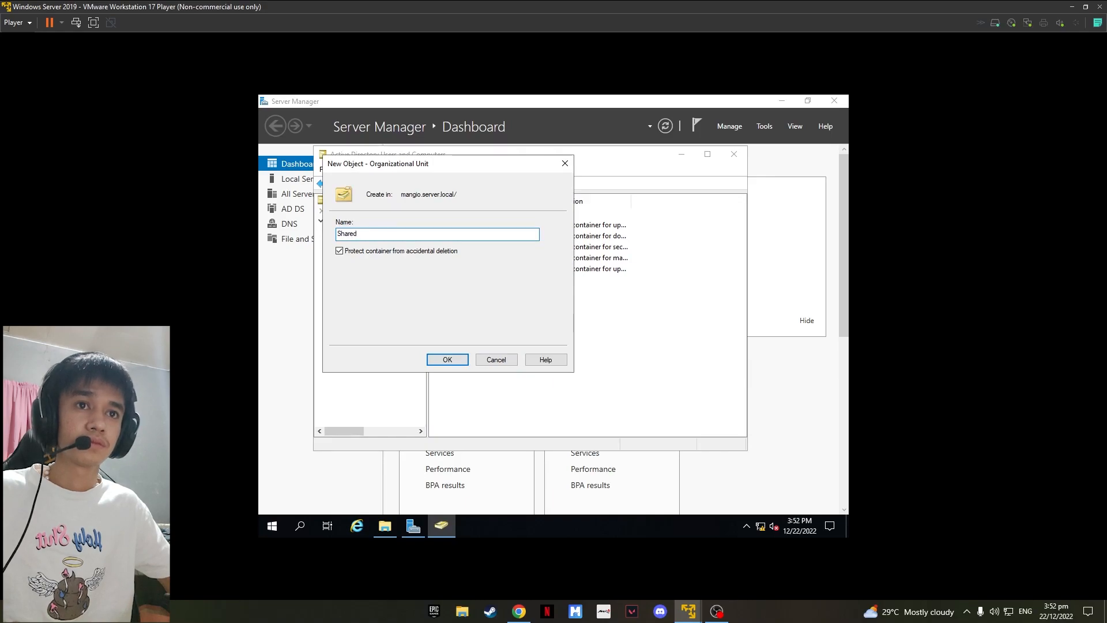
type("folder")
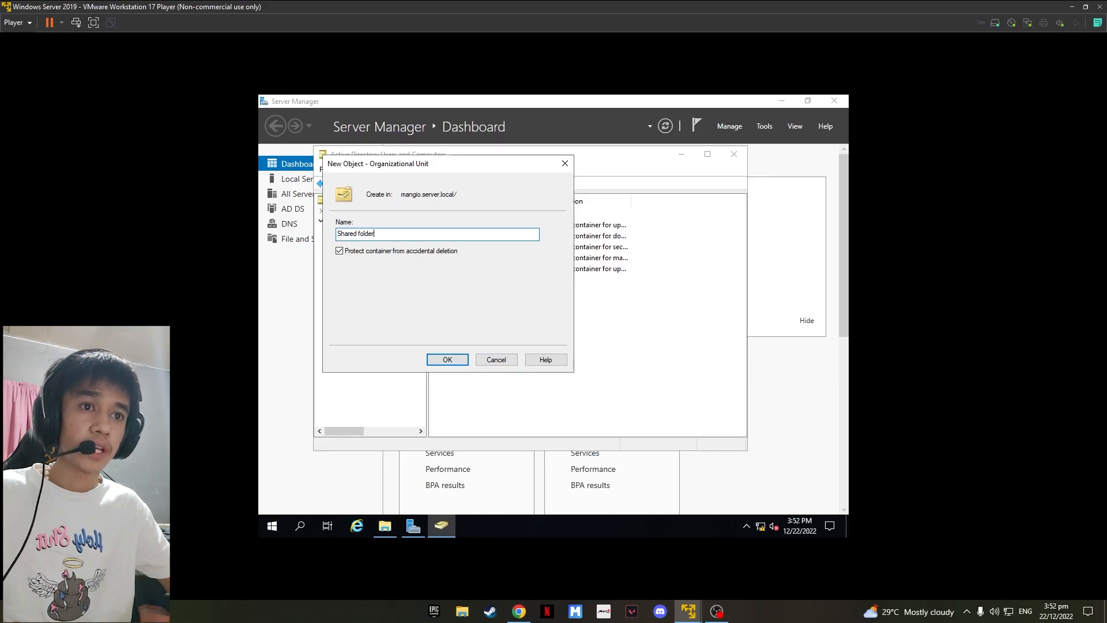
left_click(455, 359)
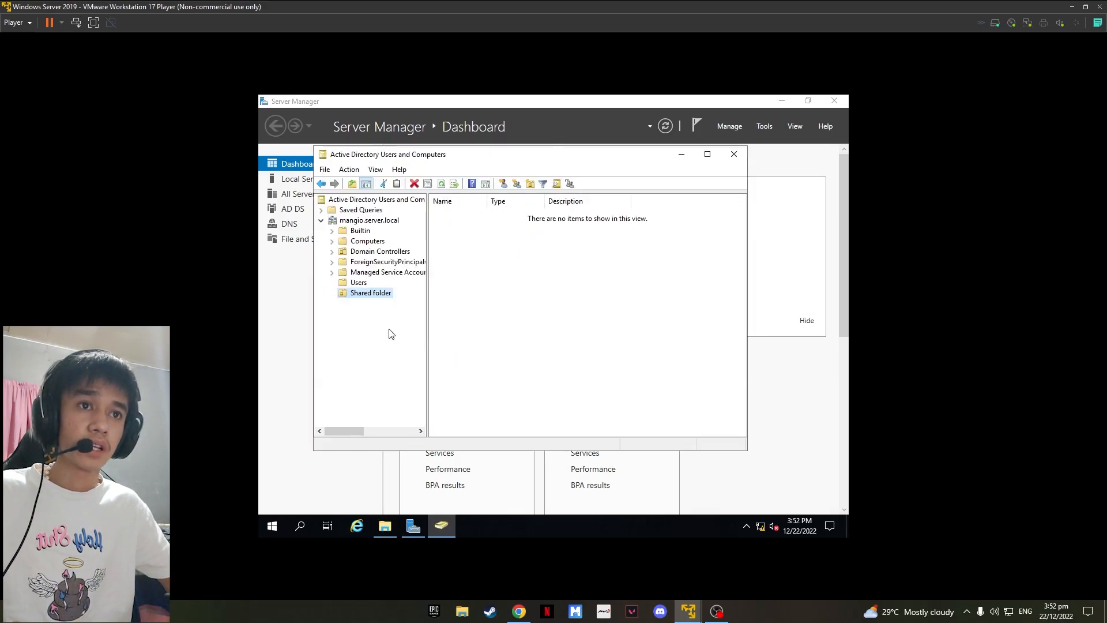
Step: Create a new security group named sf- administration inside the Shared folder organizational unit
left_click(469, 247)
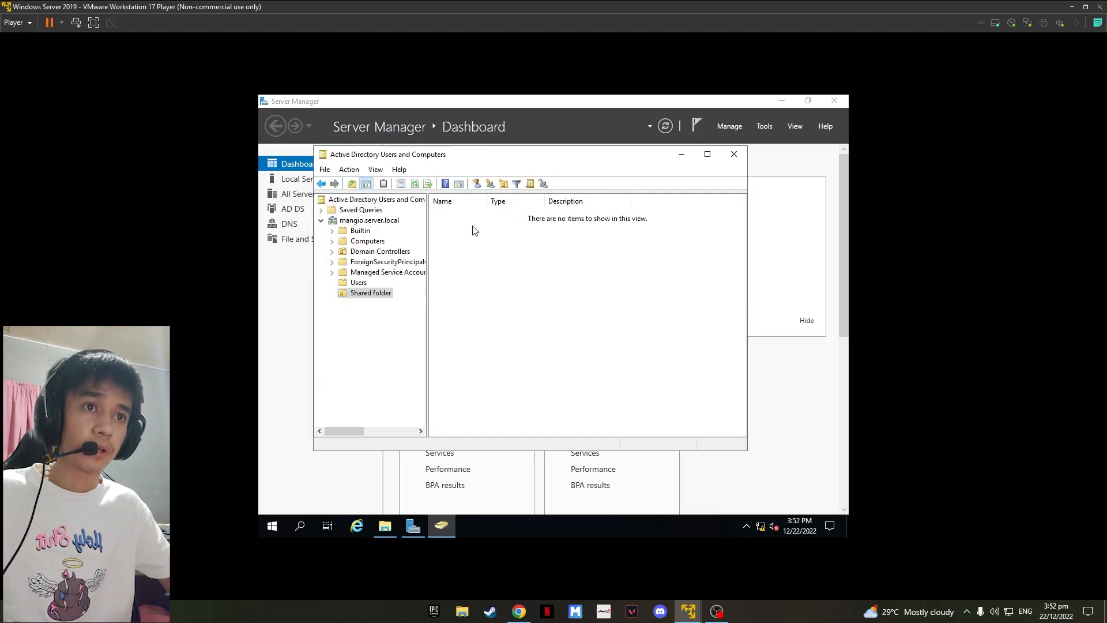
right_click(477, 229)
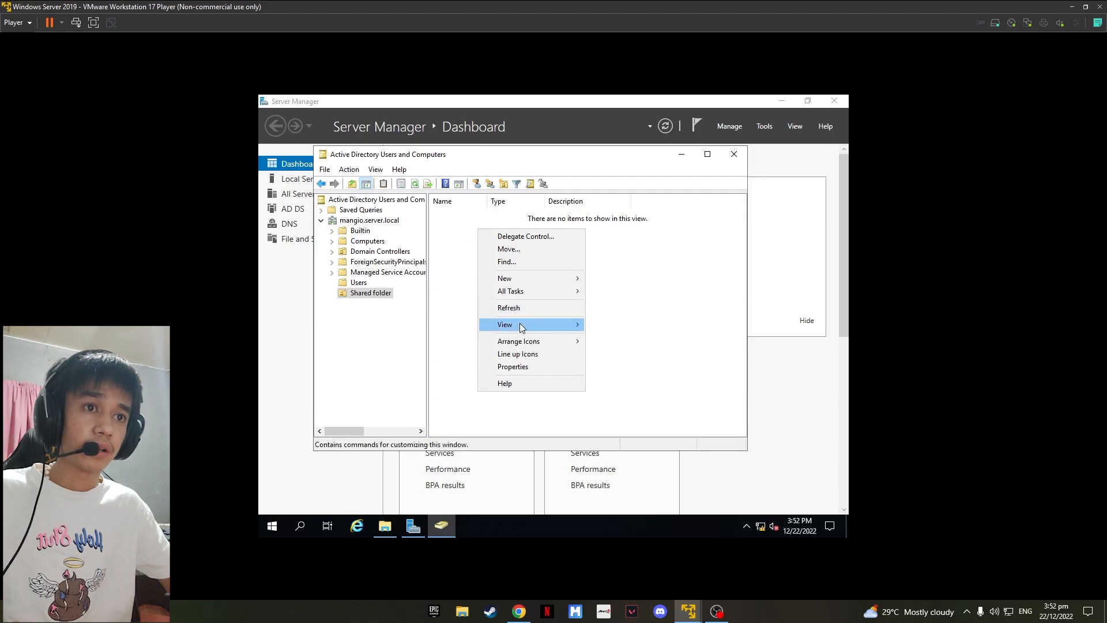
mouse_move(521, 279)
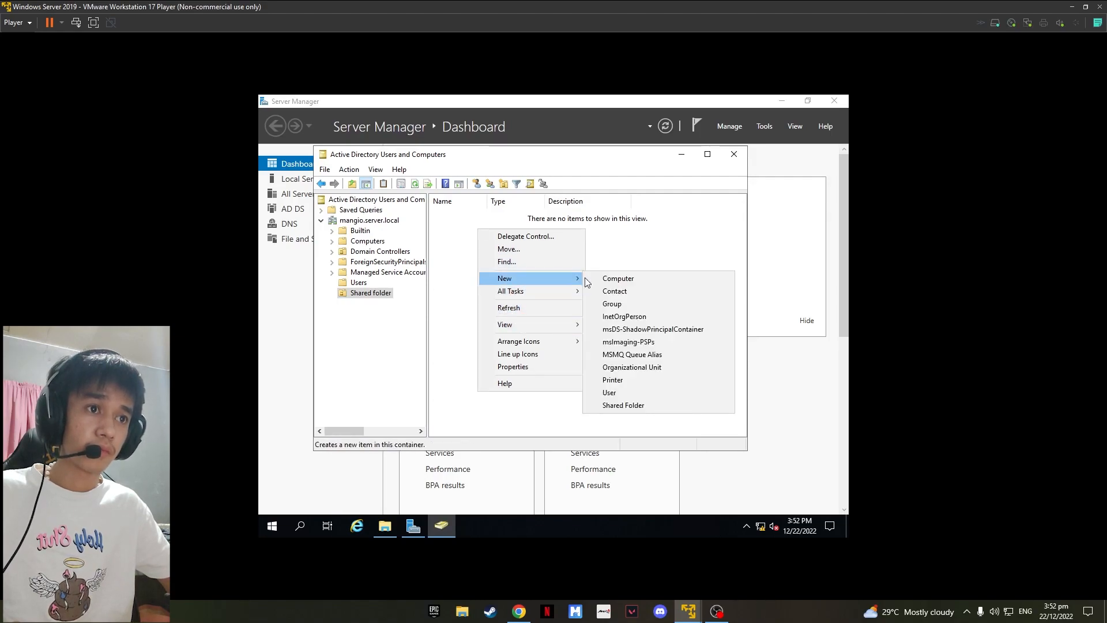
left_click(620, 303)
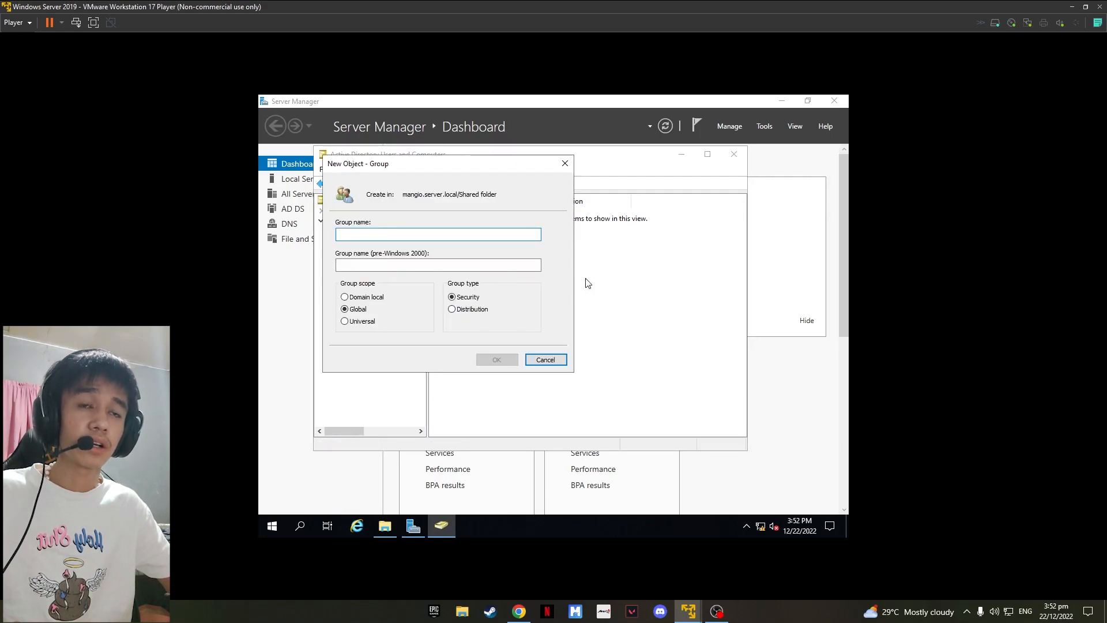
type("Sh")
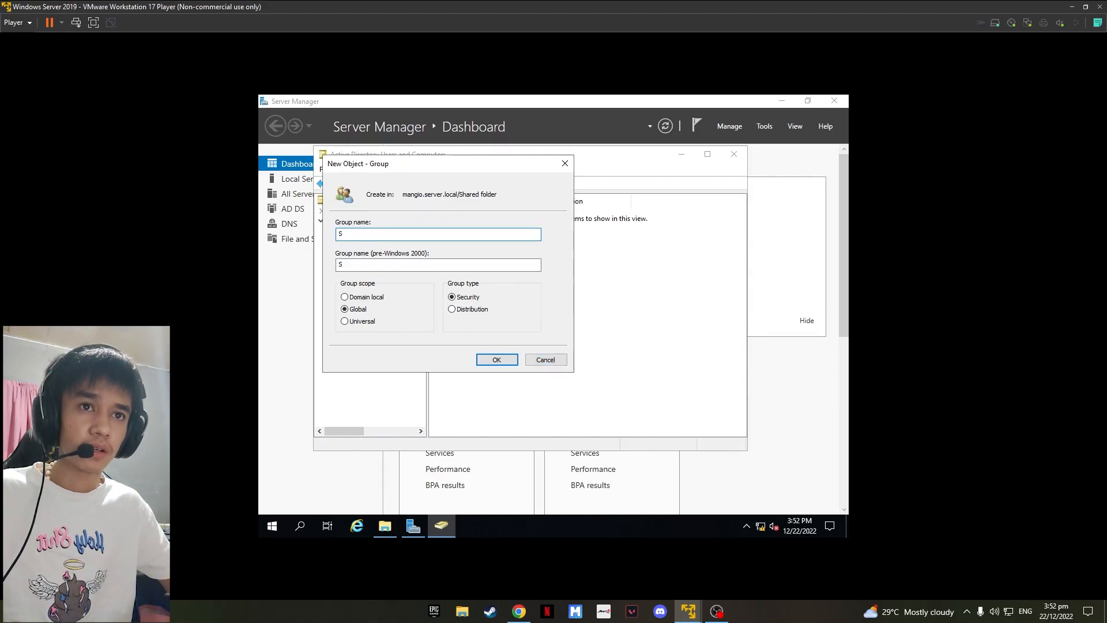
key("BackSpace")
type("sf-")
key("BackSpace")
key("BackSpace")
type("sf")
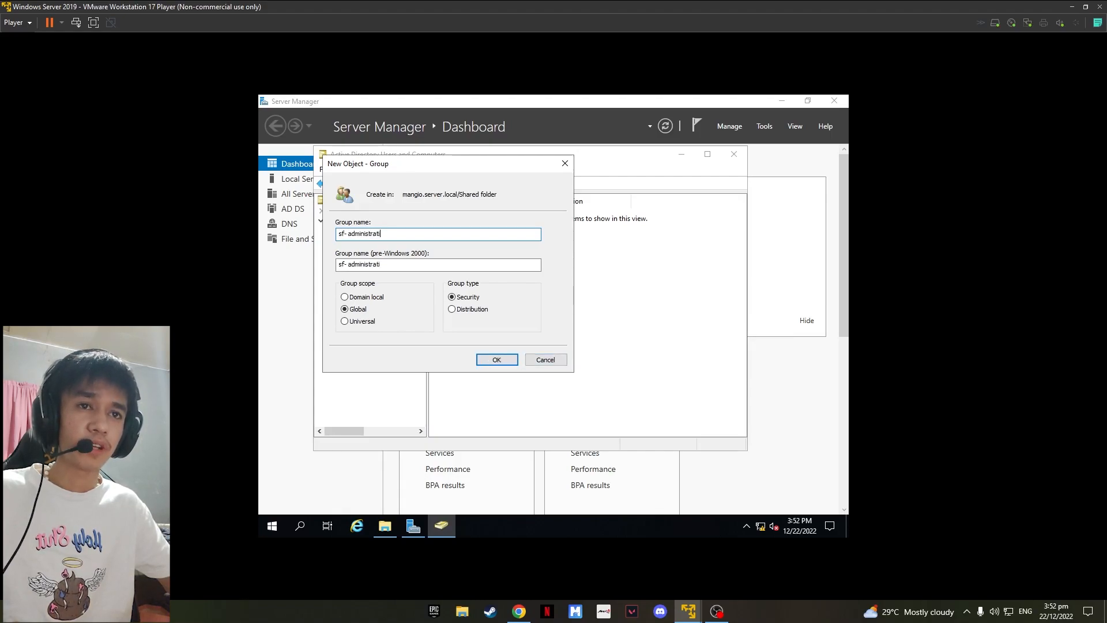
left_click(510, 362)
Step: Add Domain Admins as a member of the sf- administration group and apply the change
left_click(505, 245)
right_click(508, 235)
left_click(490, 232)
double_click(493, 215)
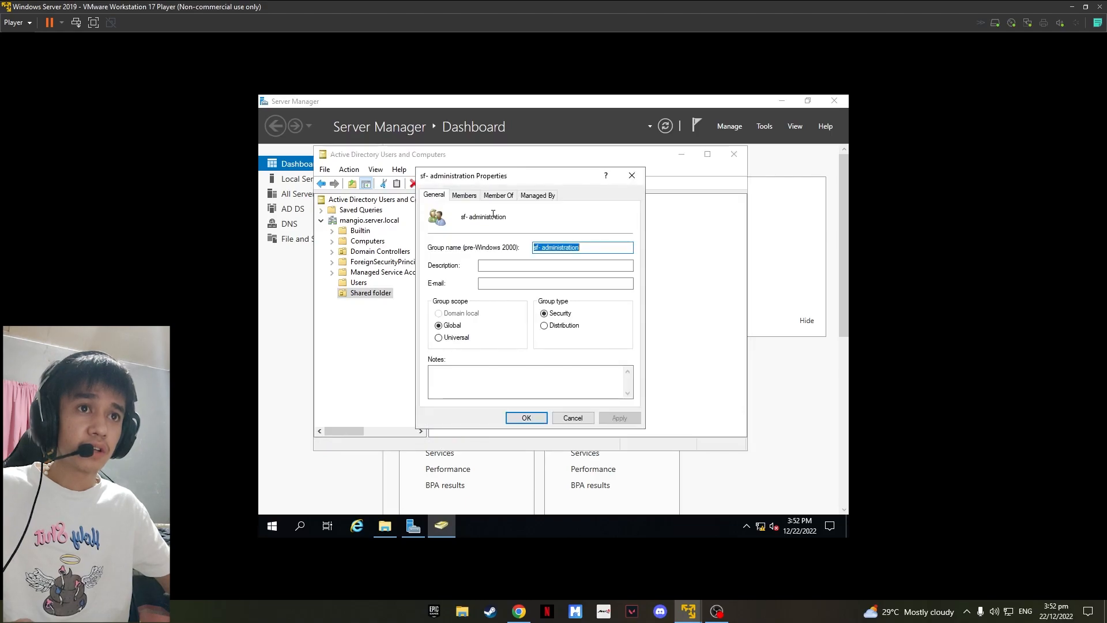
left_click(465, 196)
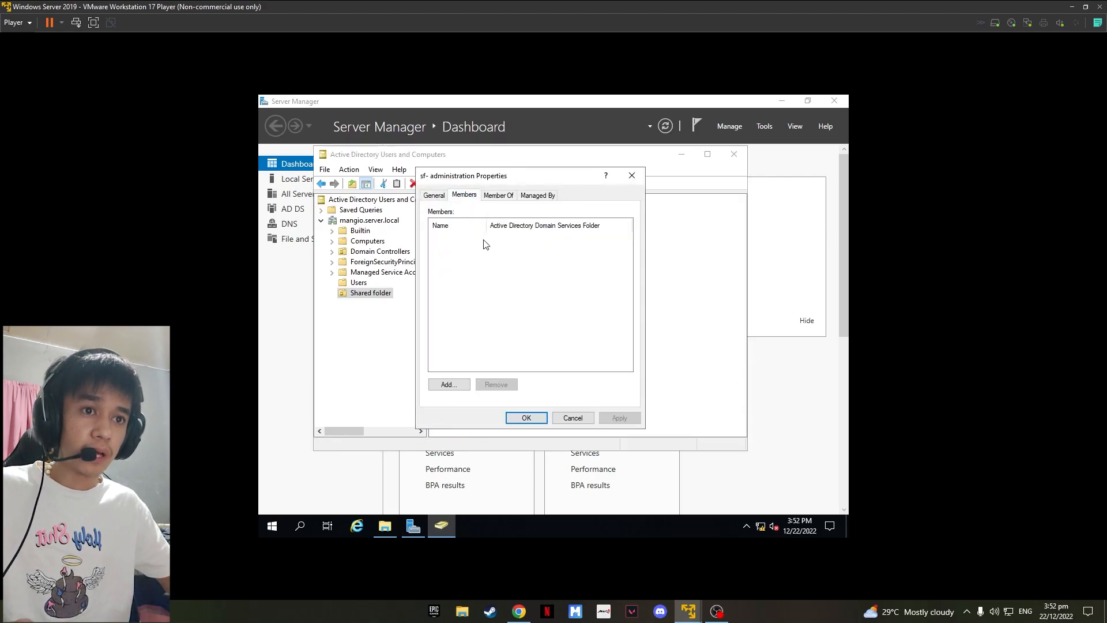
left_click(464, 385)
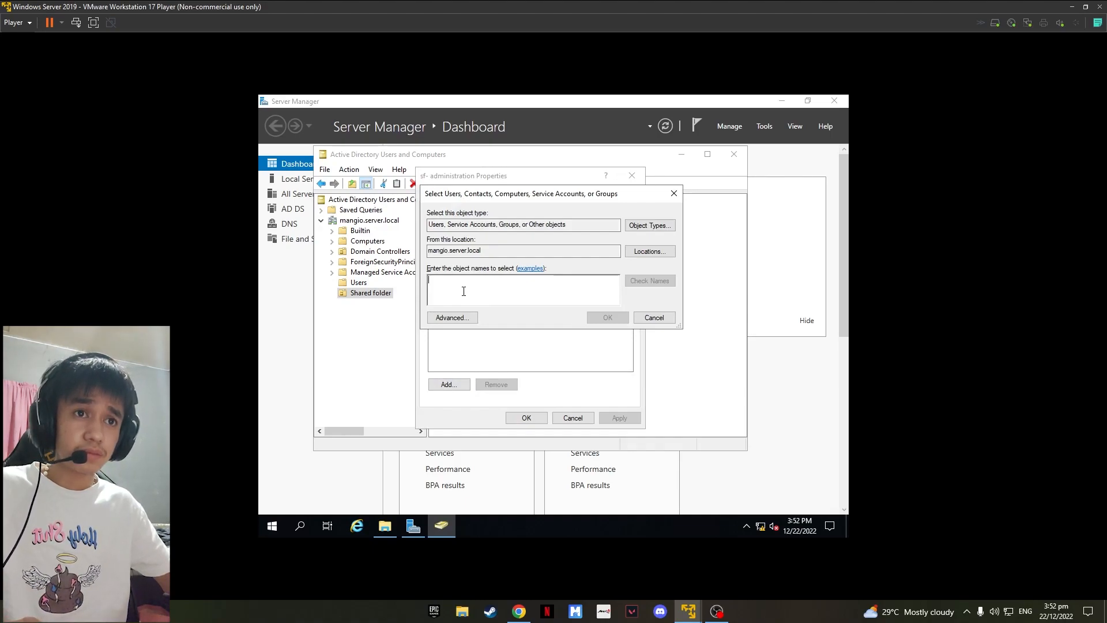
type("domain ad")
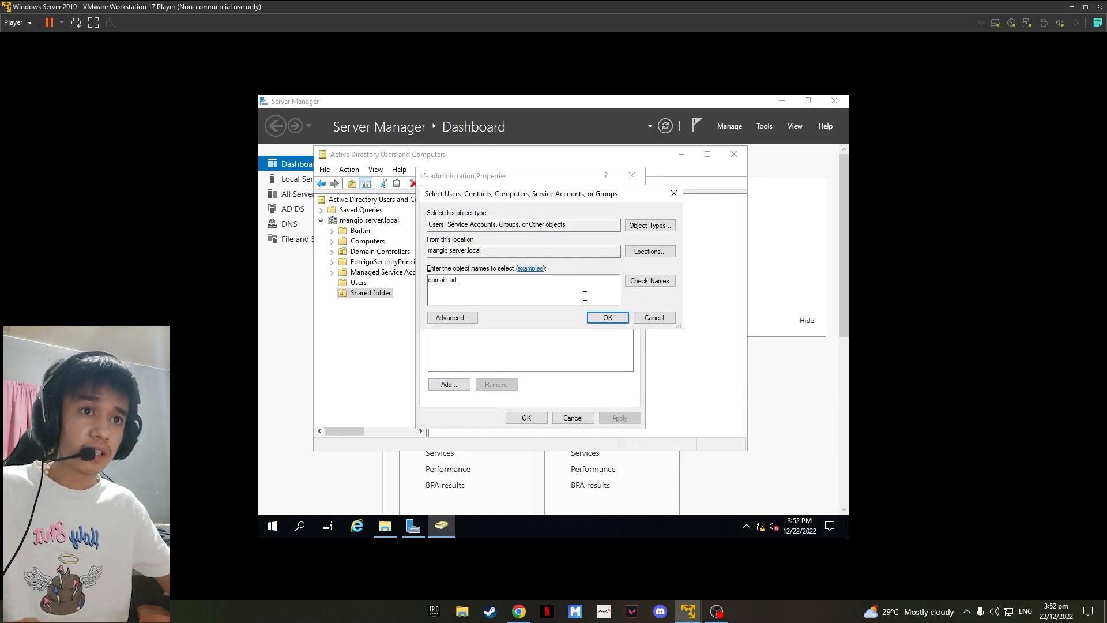
left_click(650, 280)
left_click(608, 318)
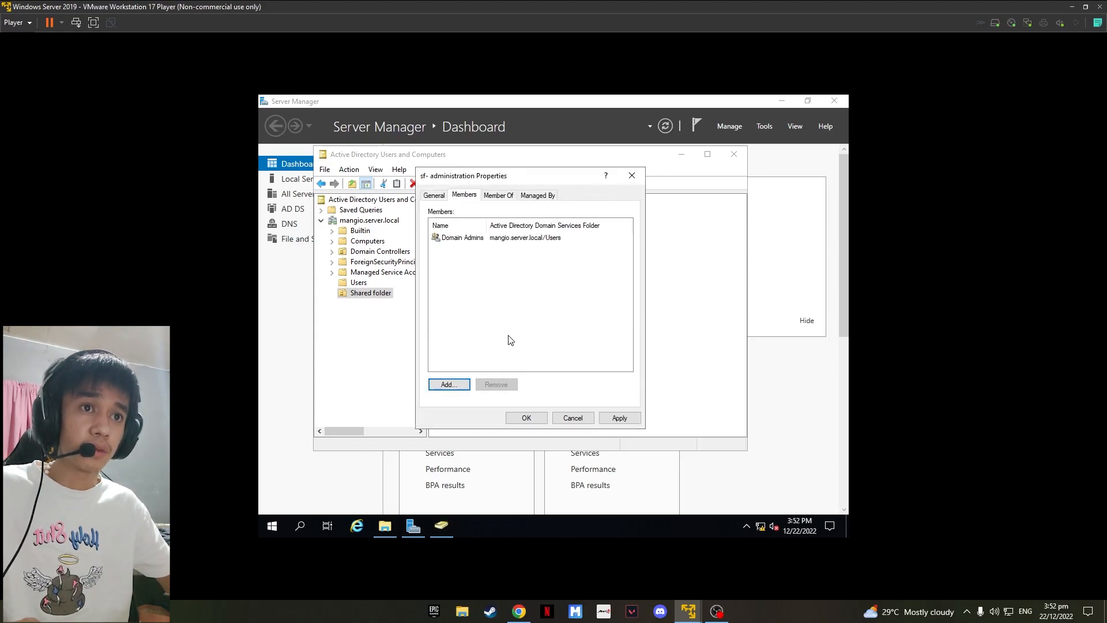
left_click(617, 417)
left_click(526, 417)
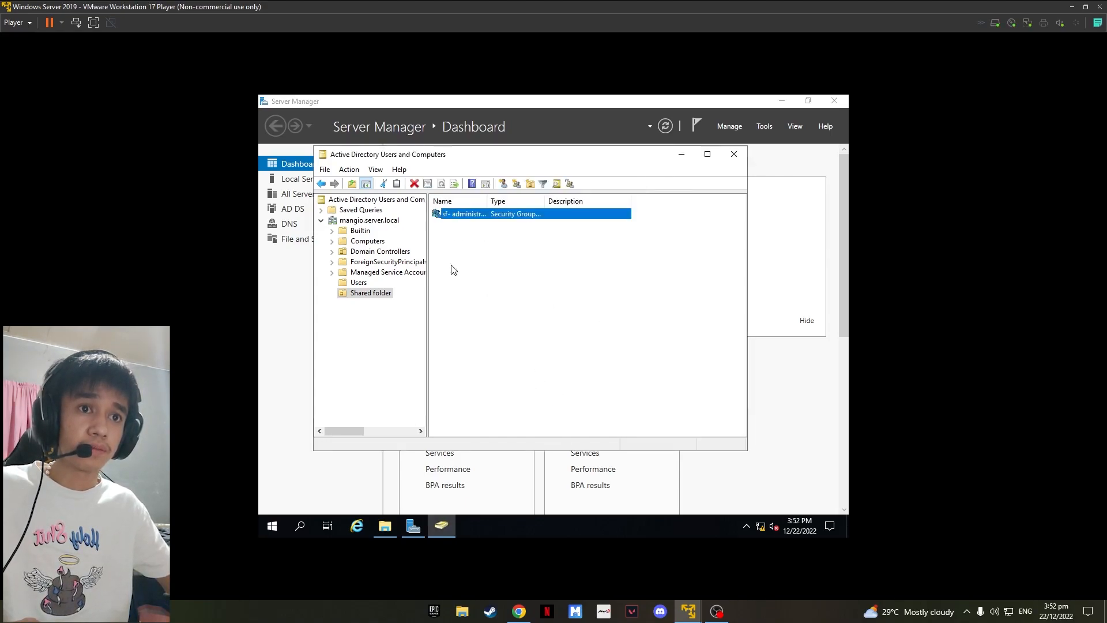
Step: Create another security group named sf- clerk in the Shared folder organizational unit
right_click(479, 245)
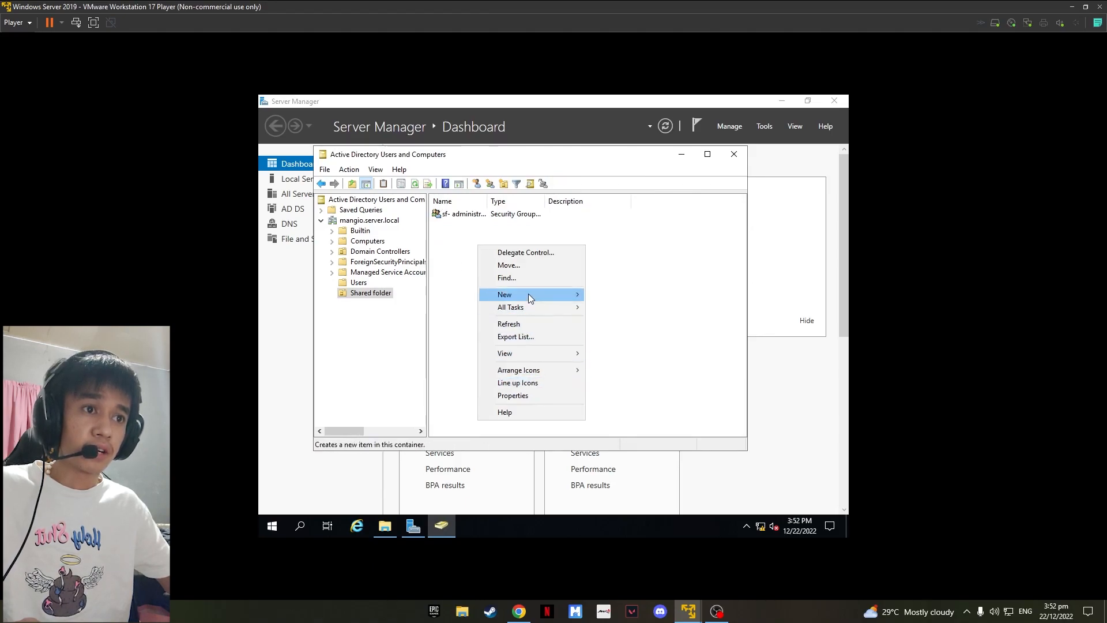
mouse_move(528, 294)
left_click(627, 323)
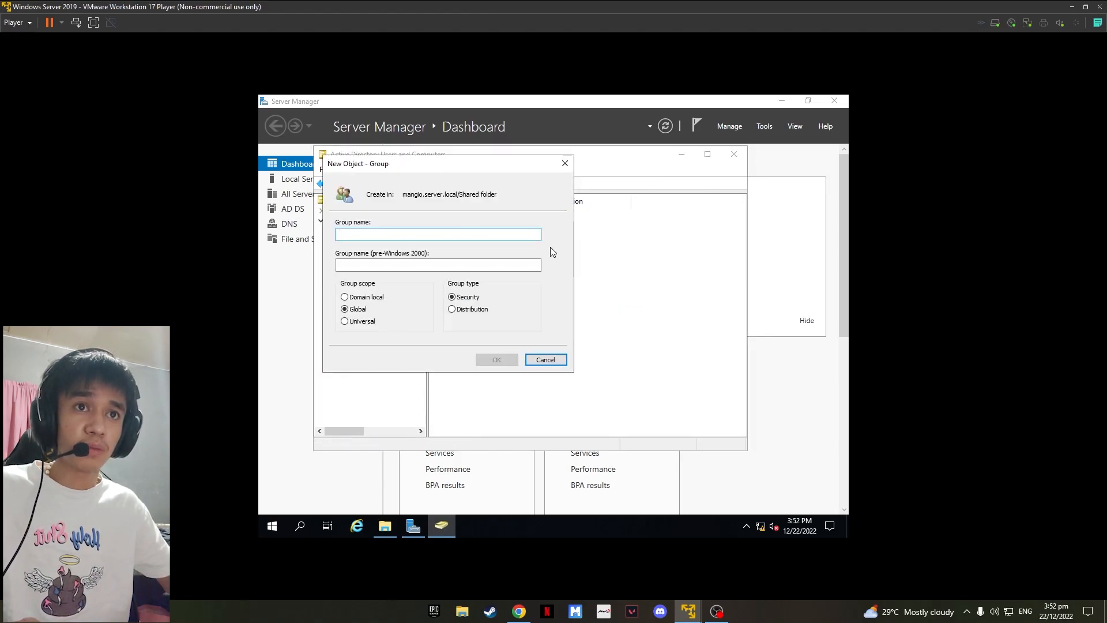
type("sf")
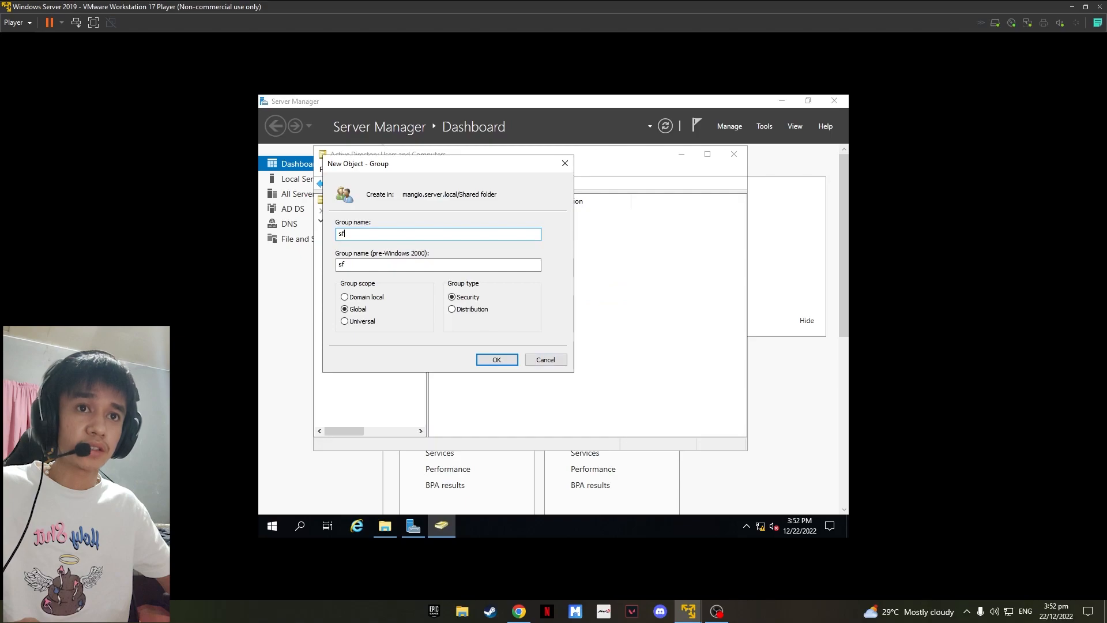
type("- clerk")
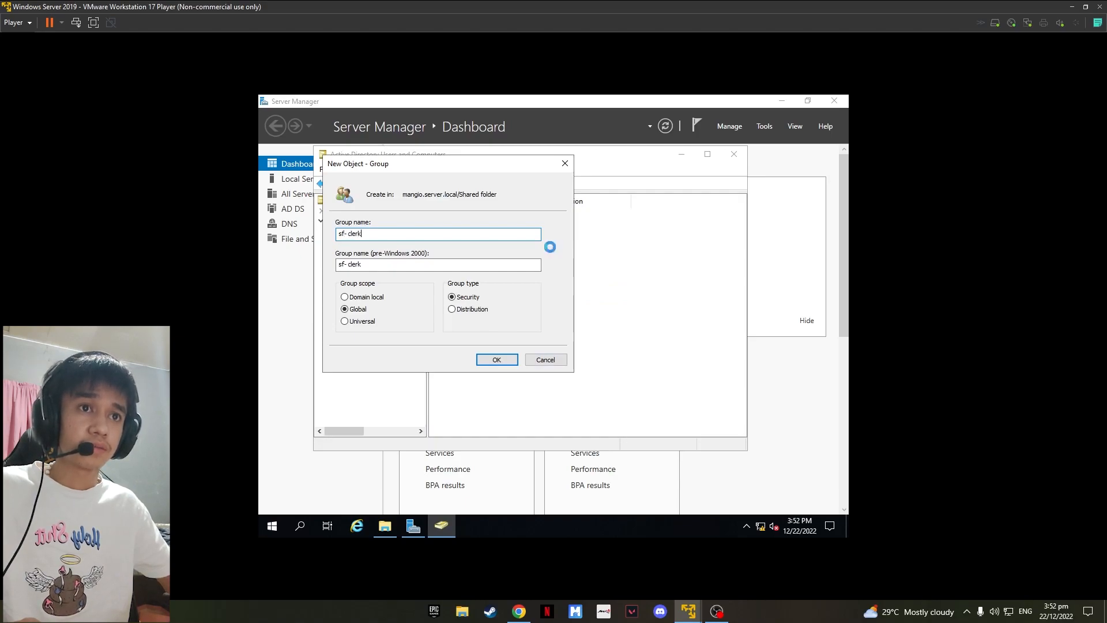
key("Return")
Step: Create a third security group named sf- IT personnel in the Shared folder organizational unit
right_click(479, 241)
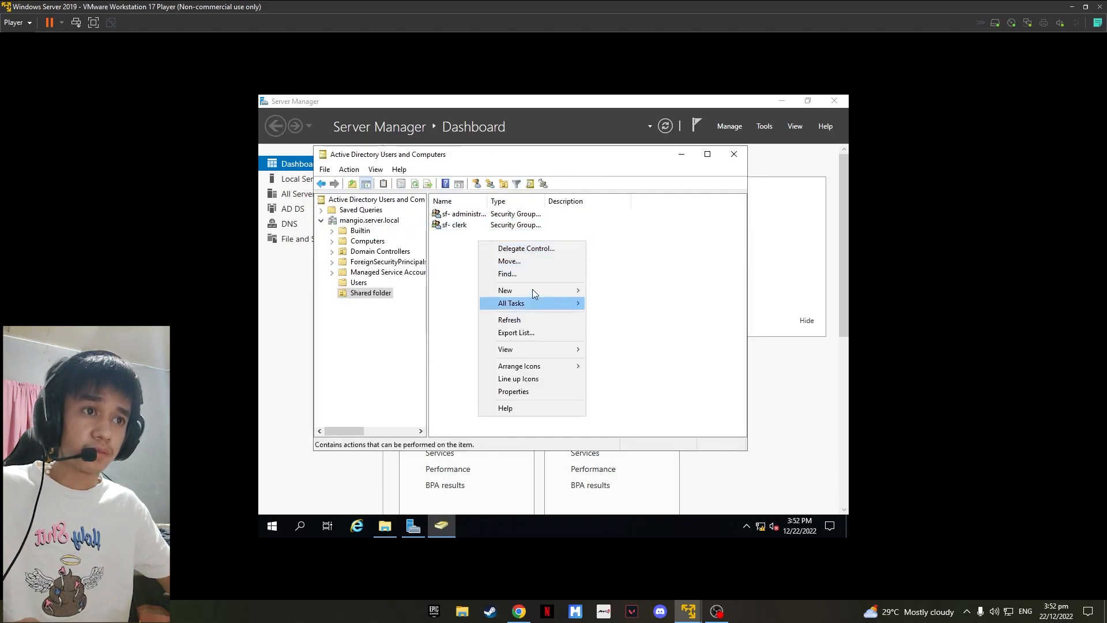
mouse_move(535, 288)
left_click(626, 315)
type("sf- IT pe")
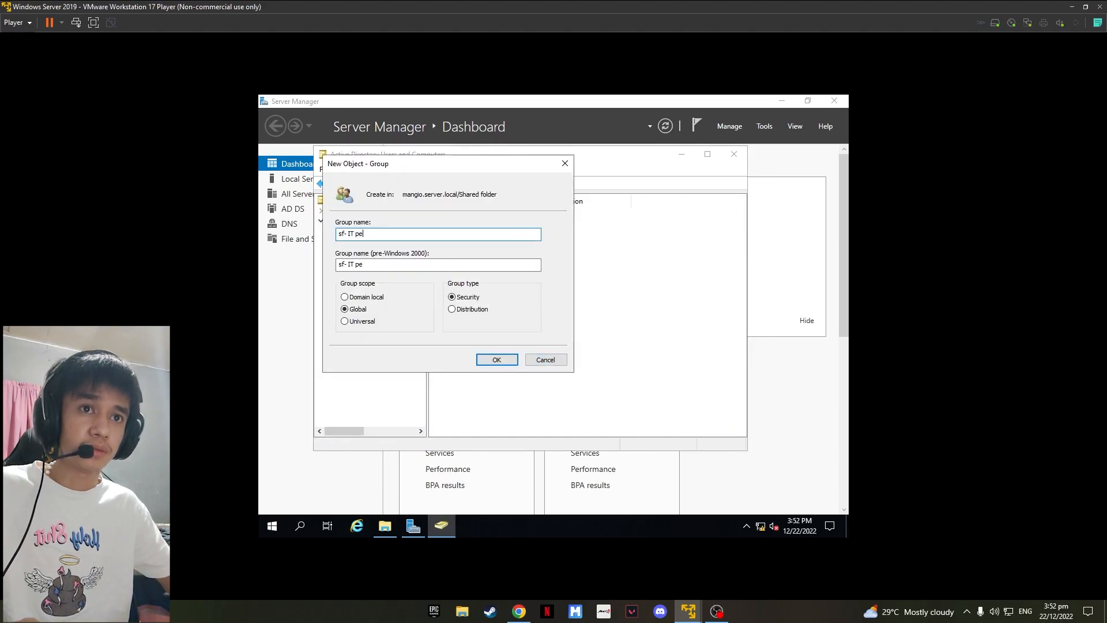
type("rsonel")
key("Return")
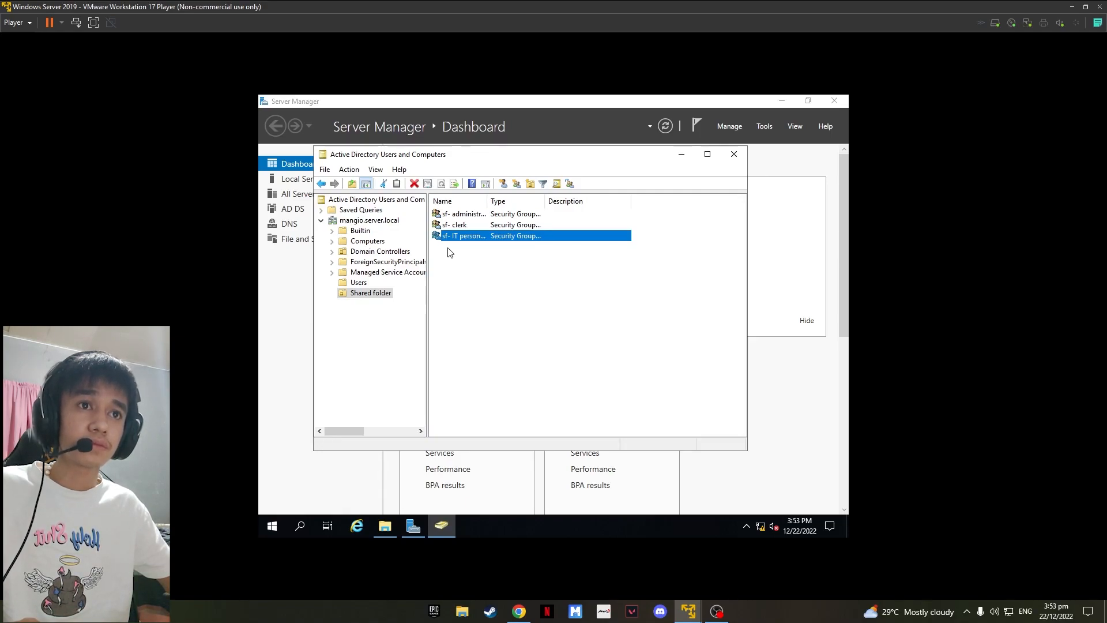
Step: Add the previously created domain user account as a member of the sf- IT personnel group
left_click(480, 249)
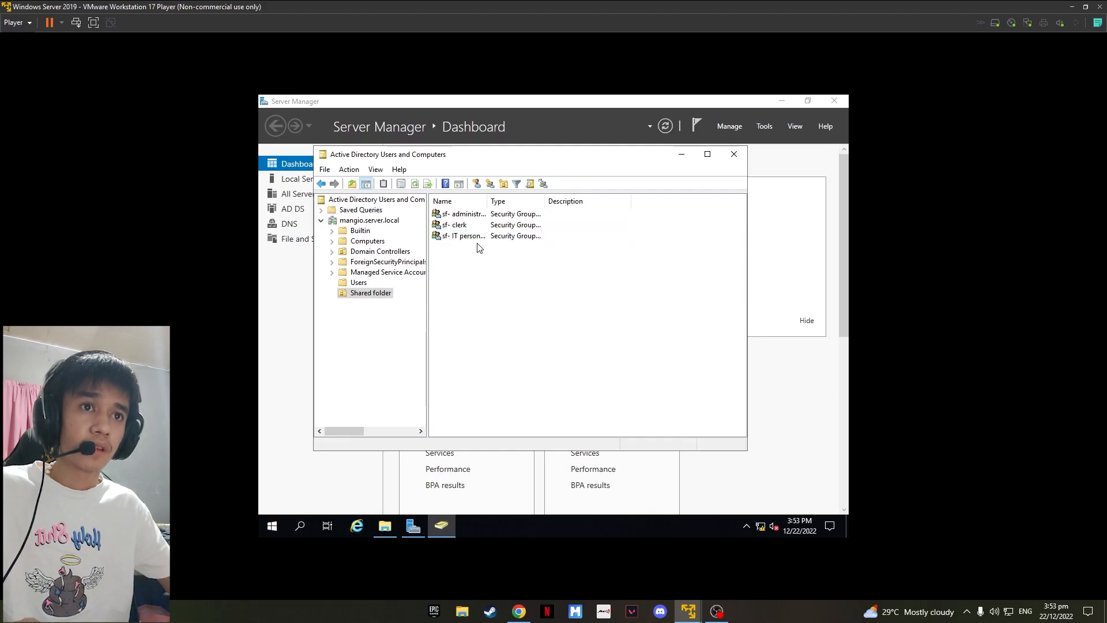
double_click(473, 237)
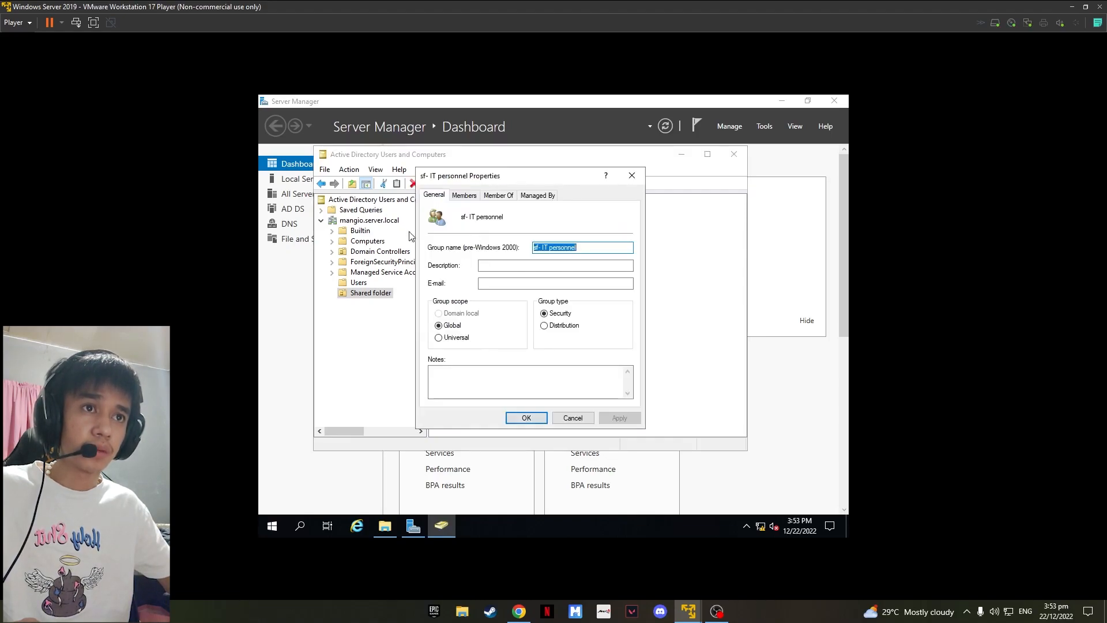
left_click(467, 197)
left_click(448, 381)
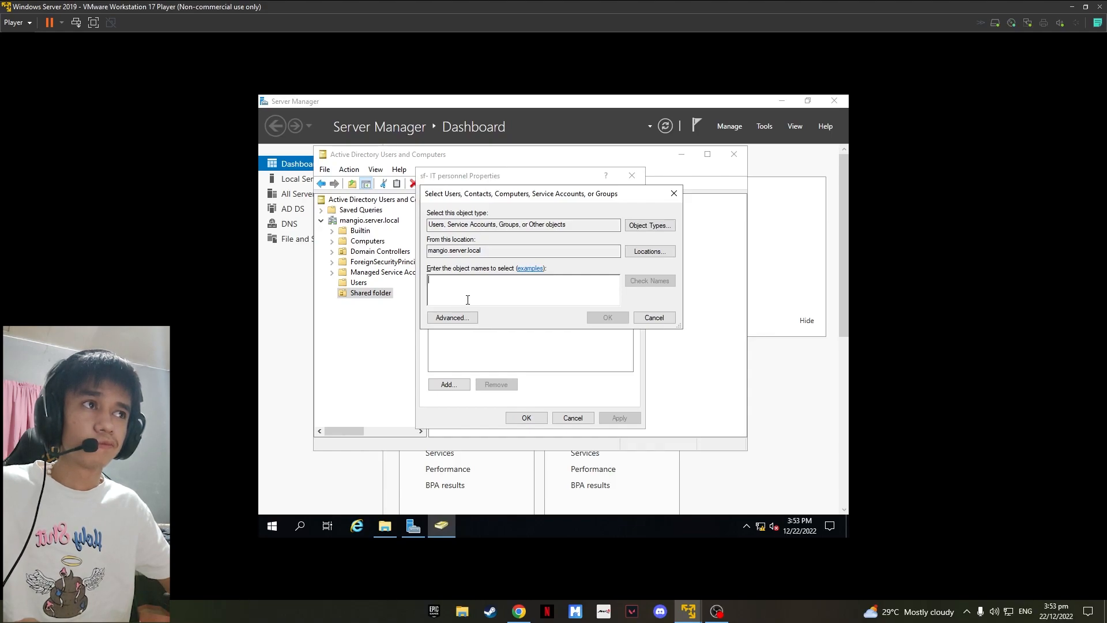
type("carl")
left_click(650, 281)
left_click(607, 317)
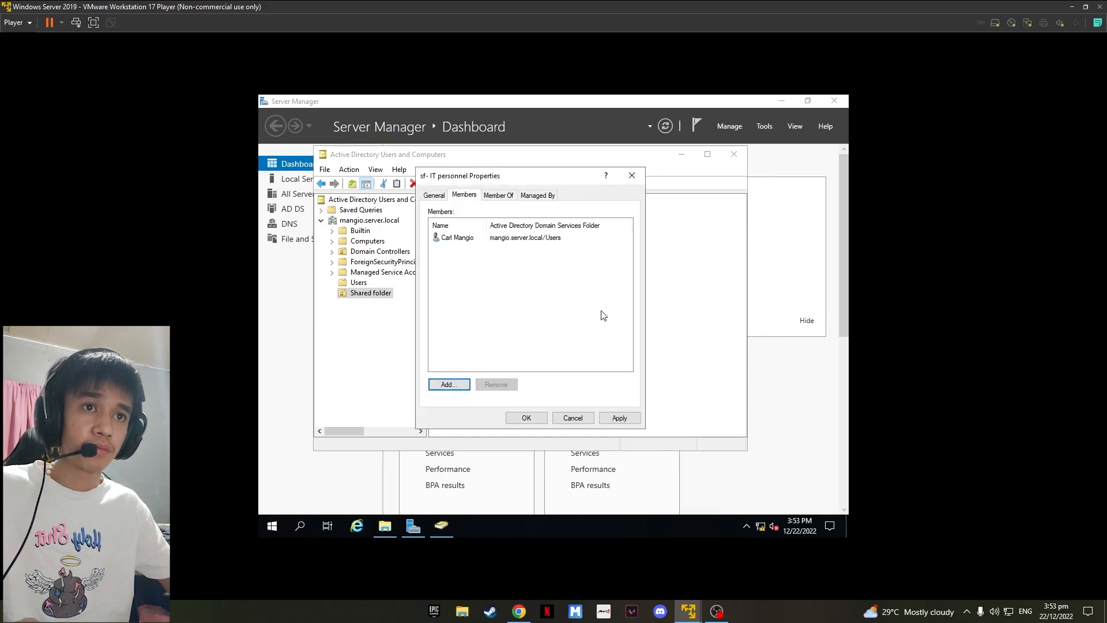
left_click(604, 420)
left_click(530, 416)
double_click(462, 225)
left_click(464, 196)
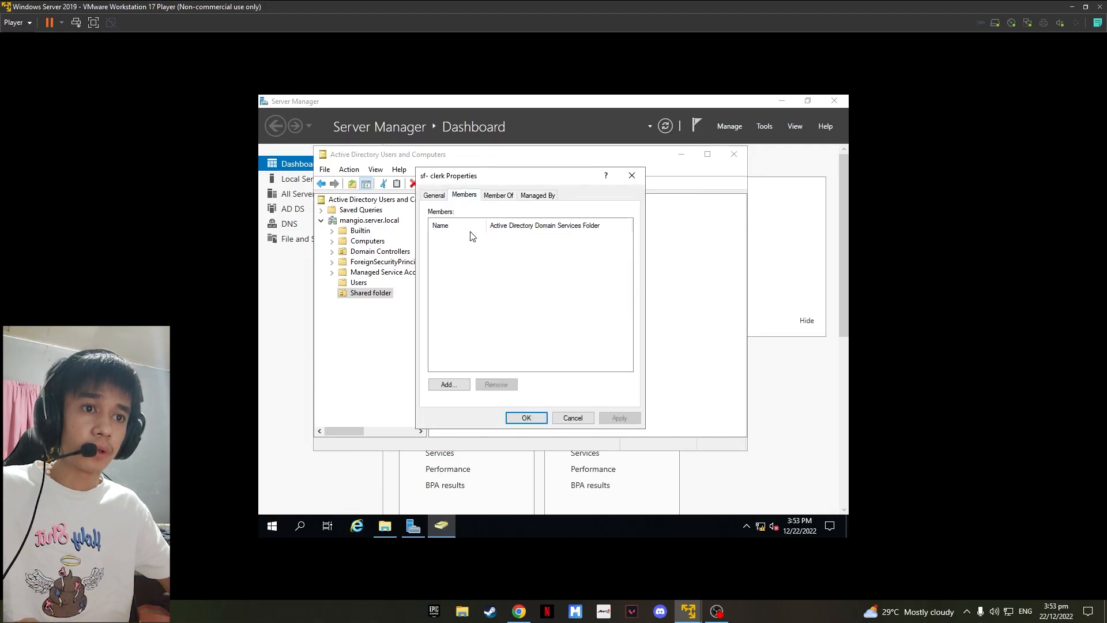
left_click(574, 419)
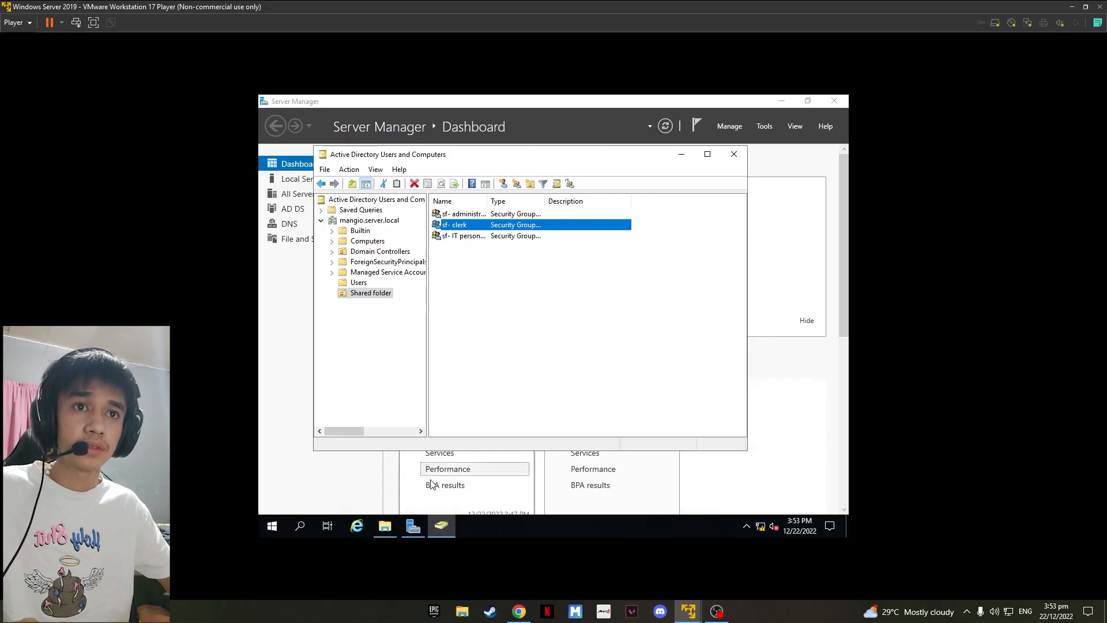
Step: Open the advanced security settings of Shared folder on Local Disk (E:) and change its owner to sf- administration
left_click(733, 154)
left_click(781, 101)
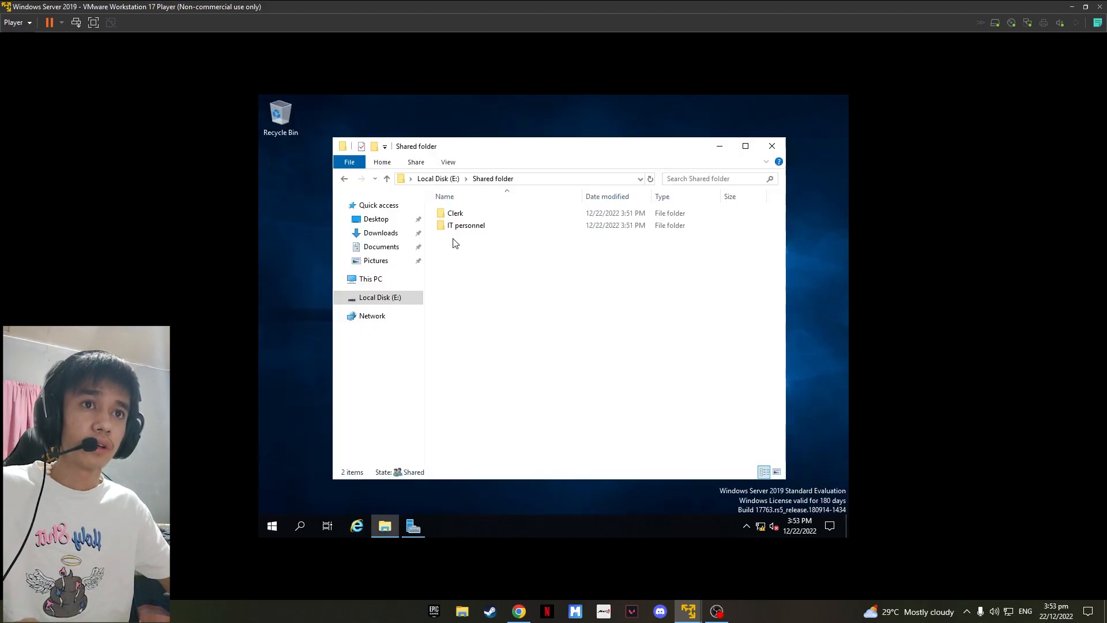
left_click(447, 180)
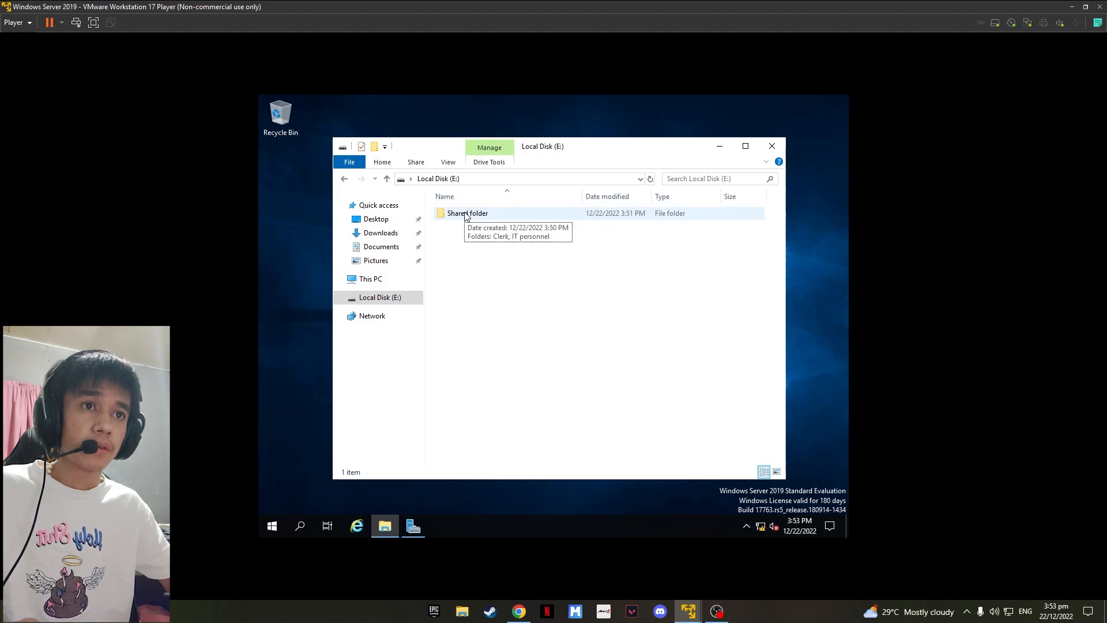
right_click(466, 215)
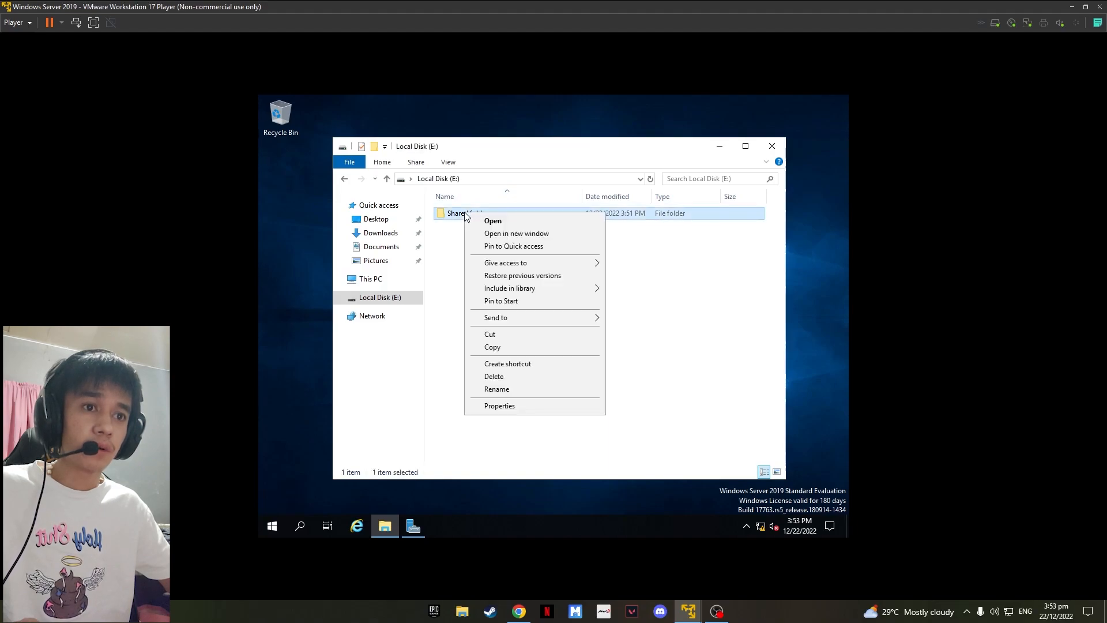
left_click(511, 408)
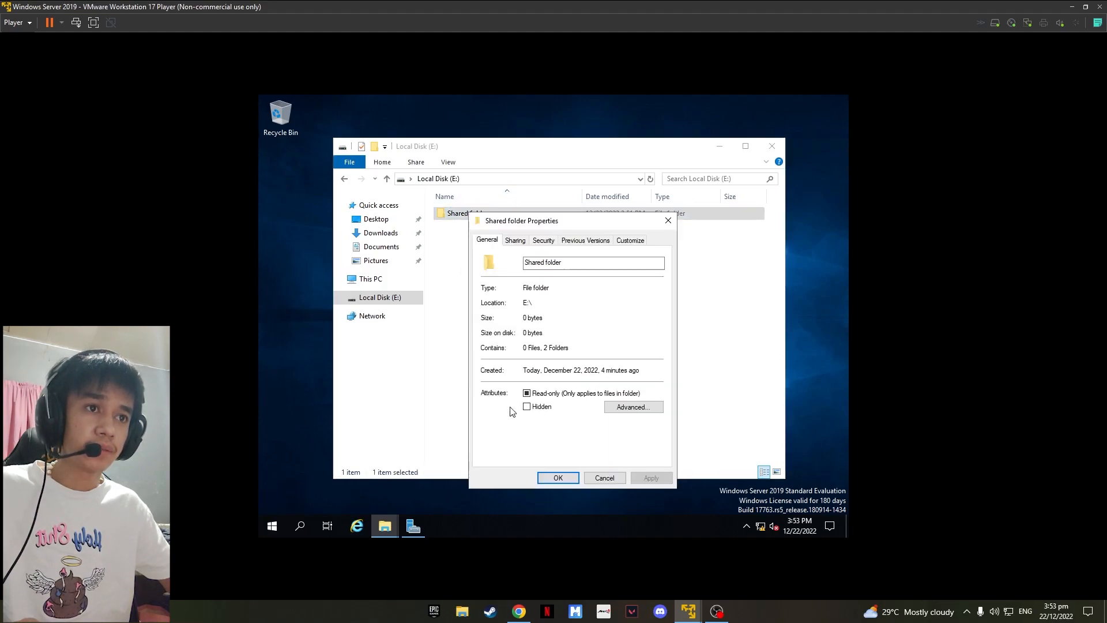
left_click(547, 242)
left_click(639, 435)
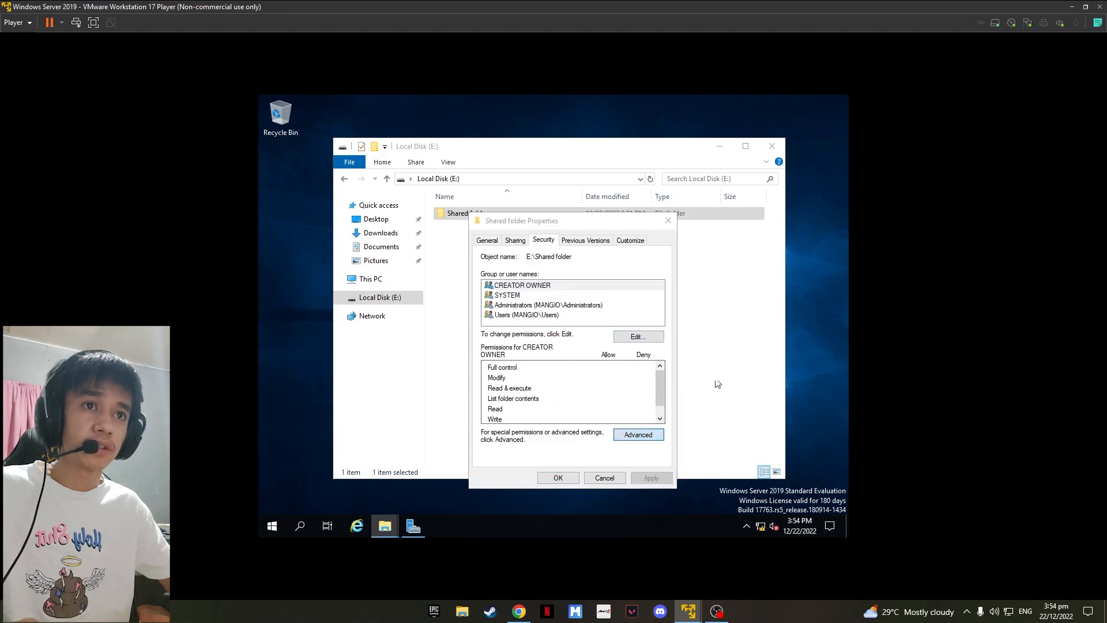
left_click(552, 207)
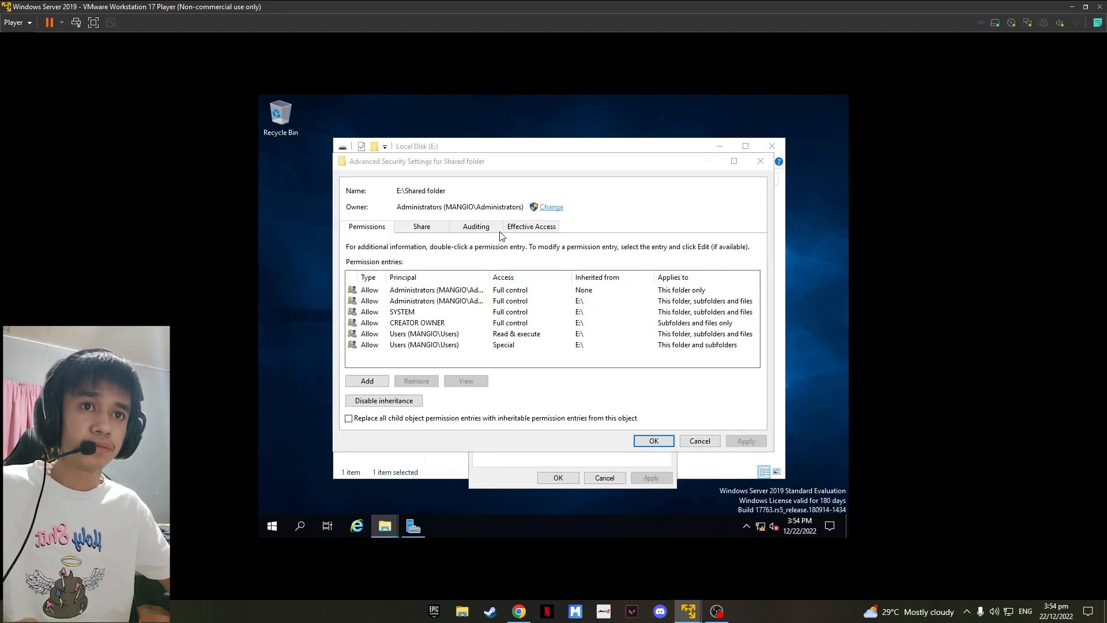
type("sf-")
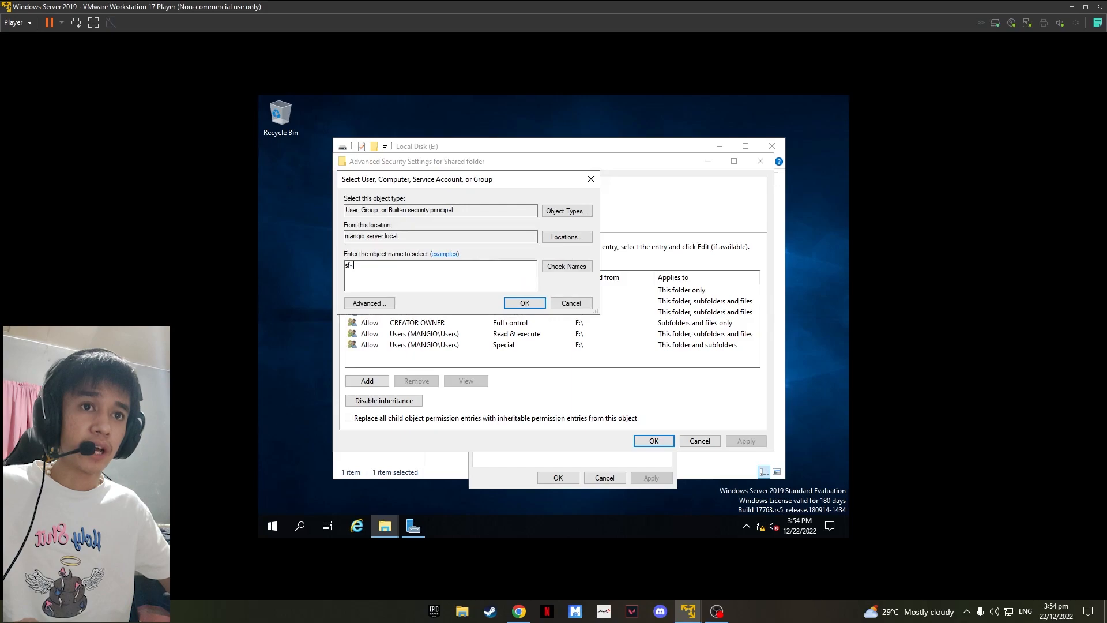
type(" ad")
left_click(567, 266)
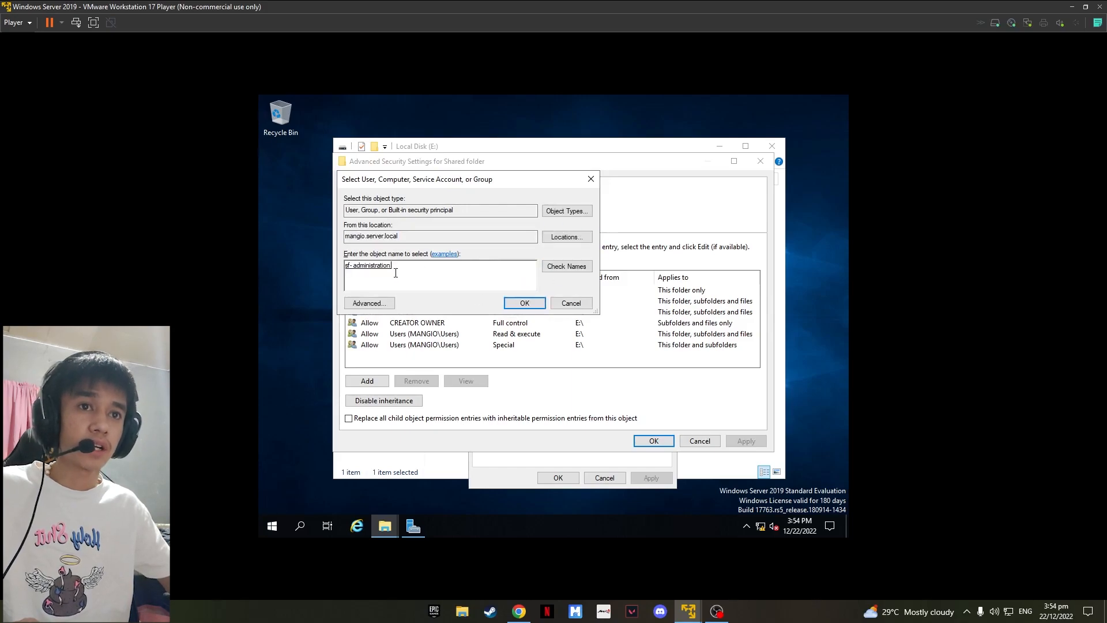
left_click(519, 303)
Step: Disable inheritance on Shared folder, converting inherited permissions, and remove every permission entry except SYSTEM
left_click(395, 402)
left_click(480, 298)
left_click(434, 307)
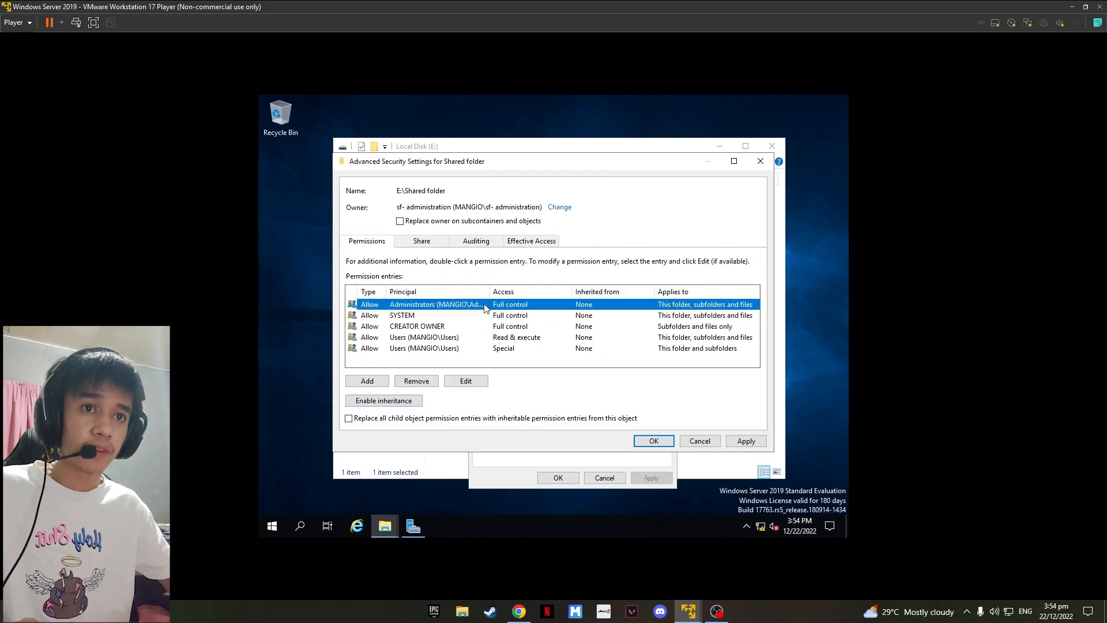
left_click(416, 380)
left_click(436, 316)
left_click(417, 380)
left_click(434, 316)
left_click(421, 379)
left_click(422, 376)
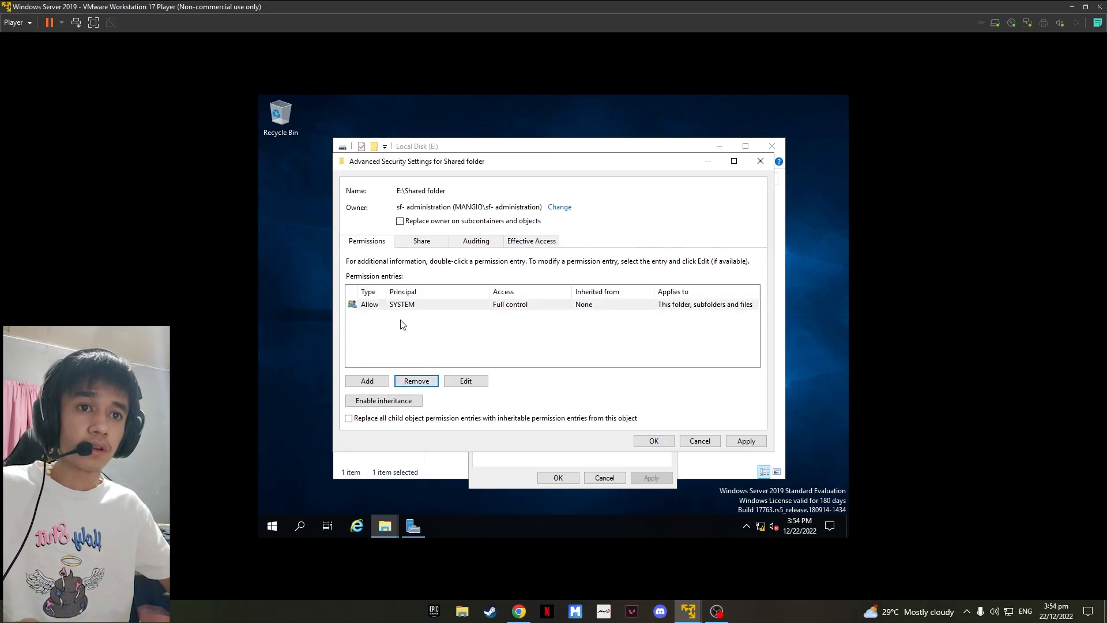
Step: Add a permission entry on Shared folder granting the sf- administration group Full control
left_click(370, 381)
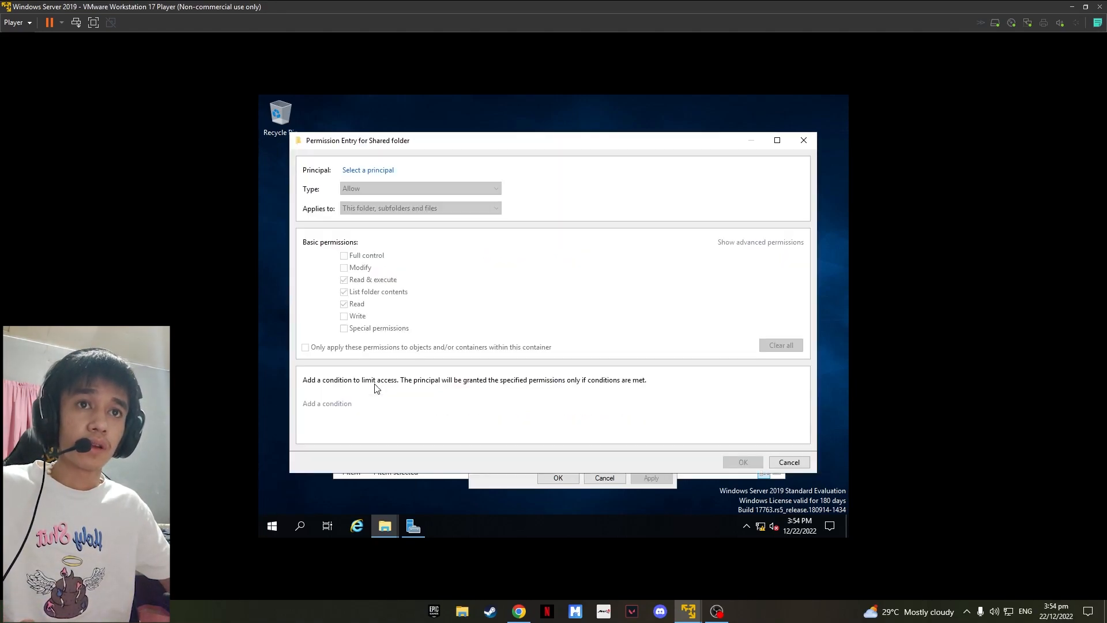
left_click(381, 173)
type("sf-ad")
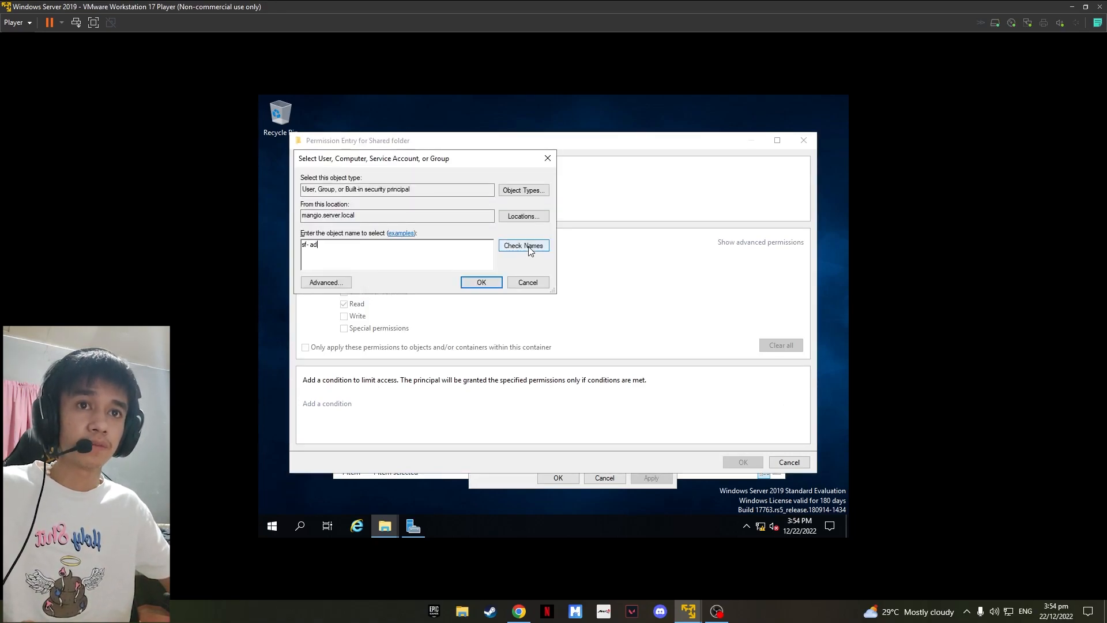
left_click(530, 246)
left_click(487, 283)
left_click(349, 256)
left_click(729, 246)
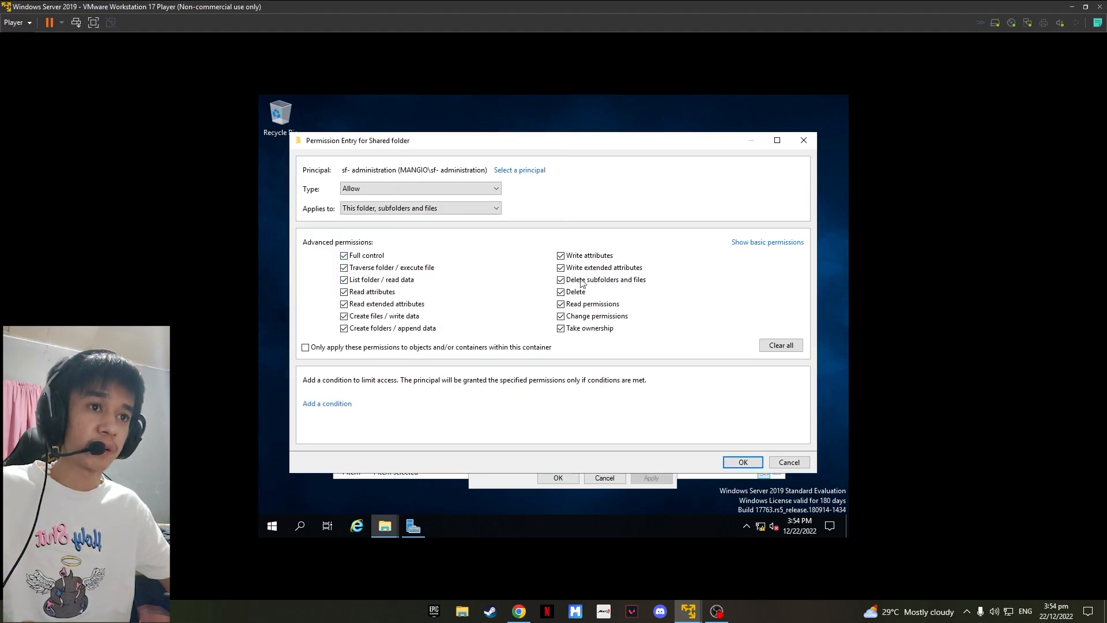
left_click(748, 463)
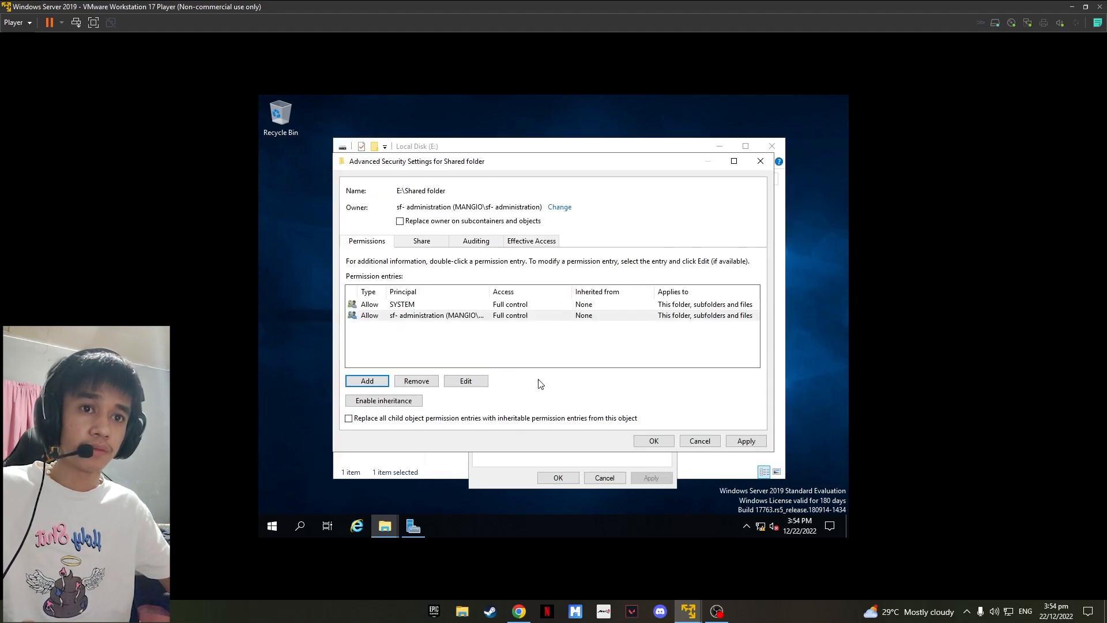
Step: Add a permission entry for Domain Users with only Read & execute basic permissions
left_click(376, 382)
left_click(375, 172)
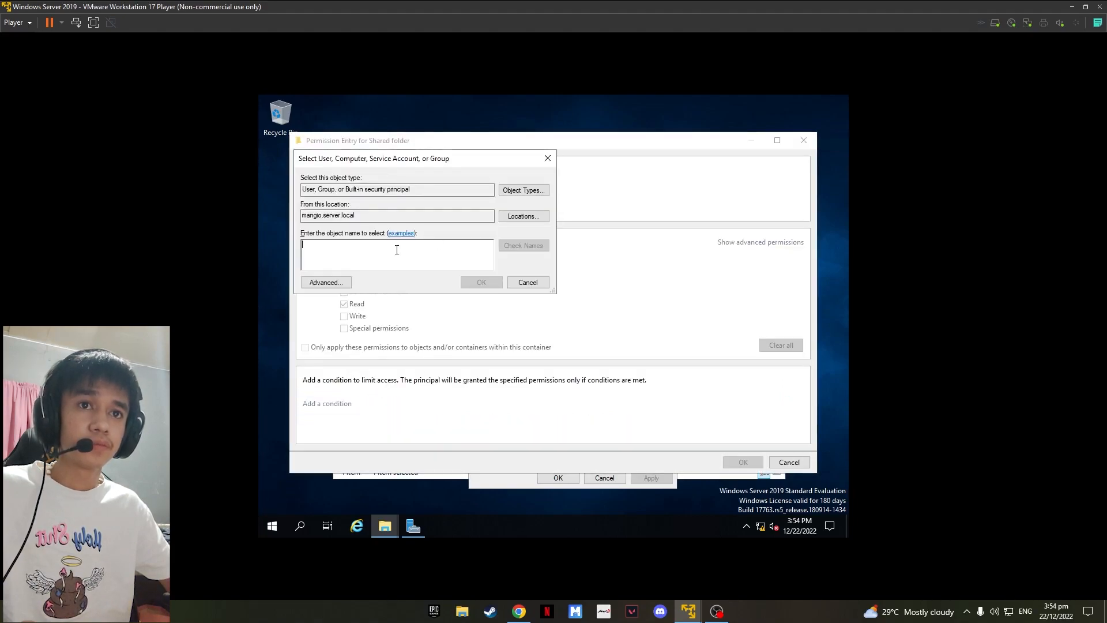
type("domain us")
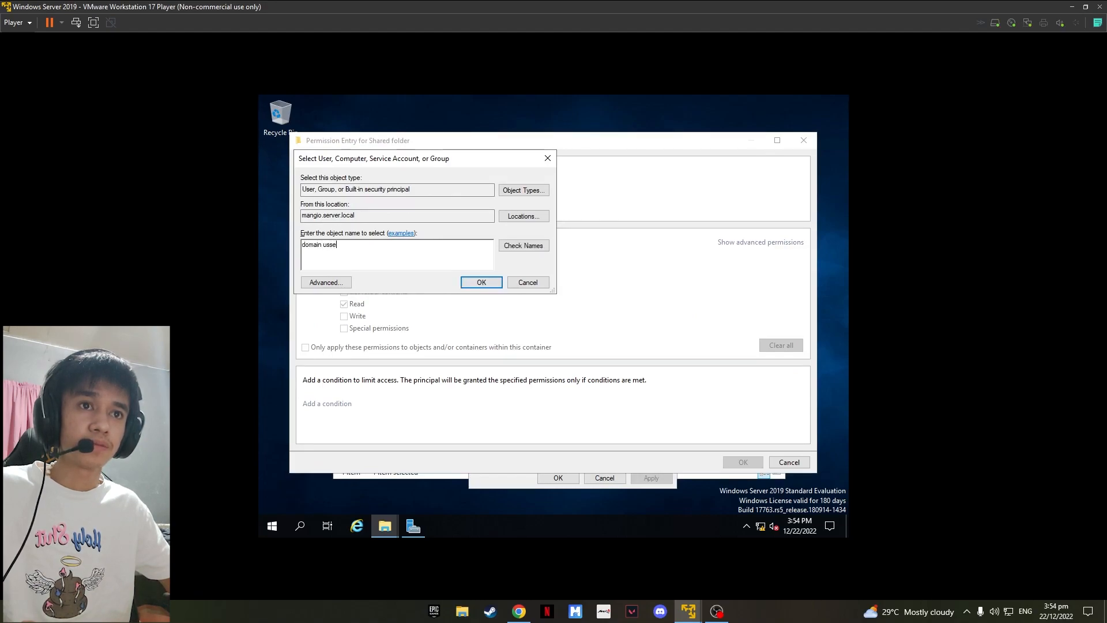
left_click(523, 245)
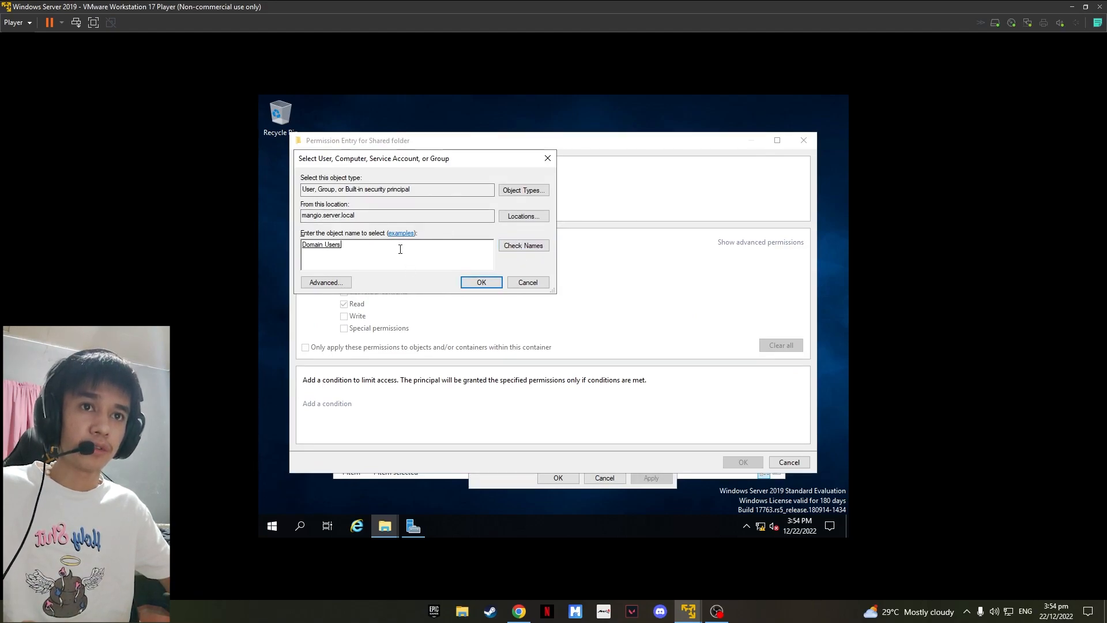
left_click(482, 282)
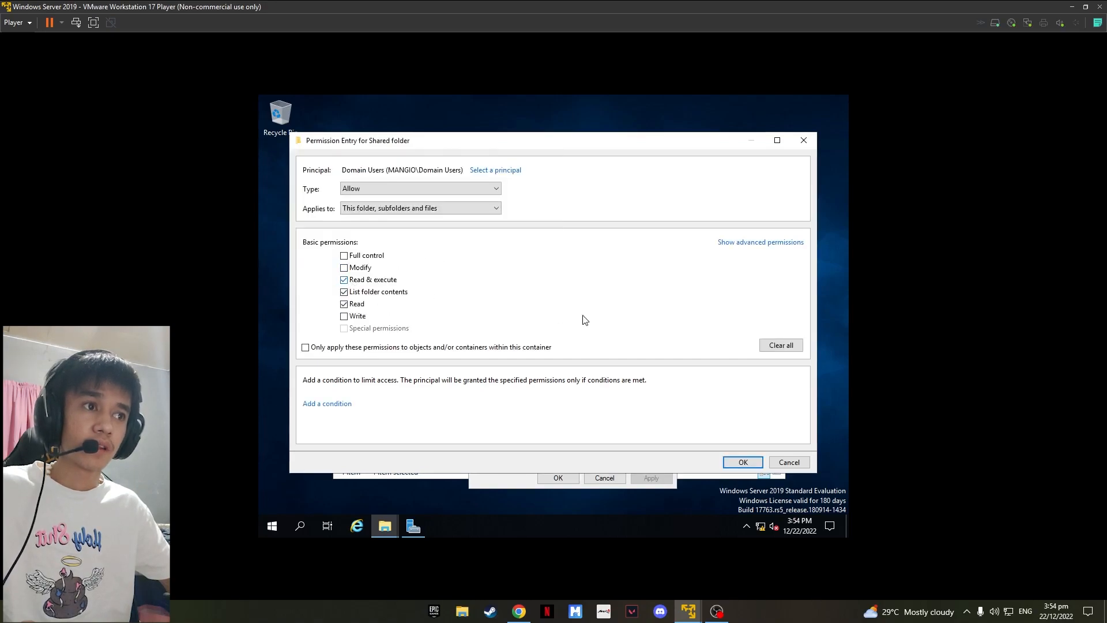
left_click(781, 344)
left_click(343, 280)
left_click(744, 242)
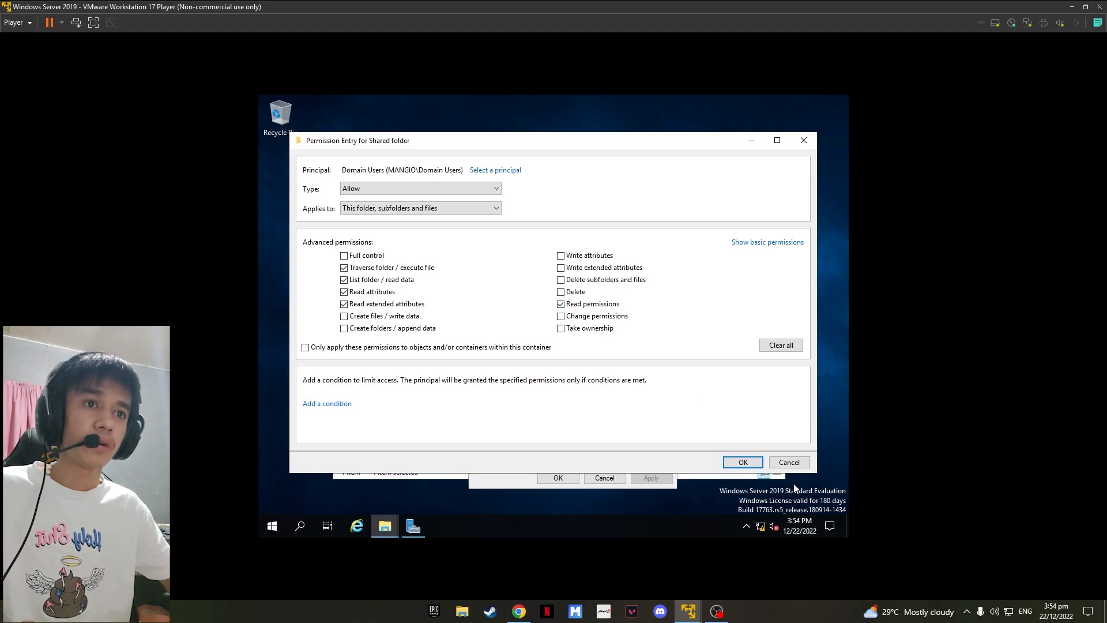
left_click(743, 463)
Step: Apply the new permission entries and close the advanced security settings and the folder properties
left_click(746, 441)
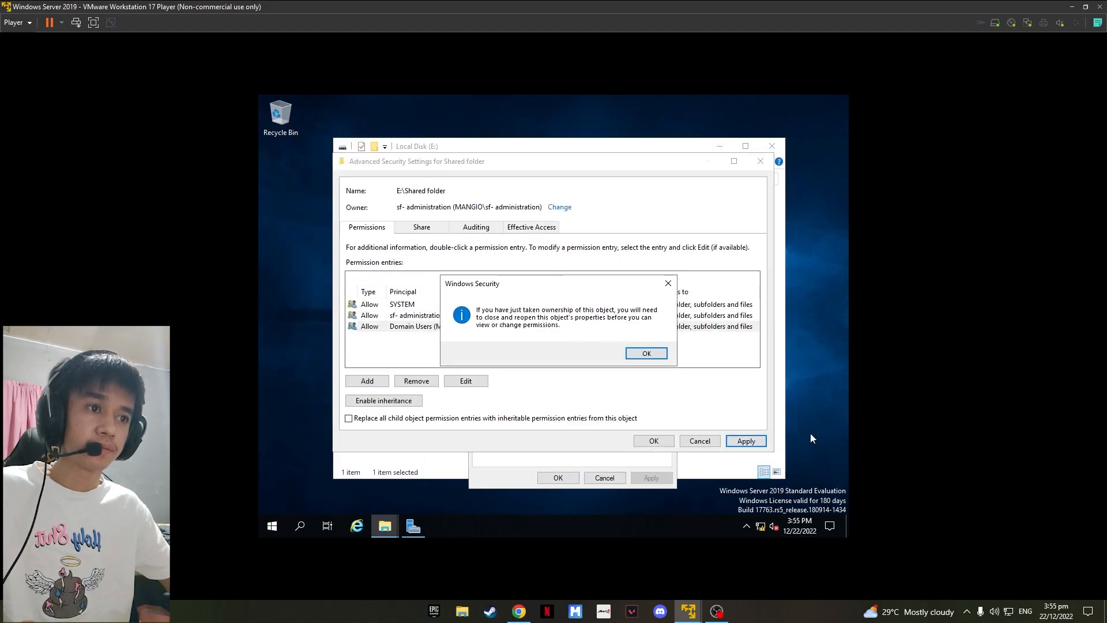
left_click(658, 354)
left_click(661, 443)
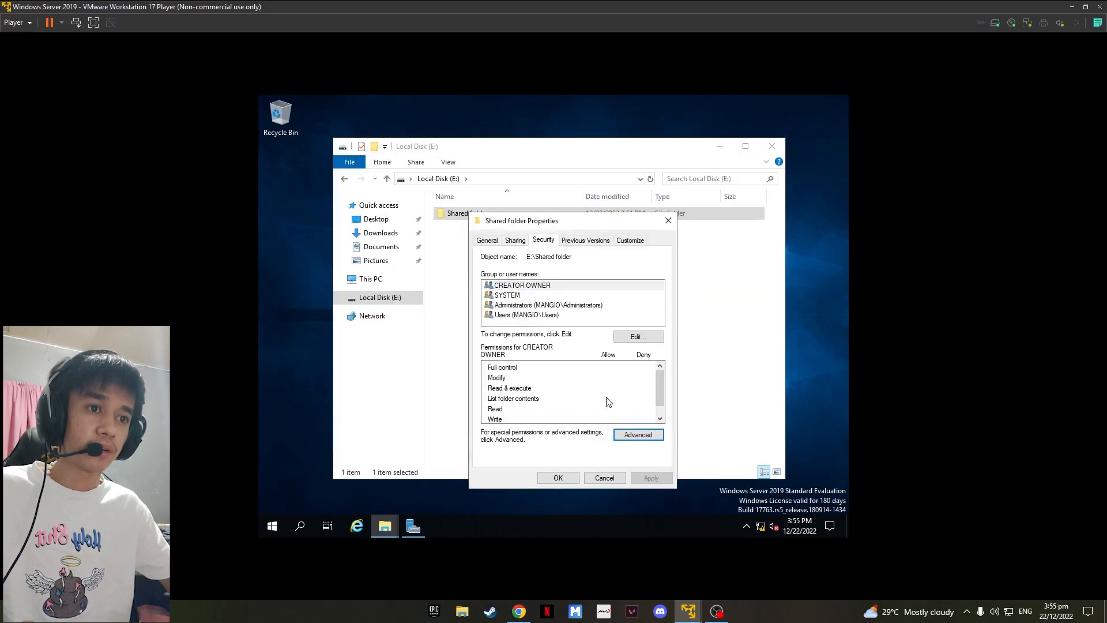
left_click(559, 478)
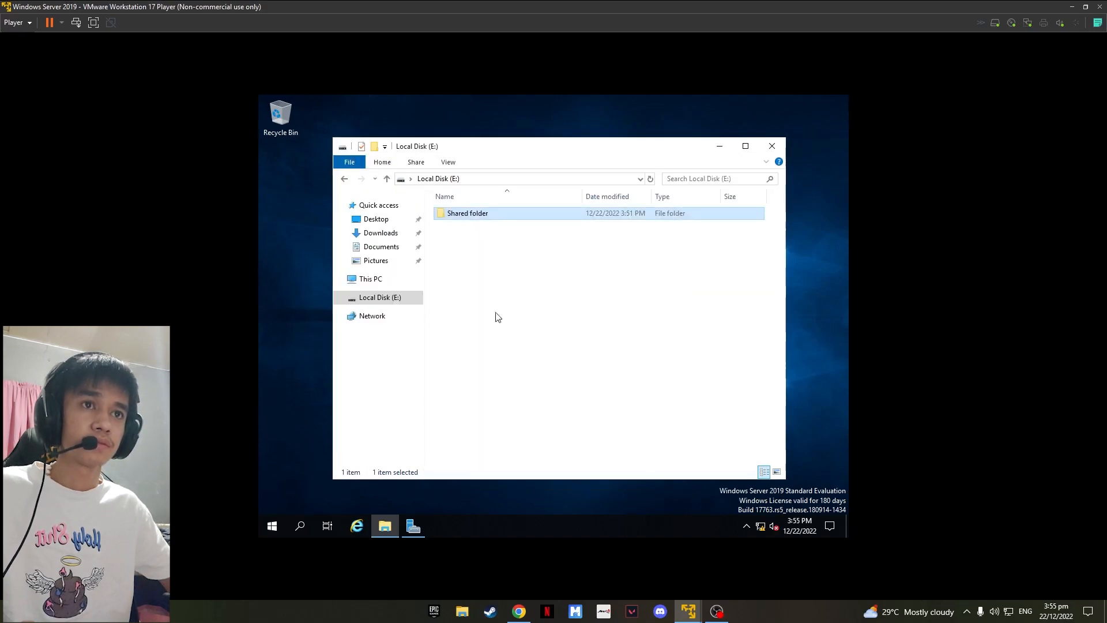
Step: Sign out of the current Windows session
left_click(477, 226)
left_click(282, 496)
left_click(273, 526)
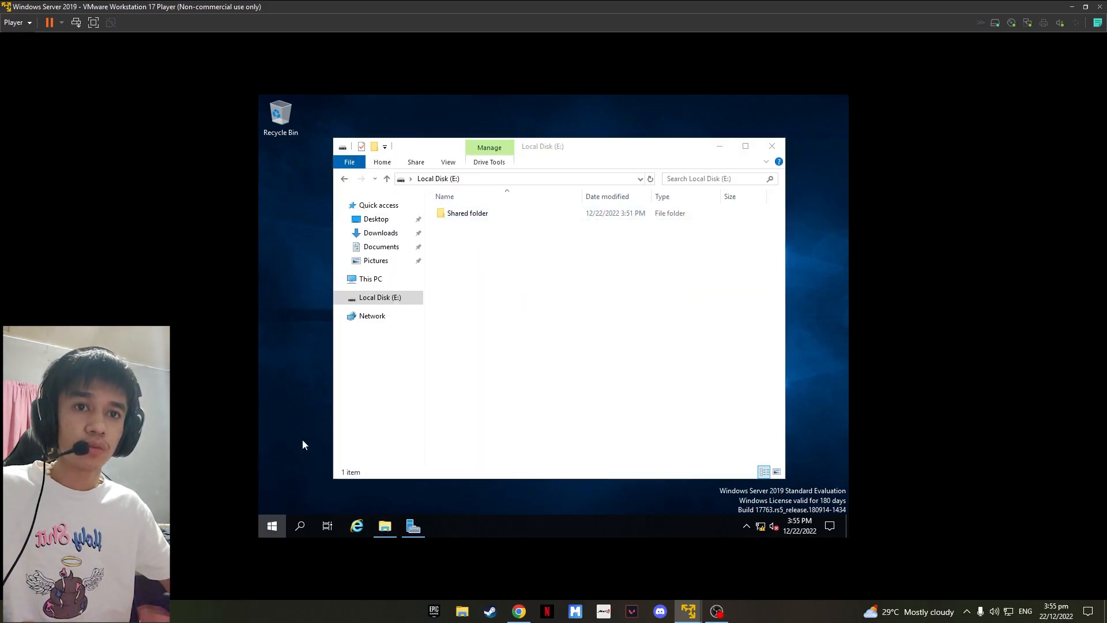
left_click(273, 390)
left_click(283, 358)
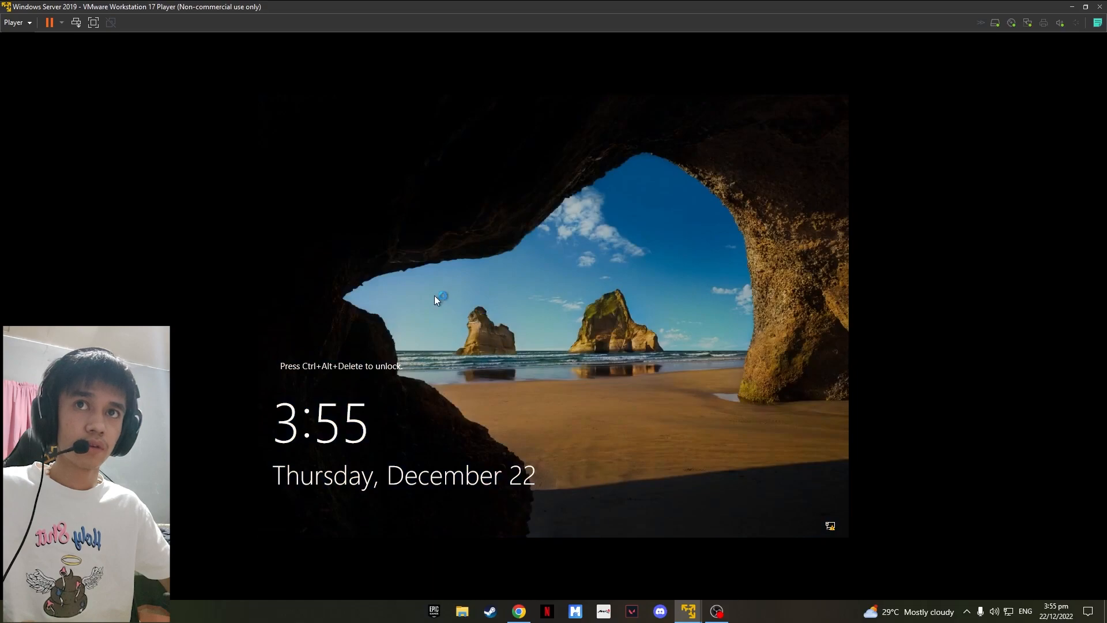
Step: Sign back in as MANGIO\Administrator by entering the account password
left_click(76, 22)
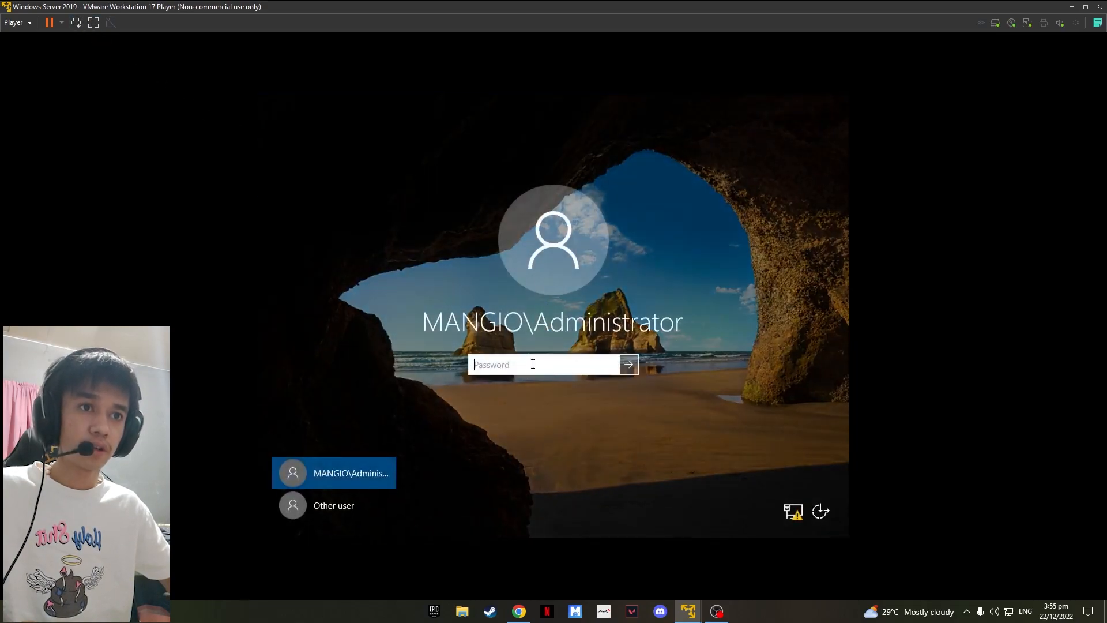
type("•")
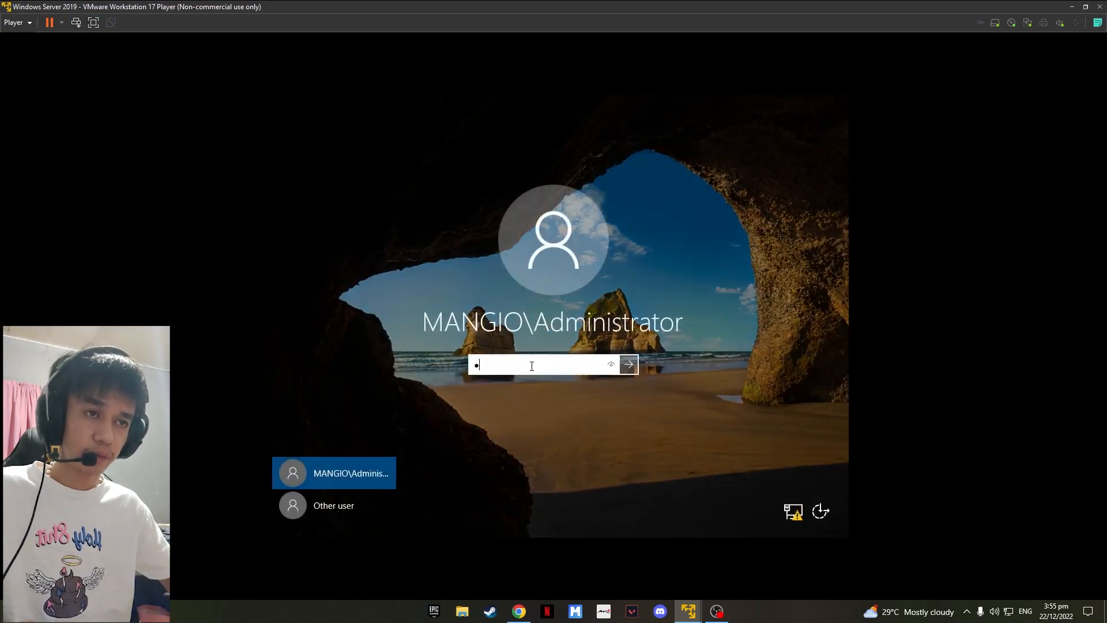
key("Return")
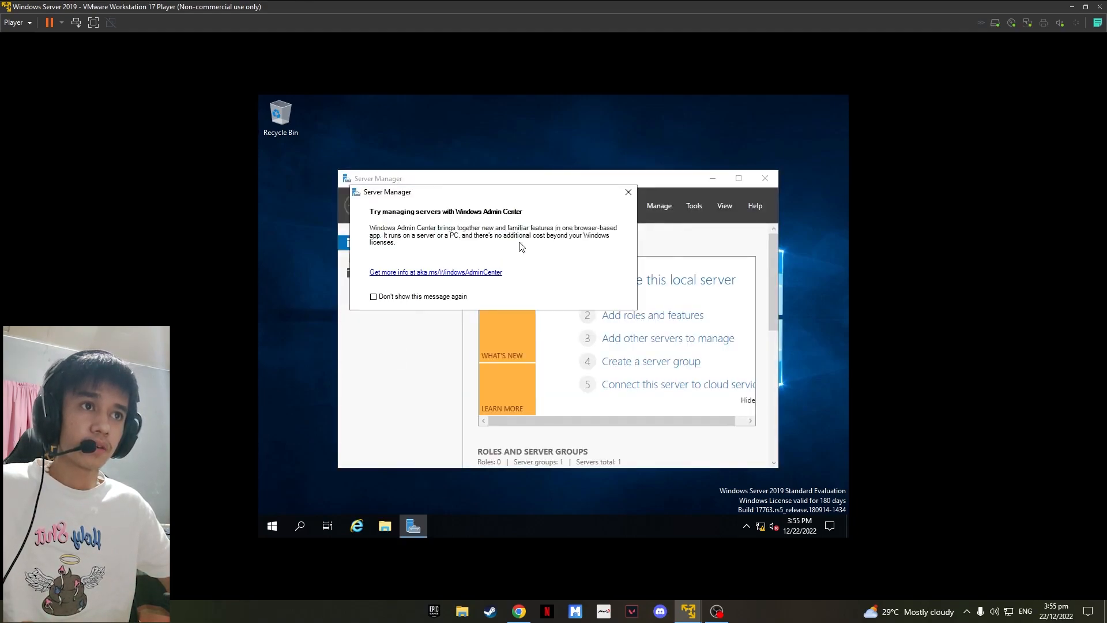
Step: Dismiss the Server Manager popup, minimize Server Manager, and open Local Disk (E:) in File Explorer
left_click(630, 194)
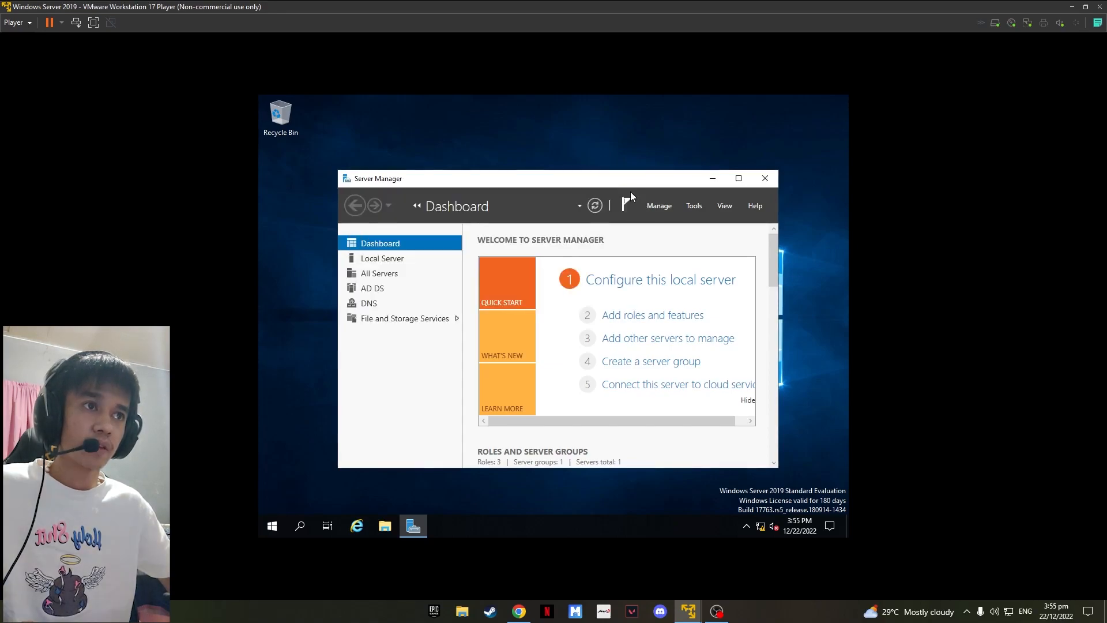
left_click(712, 180)
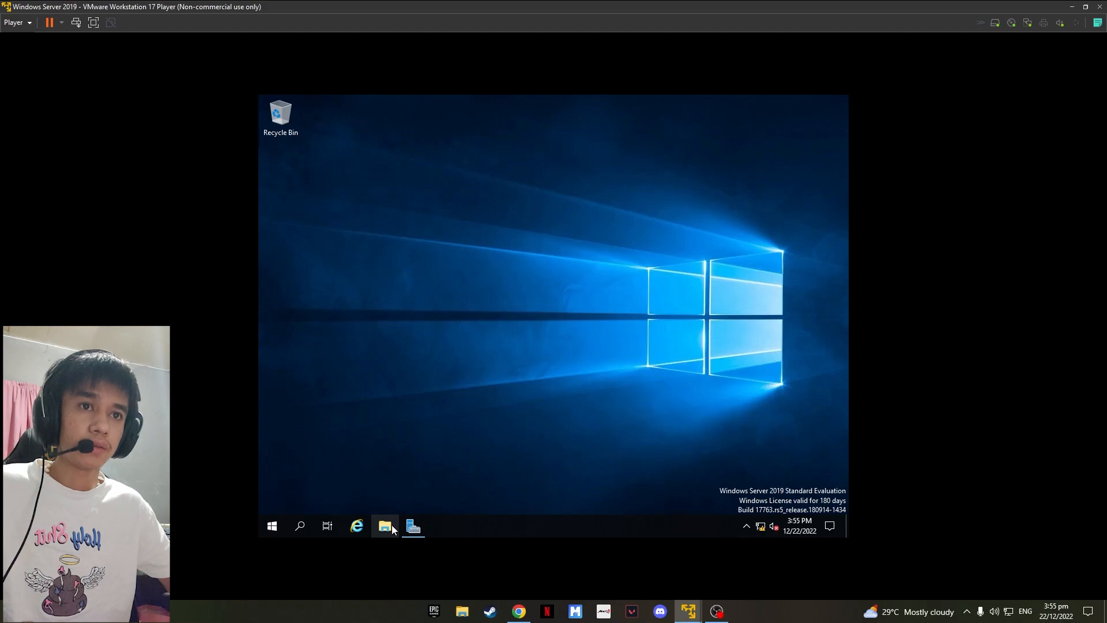
left_click(386, 525)
left_click(380, 298)
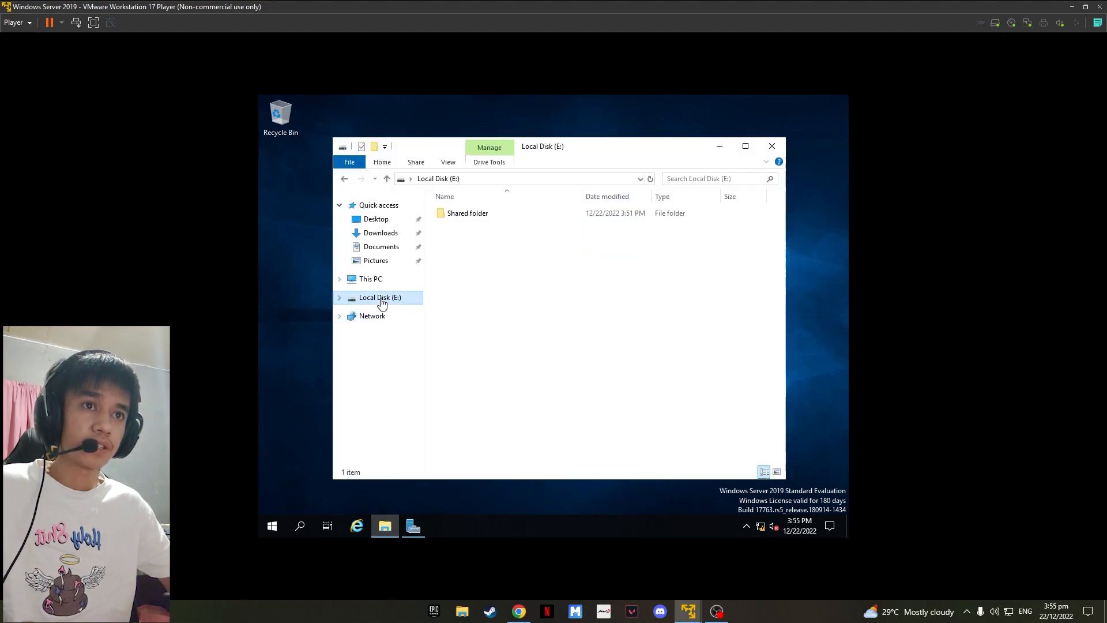
Step: Review the permissions of each group listed on Shared folder's security properties, then close them
right_click(477, 216)
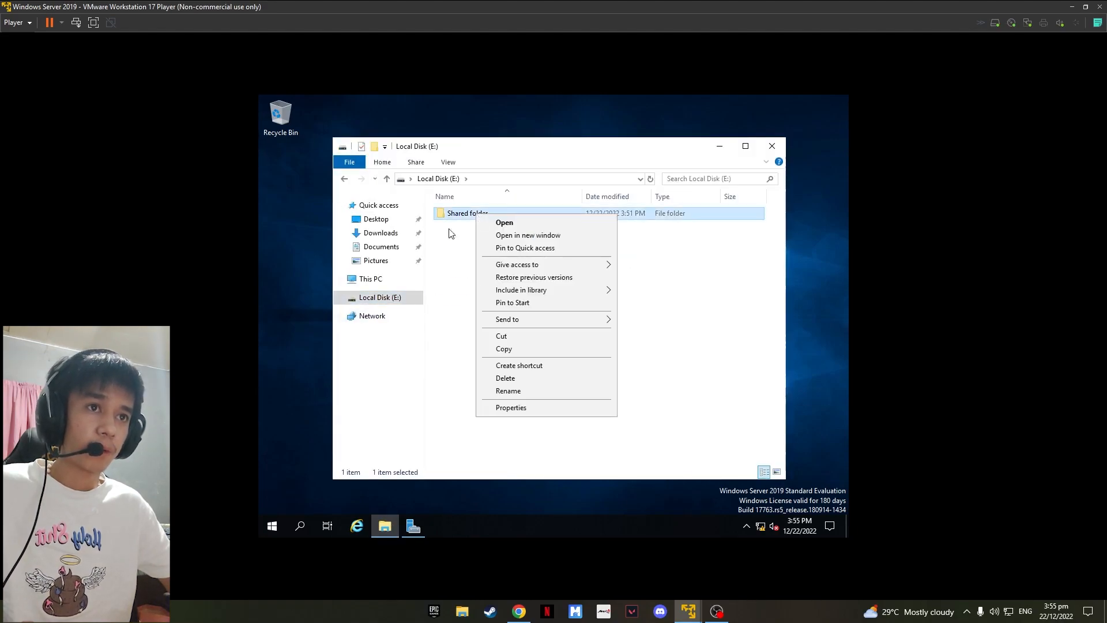
left_click(510, 407)
left_click(554, 242)
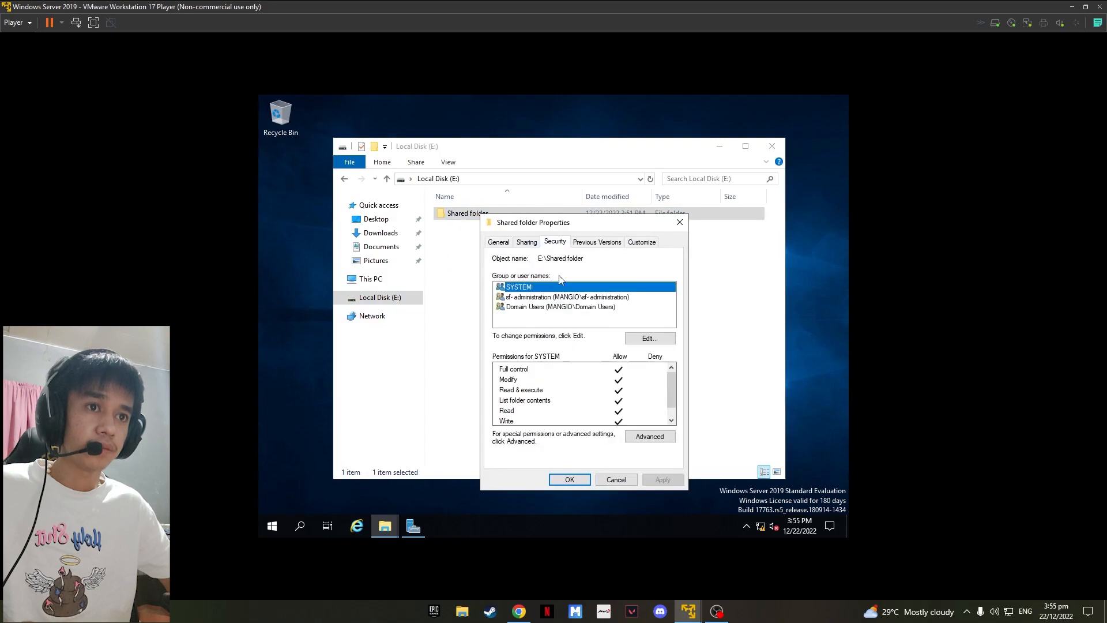
left_click(521, 299)
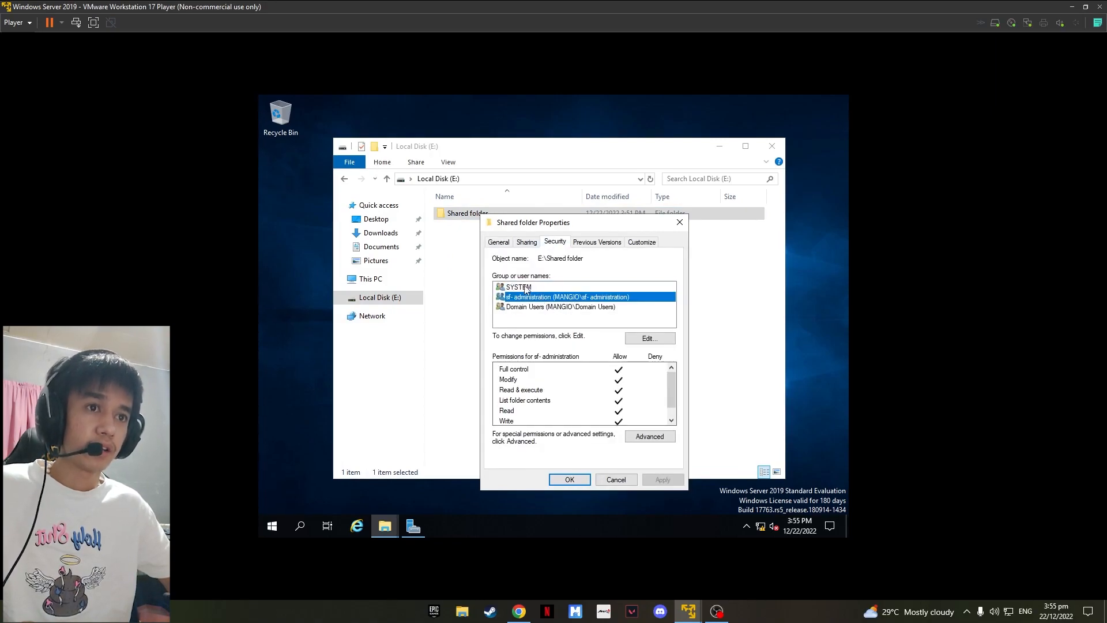
left_click(528, 307)
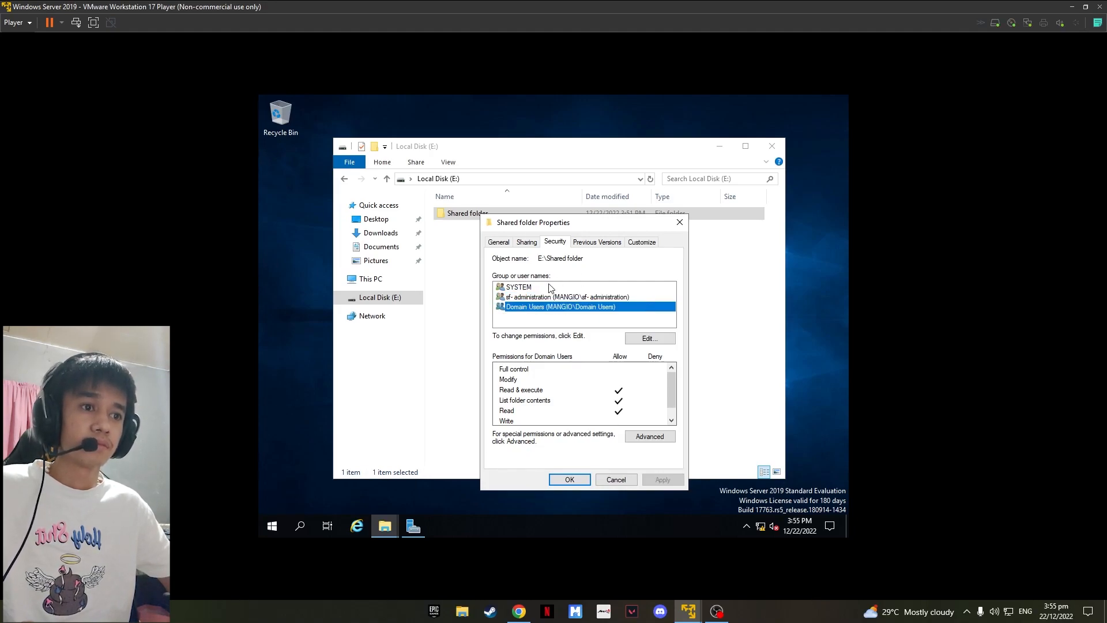
left_click(580, 479)
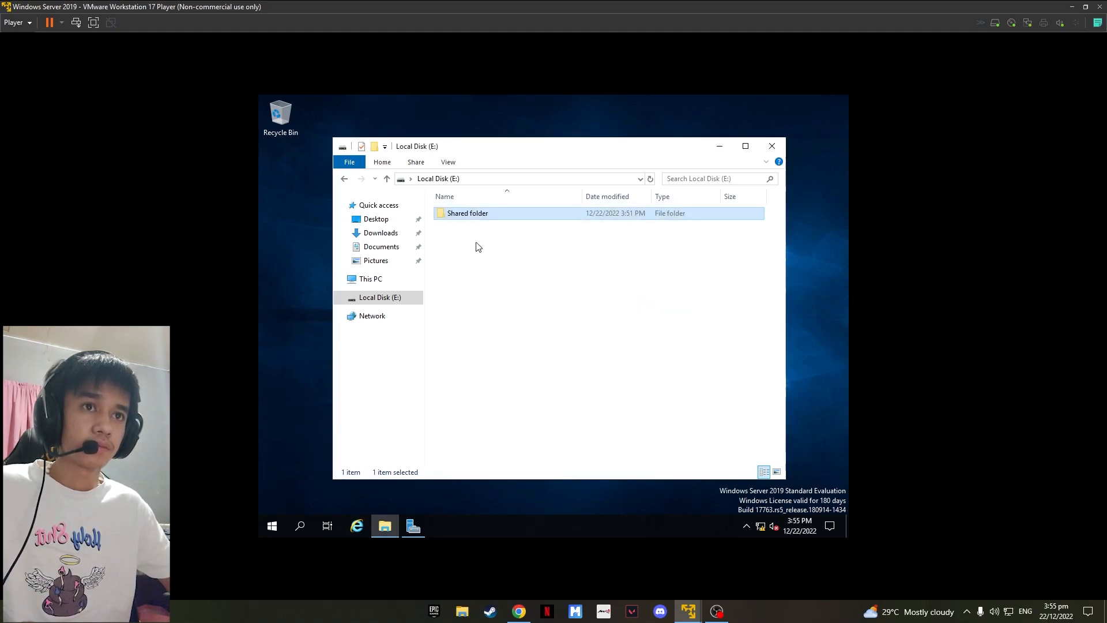
Step: Open Shared folder to show its Clerk and IT personnel subfolders
double_click(487, 215)
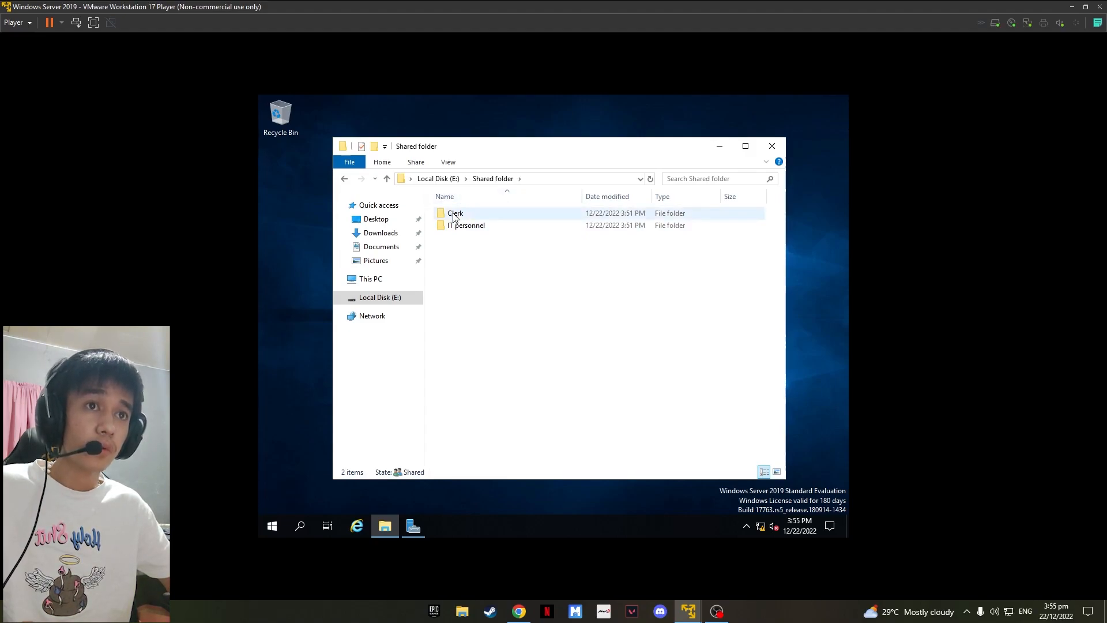
right_click(453, 213)
left_click(452, 250)
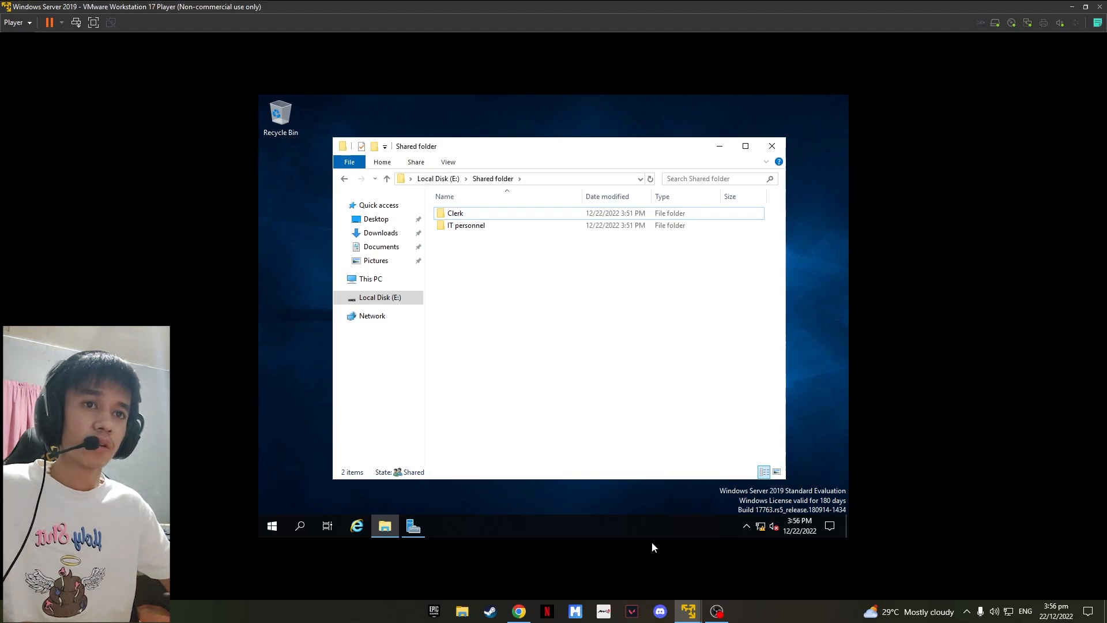
left_click(717, 611)
left_click(716, 611)
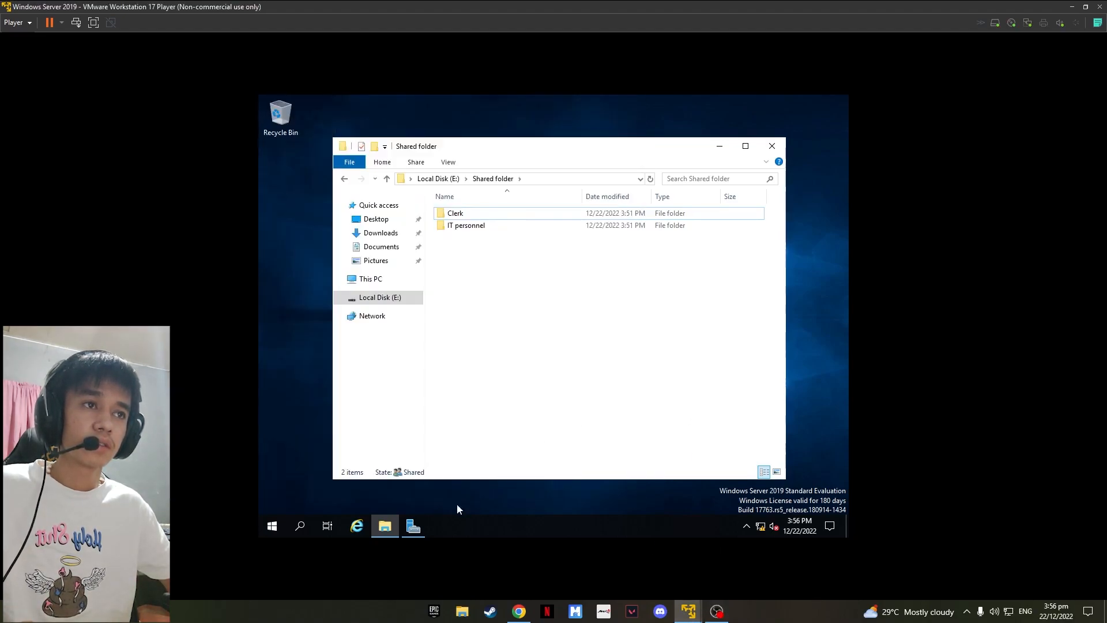
Step: Open Active Directory Users and Computers and check the members of the sf- IT personnel group
left_click(414, 526)
left_click(694, 206)
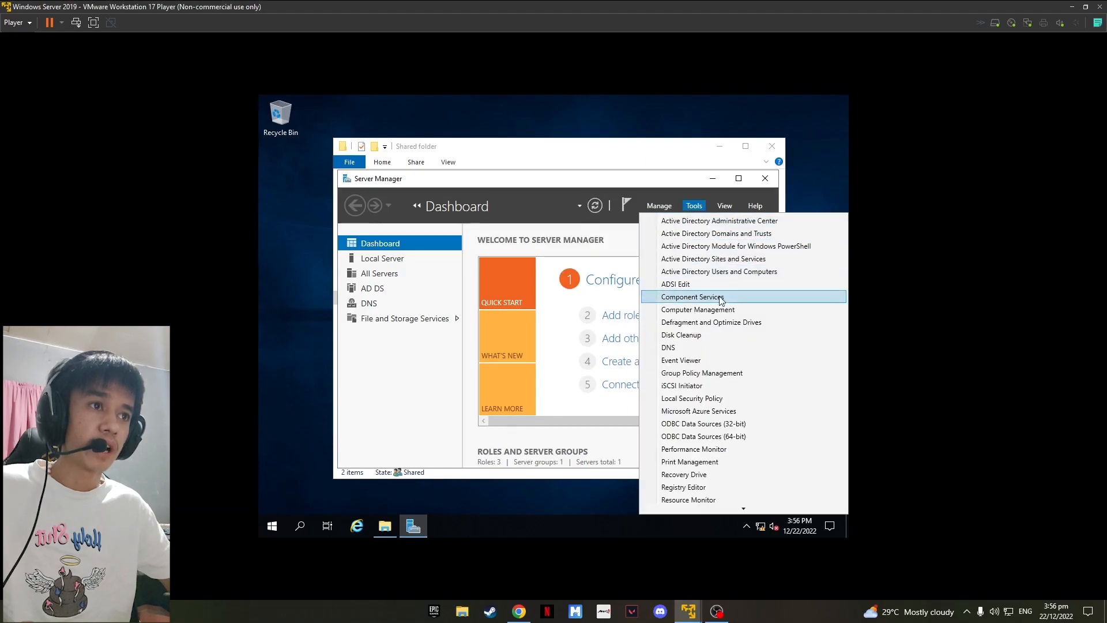
left_click(715, 271)
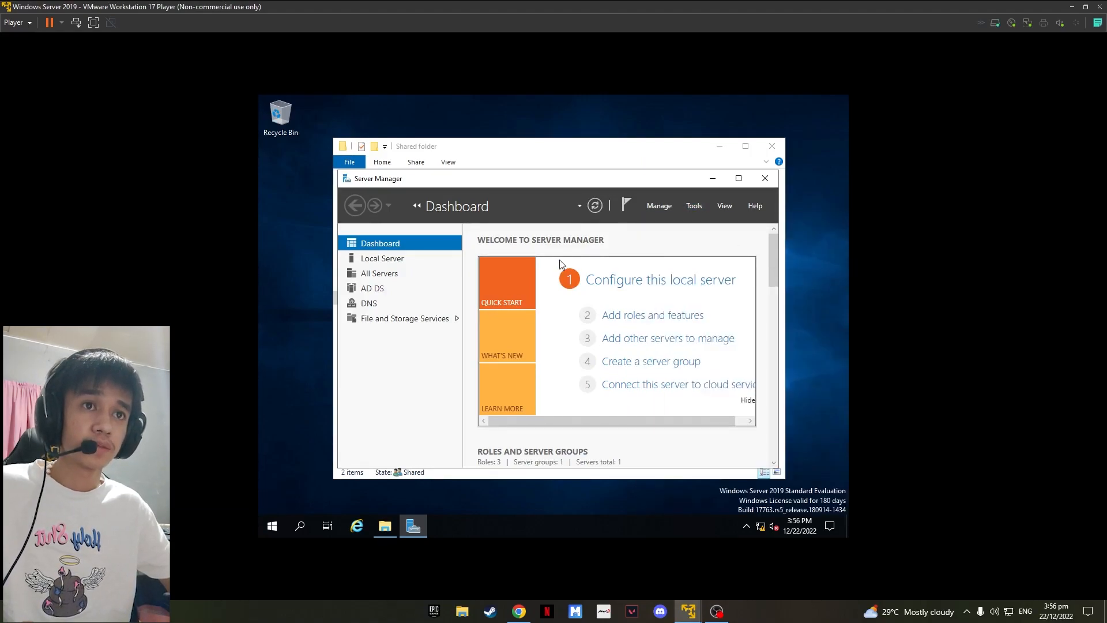
double_click(465, 240)
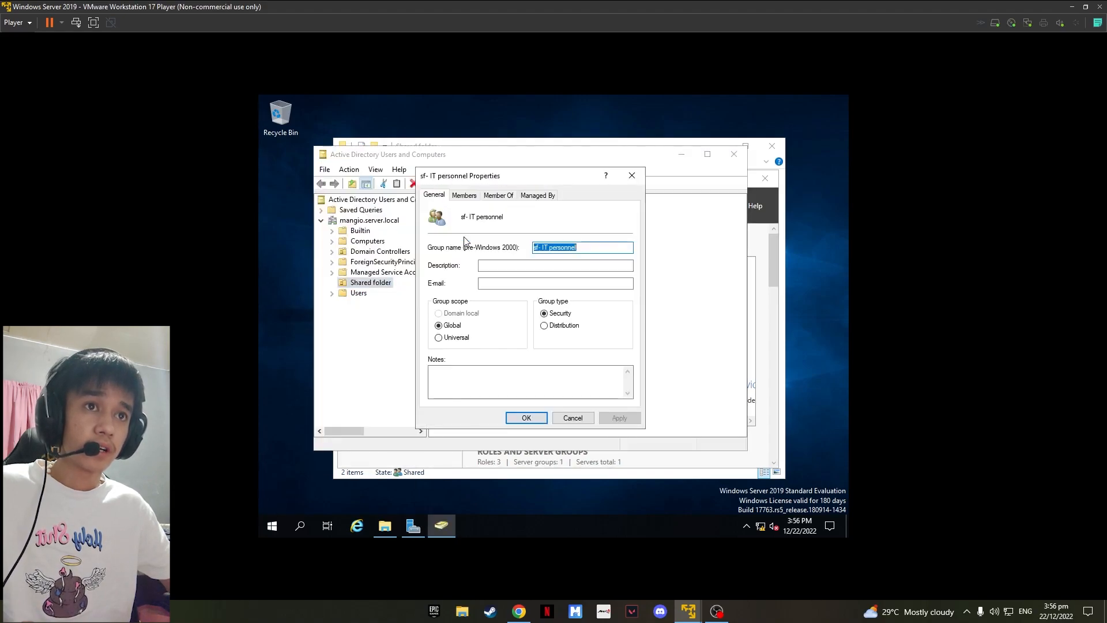
left_click(464, 195)
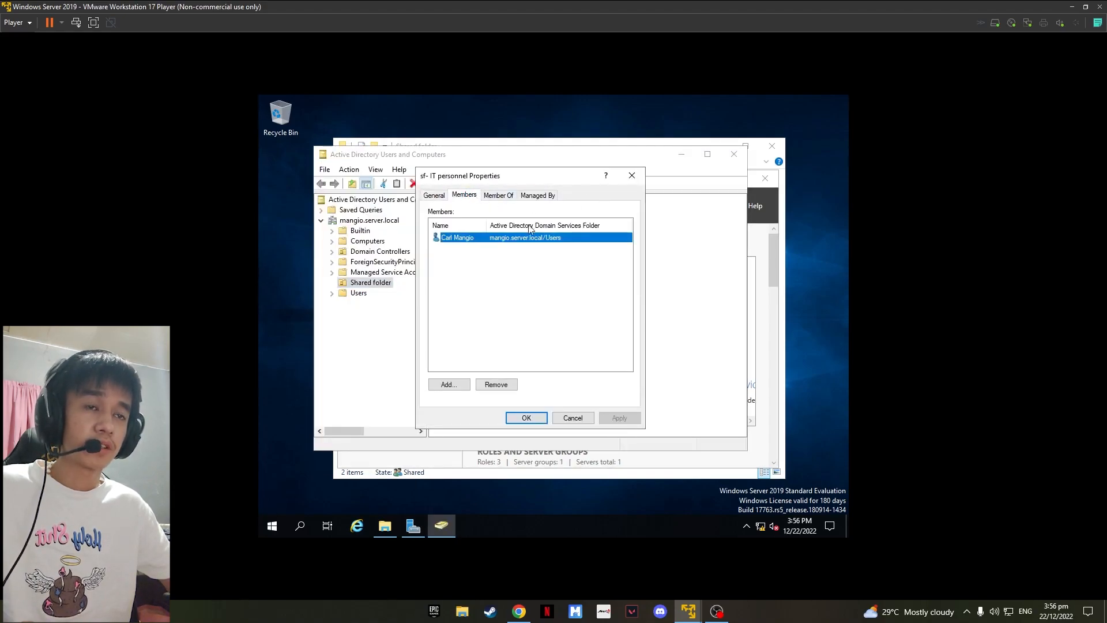
left_click(632, 175)
left_click(733, 155)
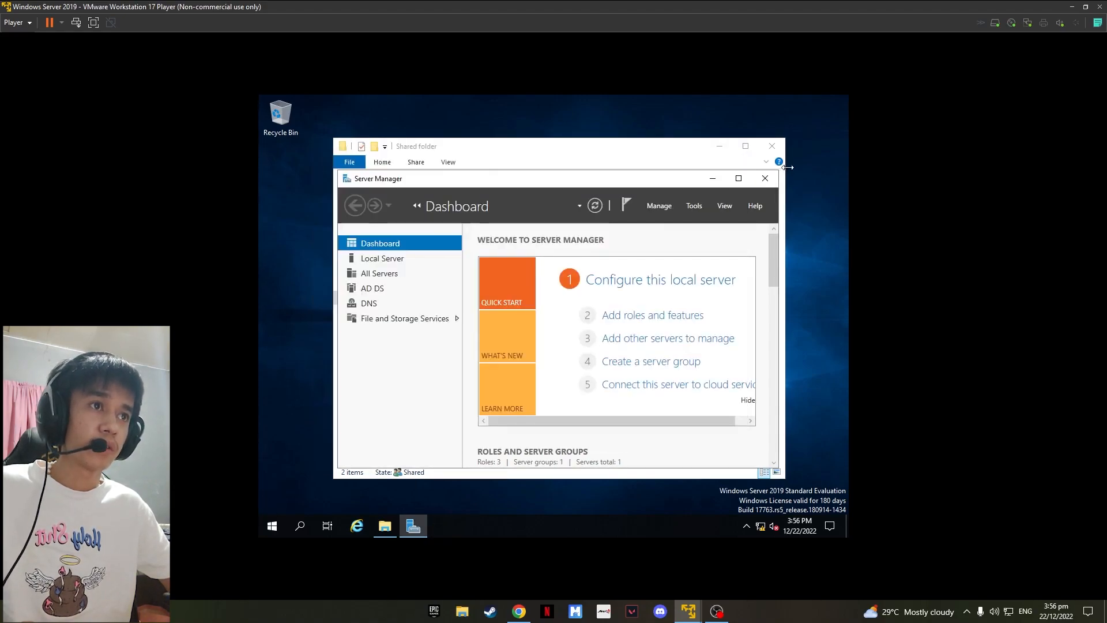
Step: Open the properties of the Clerk subfolder
left_click(715, 177)
left_click(458, 214)
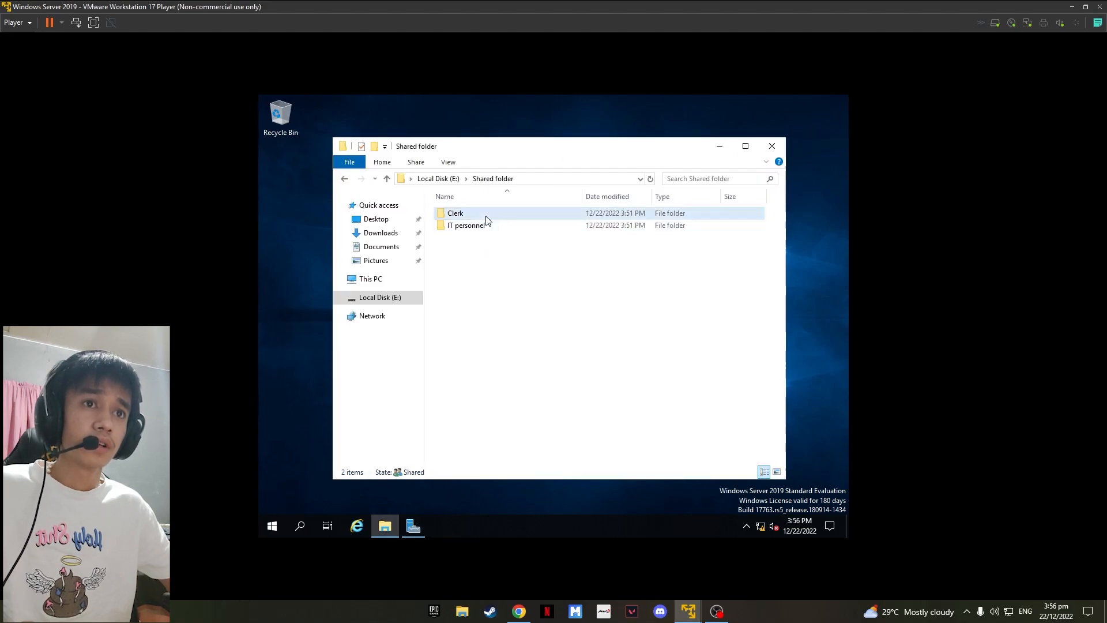
right_click(455, 216)
left_click(504, 403)
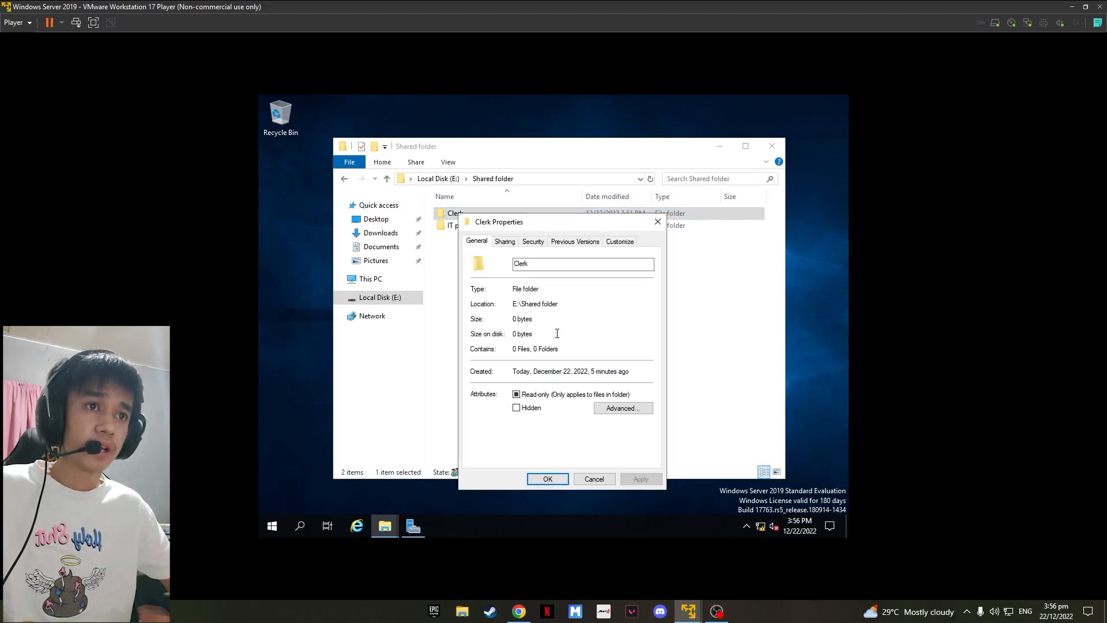
Step: Change the owner of the Clerk folder to the sf- administration group in its advanced security settings
left_click(541, 245)
left_click(629, 437)
left_click(550, 207)
type("sf- ad")
left_click(551, 271)
left_click(522, 303)
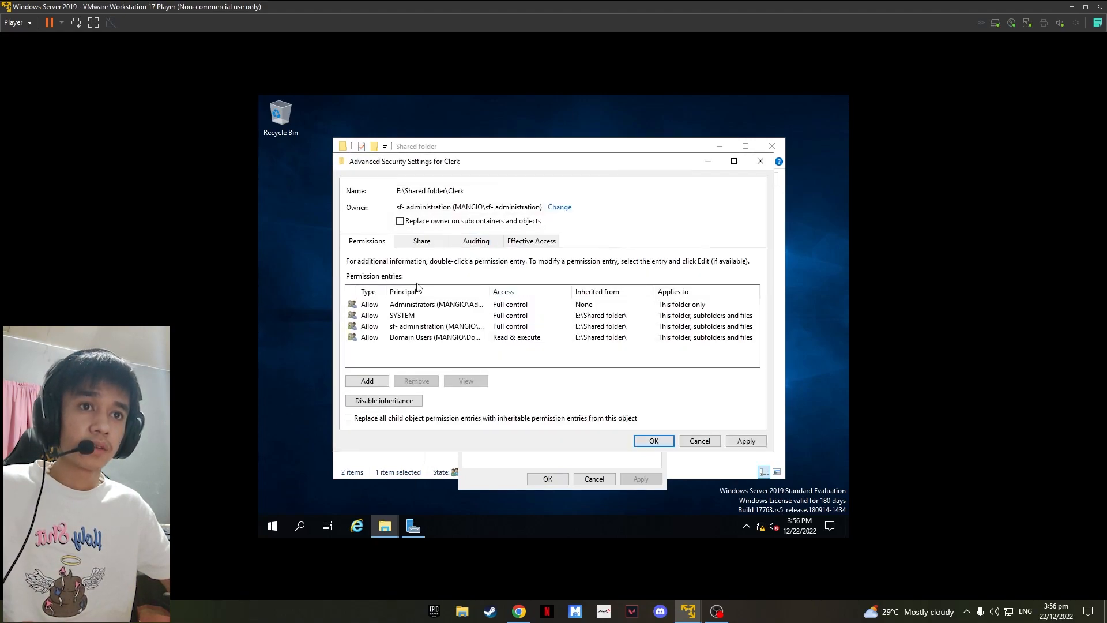
Step: Disable inheritance on Clerk, converting inherited entries, and remove the Administrators and Domain Users entries
left_click(385, 399)
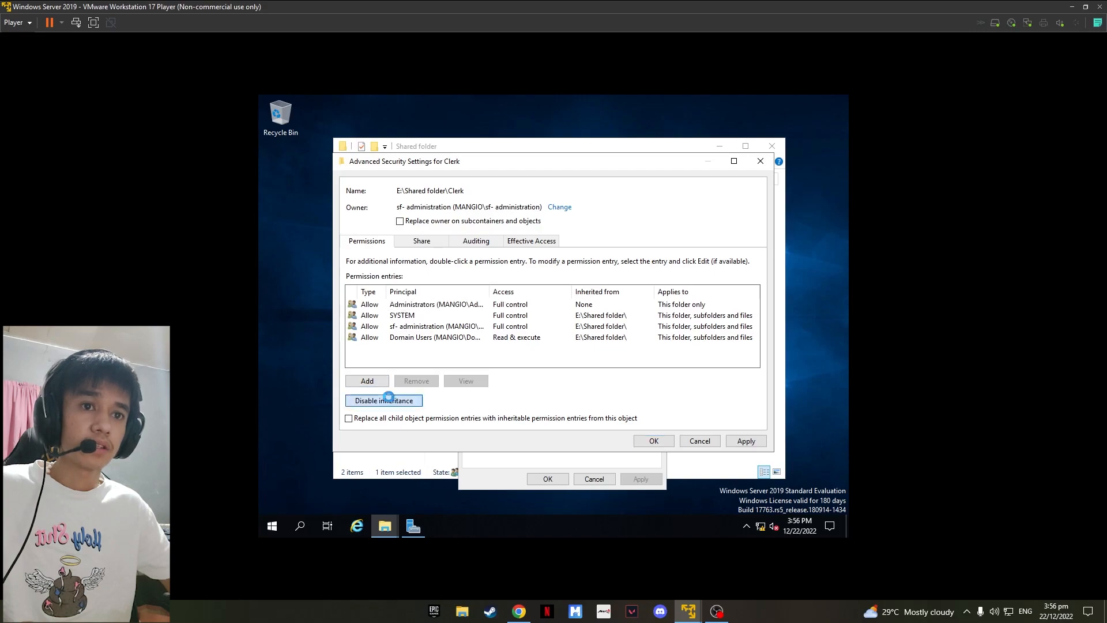
left_click(522, 302)
left_click(435, 305)
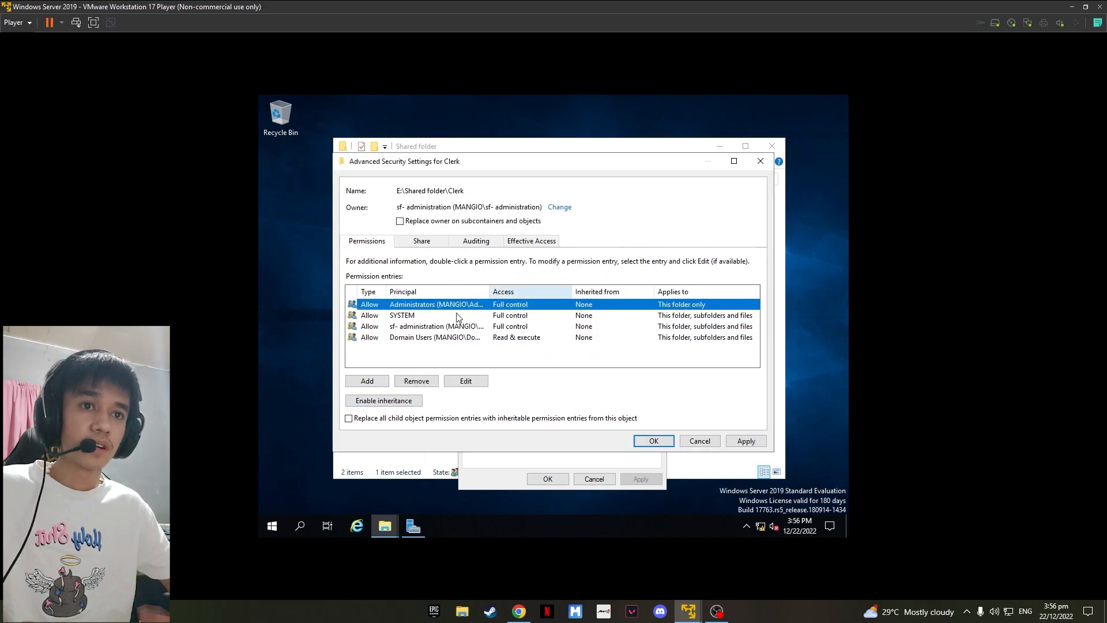
left_click(417, 380)
left_click(443, 327)
left_click(418, 381)
Step: Add a new permission entry on Clerk for the sf- clerk group
left_click(368, 381)
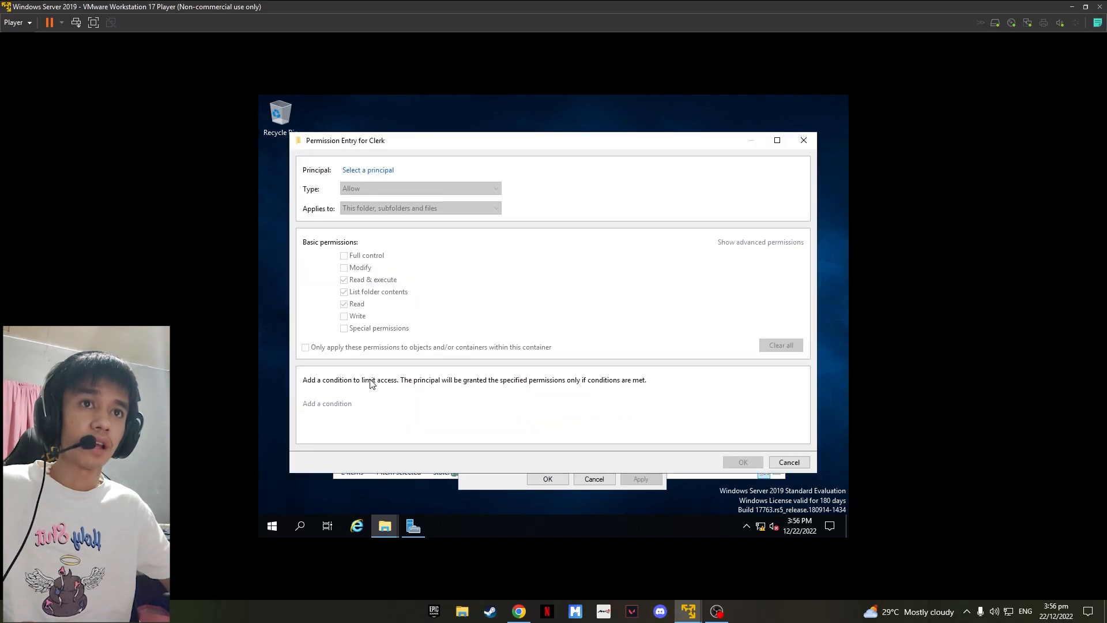
left_click(372, 170)
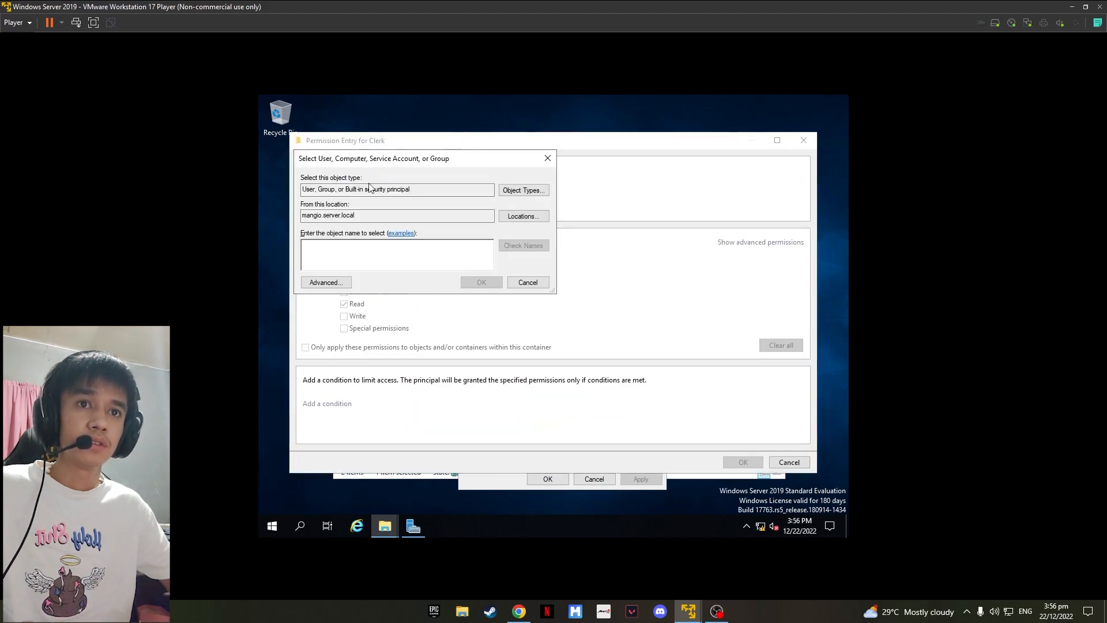
type("sf-cle")
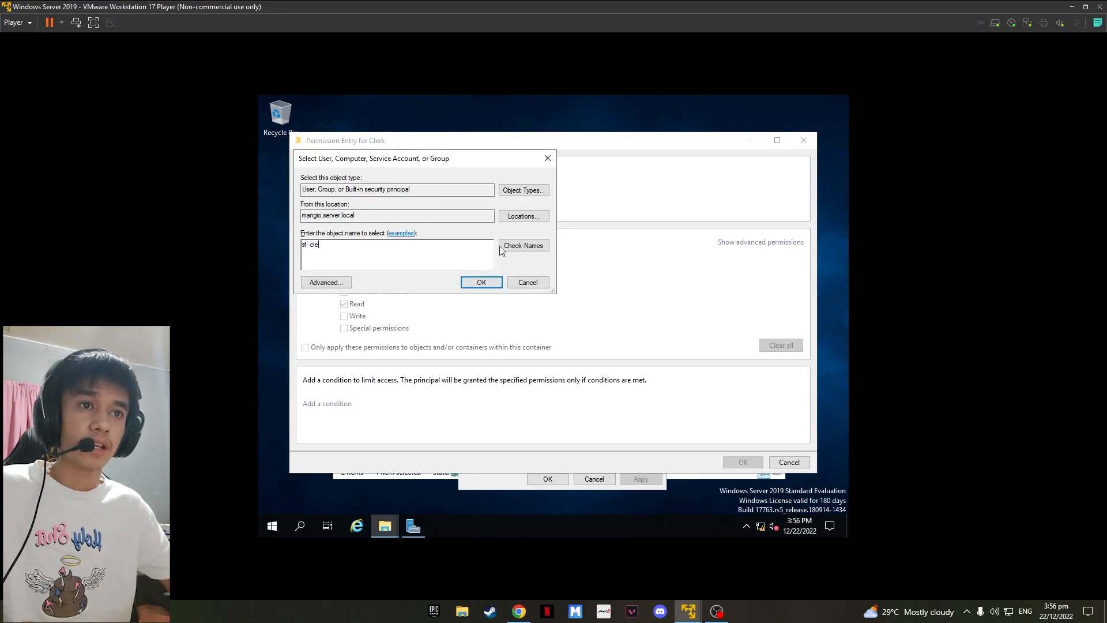
left_click(501, 247)
left_click(481, 282)
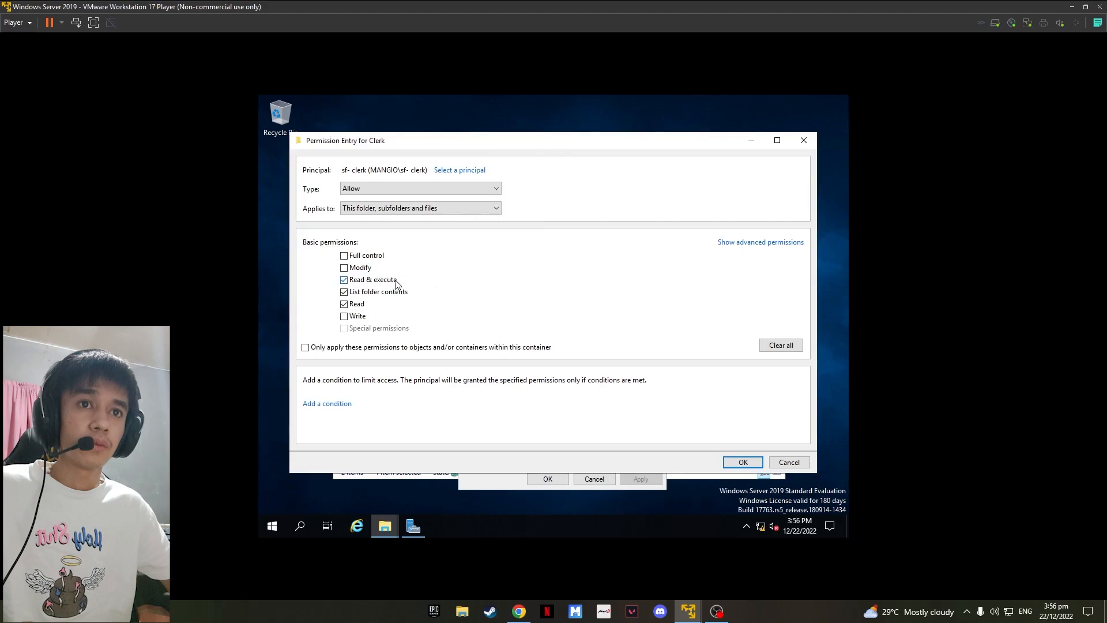
Step: Grant sf- clerk Full control but clear the Delete, Change permissions and Take ownership advanced permissions
left_click(343, 255)
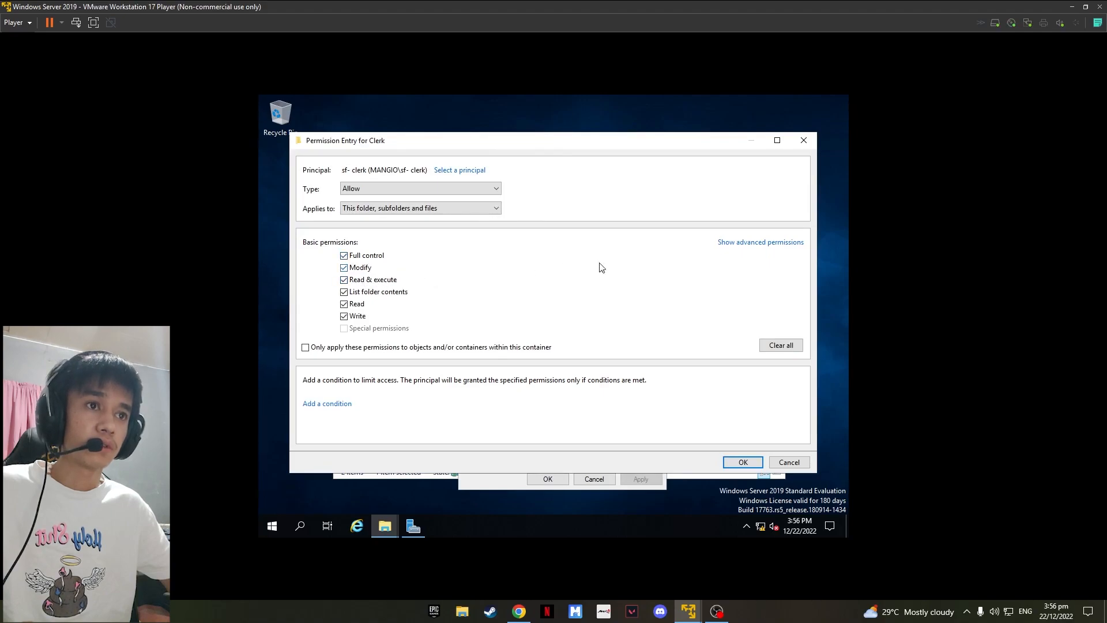
left_click(740, 243)
left_click(561, 291)
left_click(598, 319)
left_click(561, 328)
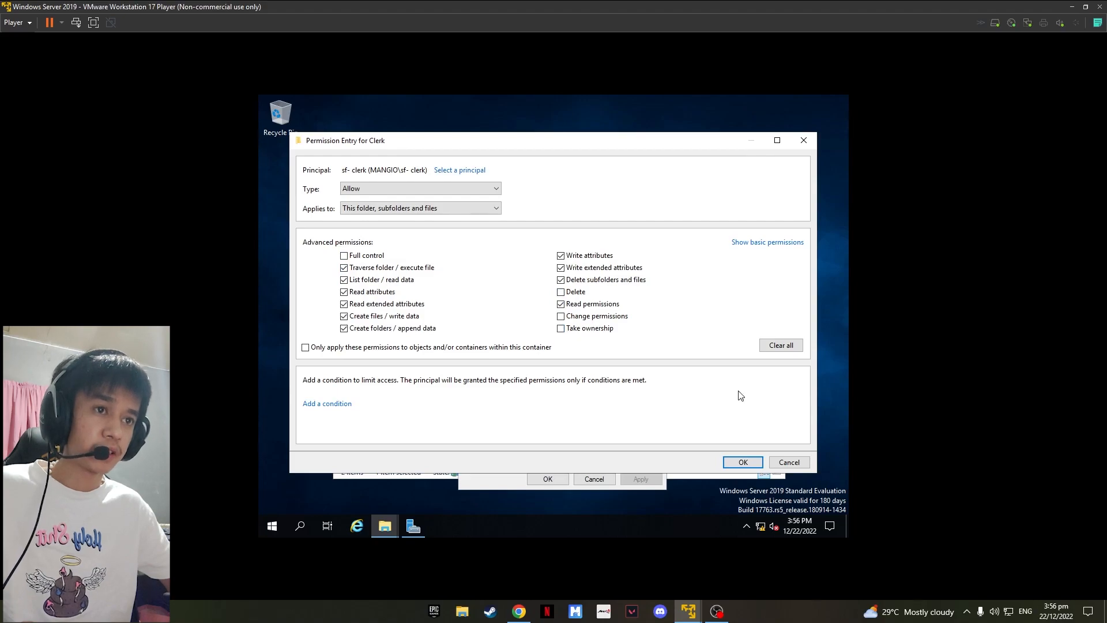
left_click(744, 463)
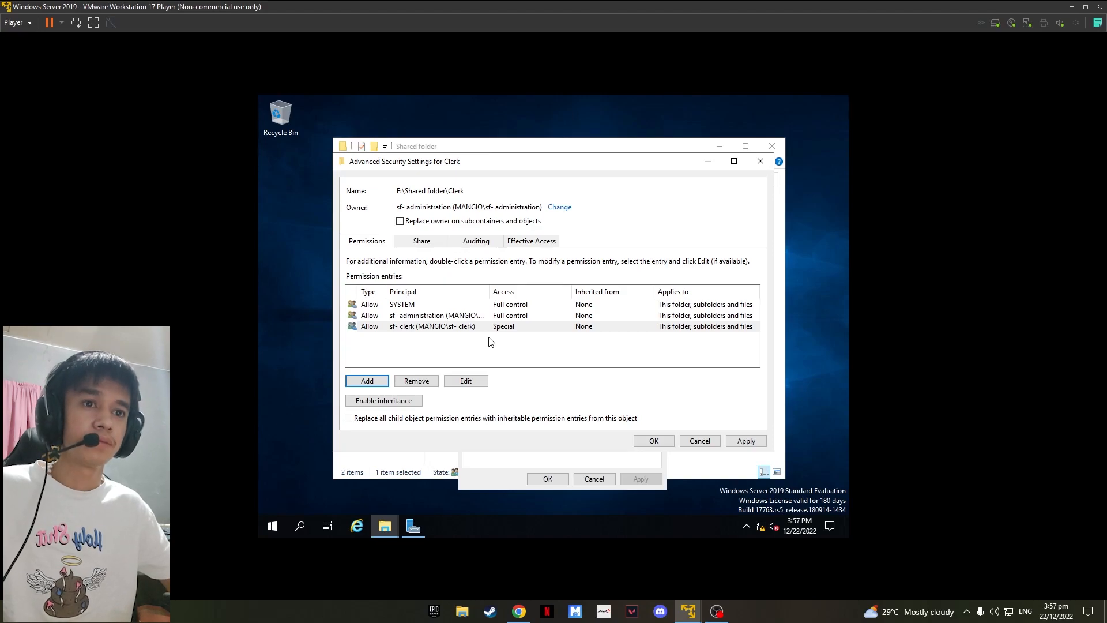
Step: Apply the Clerk security settings and close its properties
left_click(747, 441)
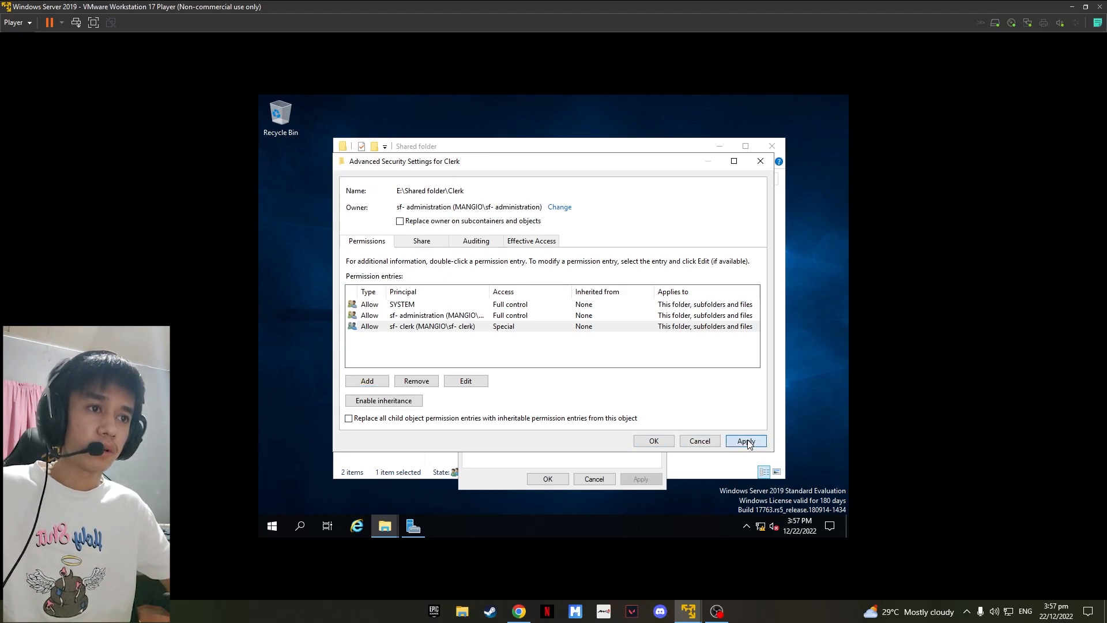
left_click(646, 354)
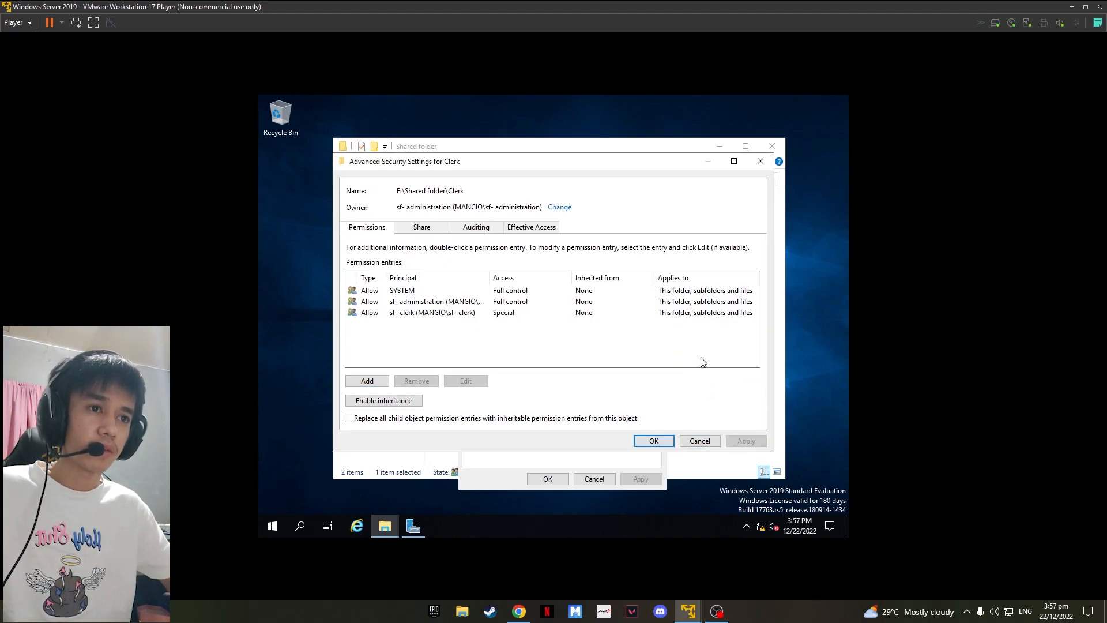
left_click(669, 441)
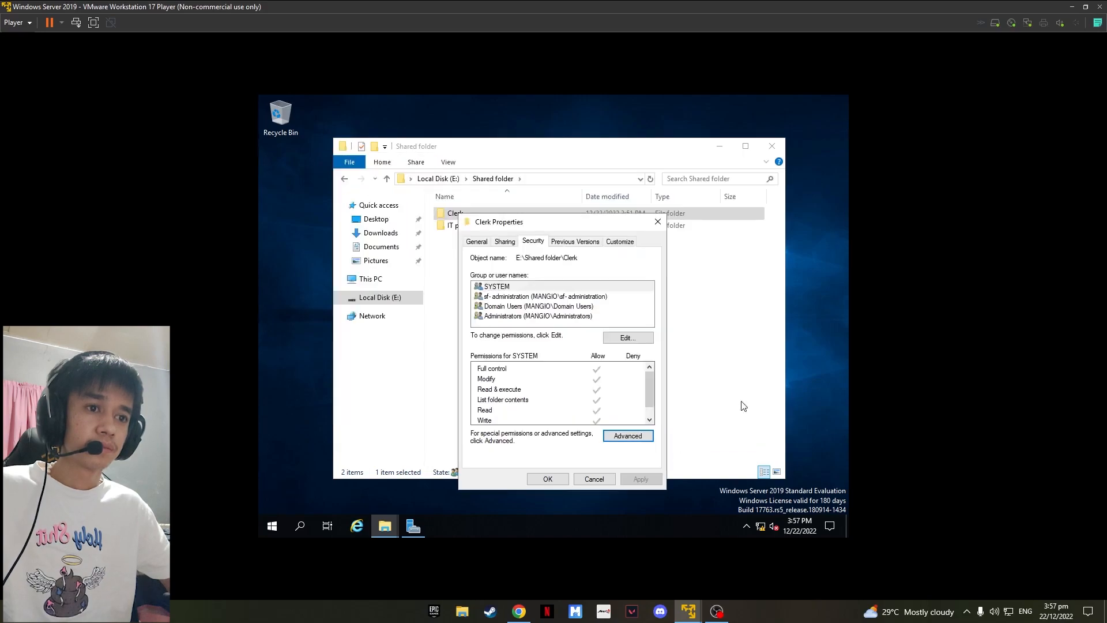
left_click(553, 478)
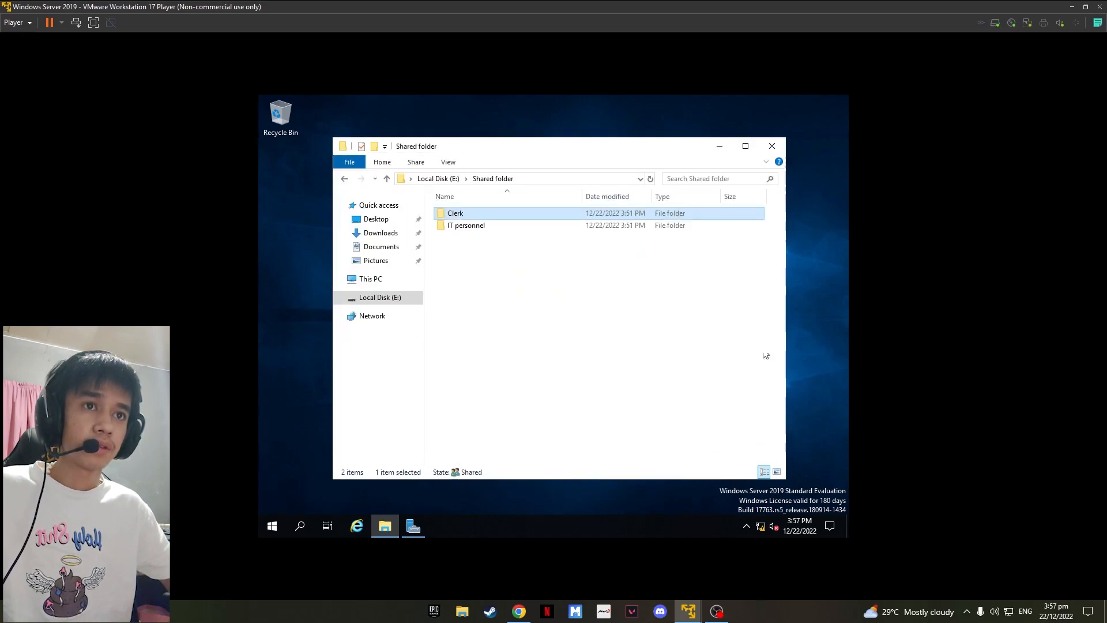
Step: Open the IT personnel folder's advanced security settings and change its owner to sf- administration
left_click(475, 228)
right_click(474, 226)
left_click(519, 421)
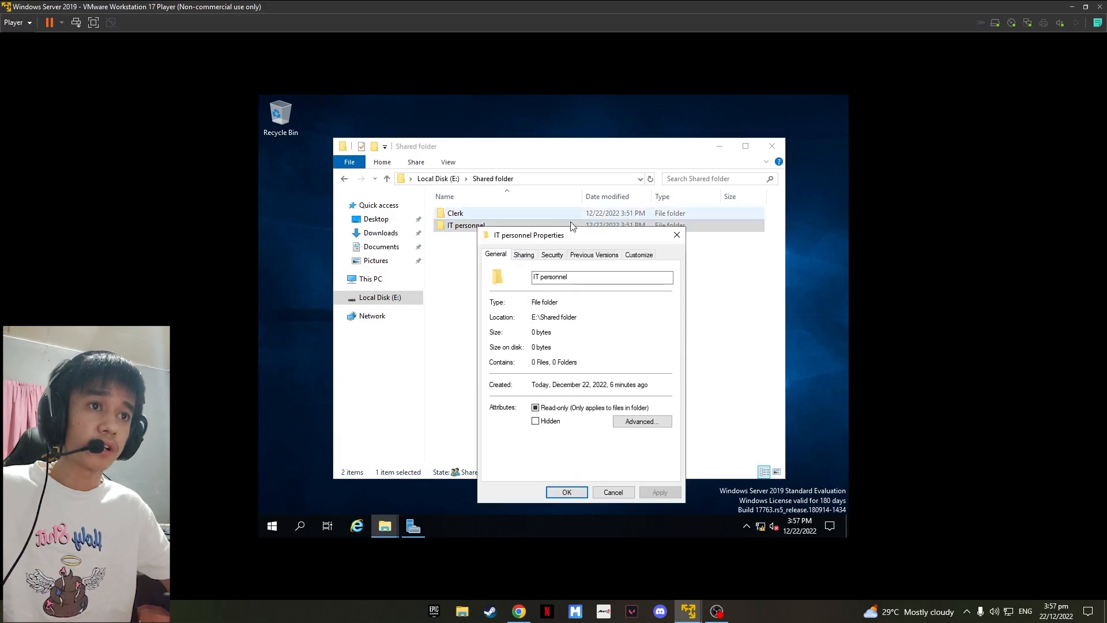
left_click(559, 255)
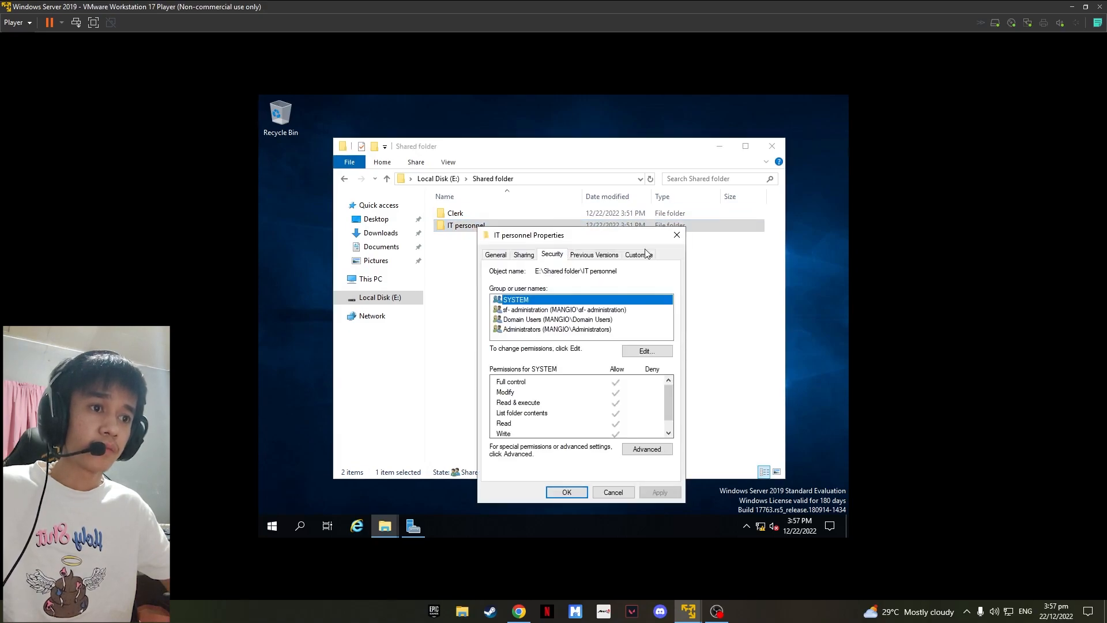
left_click(647, 449)
left_click(551, 208)
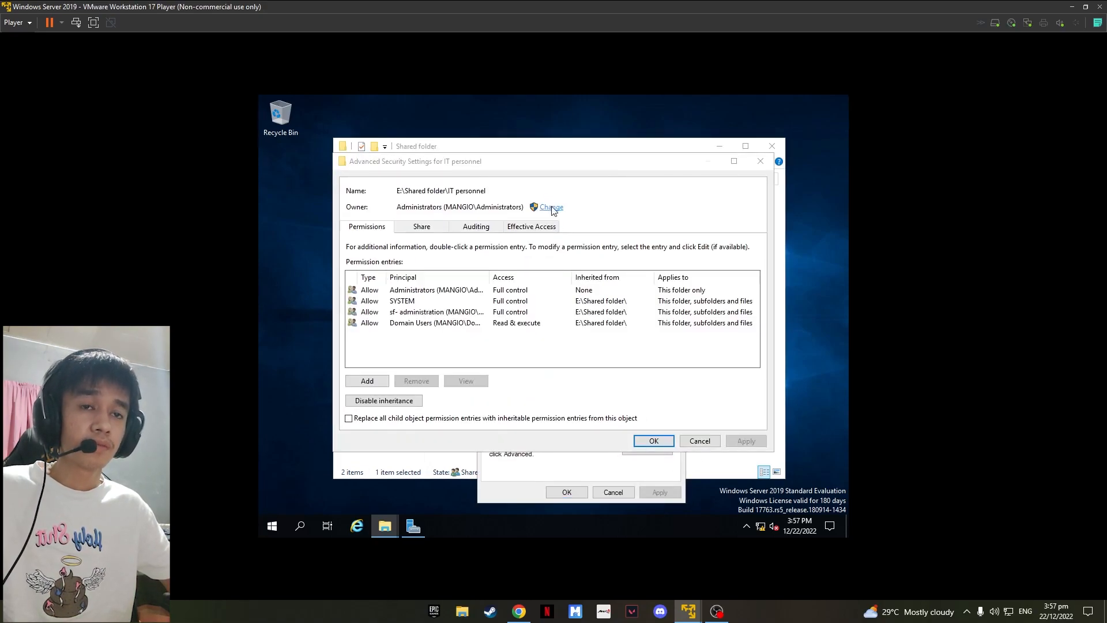
type("sf-a")
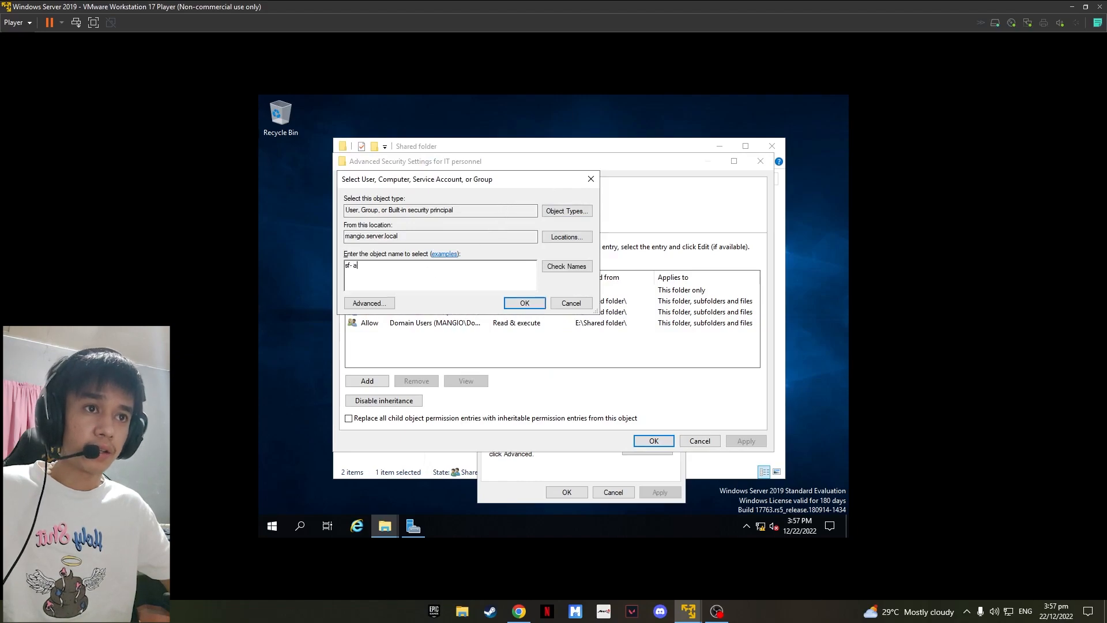
type("dministration")
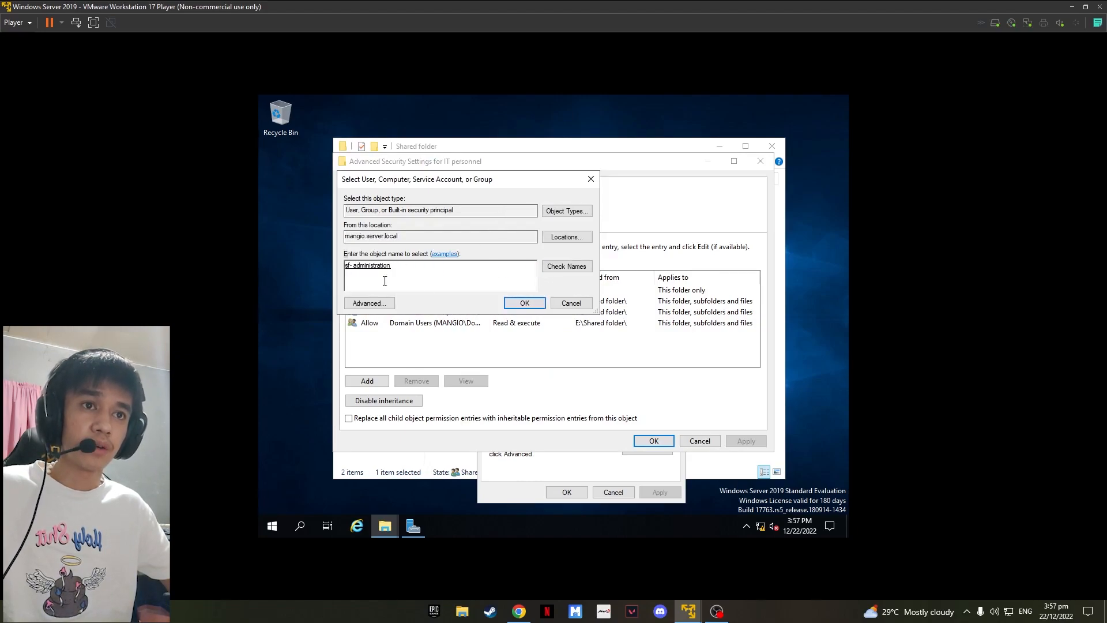
left_click(524, 303)
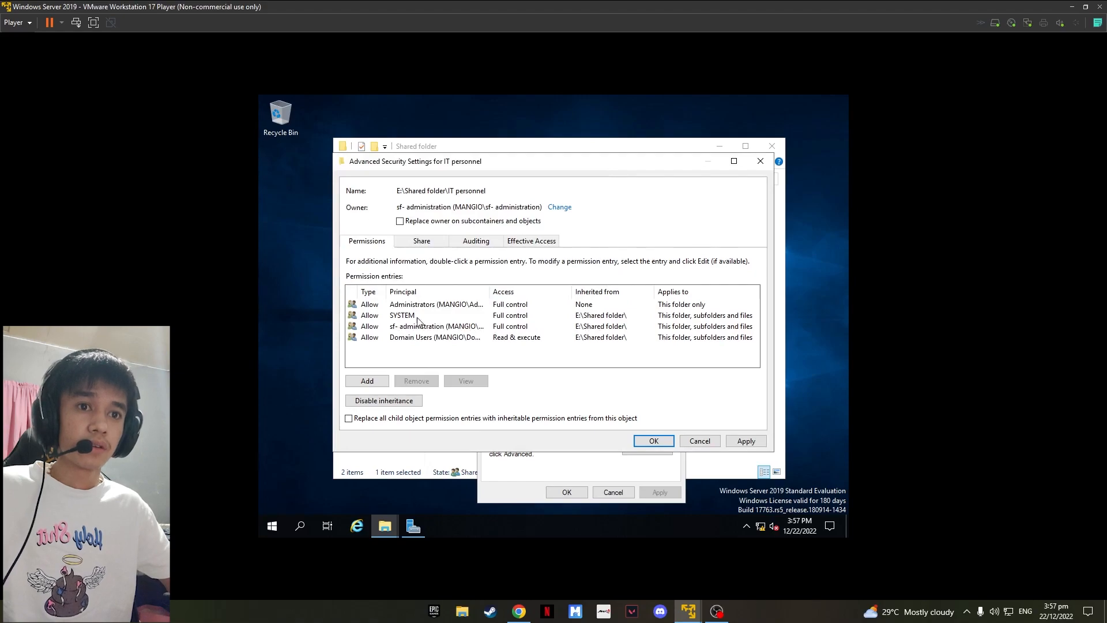
Step: Disable inheritance on IT personnel, converting inherited entries, and remove the Administrators and Domain Users entries
left_click(395, 401)
left_click(466, 290)
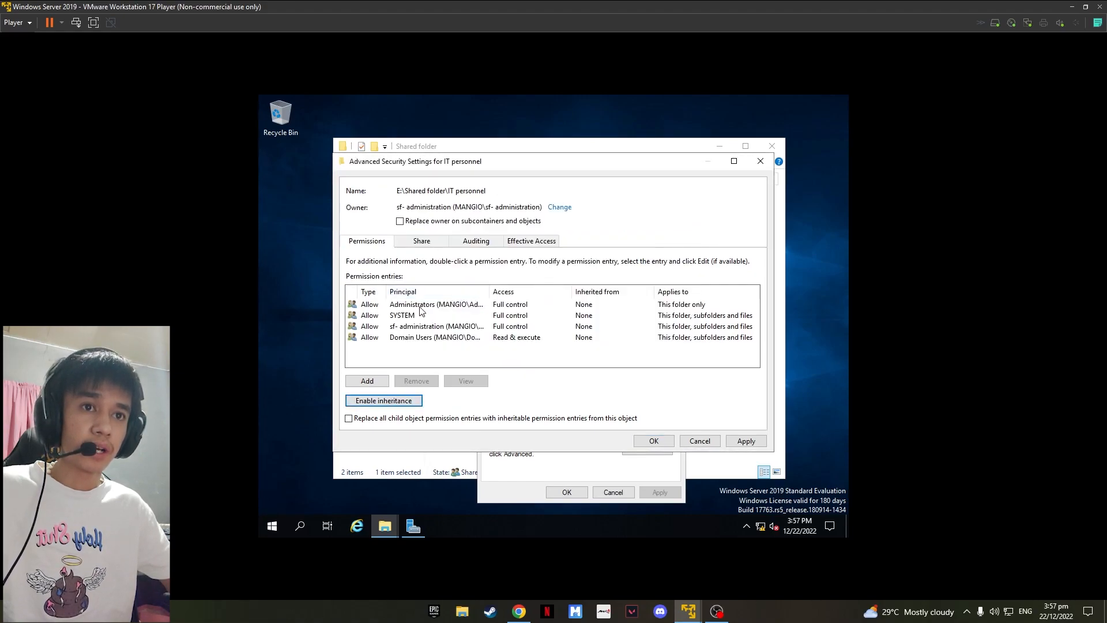
left_click(421, 306)
left_click(417, 382)
left_click(439, 328)
left_click(436, 381)
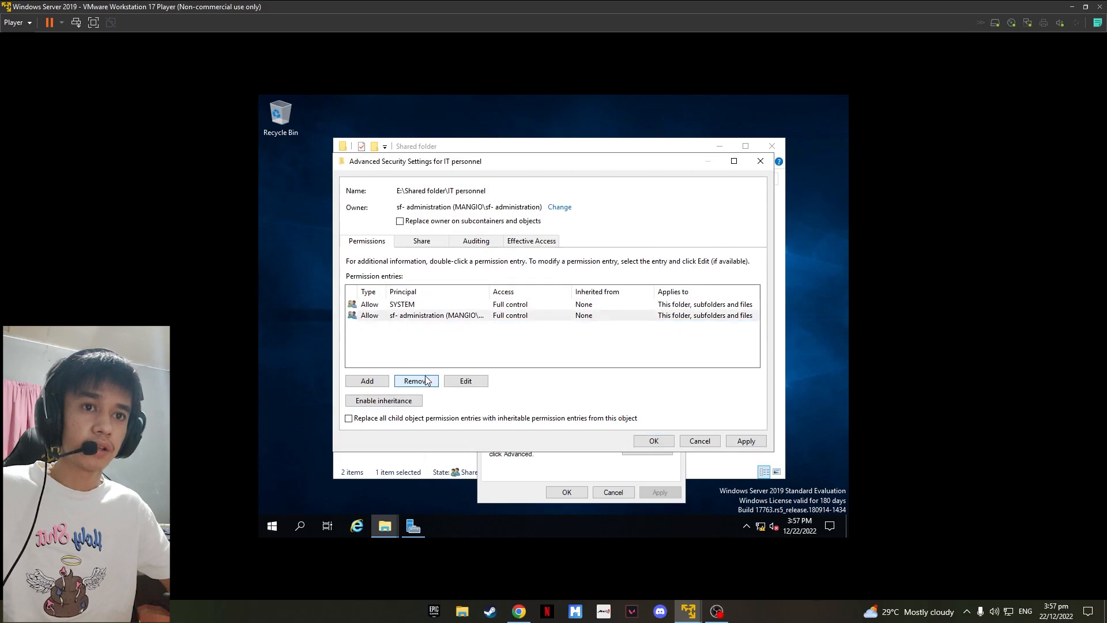
Step: Add a new permission entry on IT personnel for the sf- IT personnel group
left_click(378, 383)
left_click(379, 169)
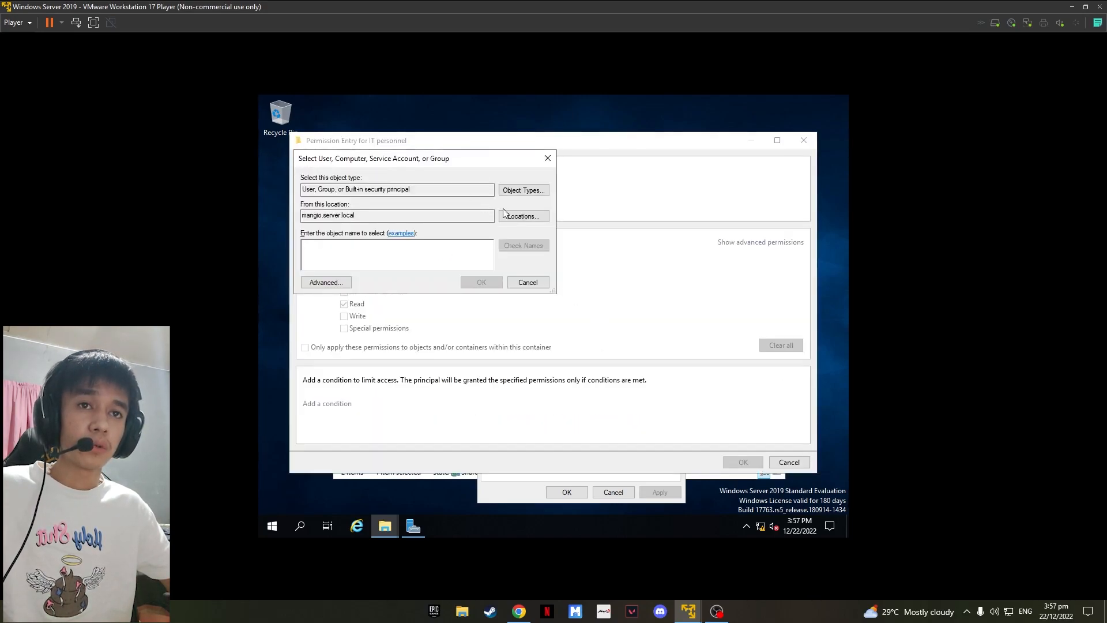
type("sf-it")
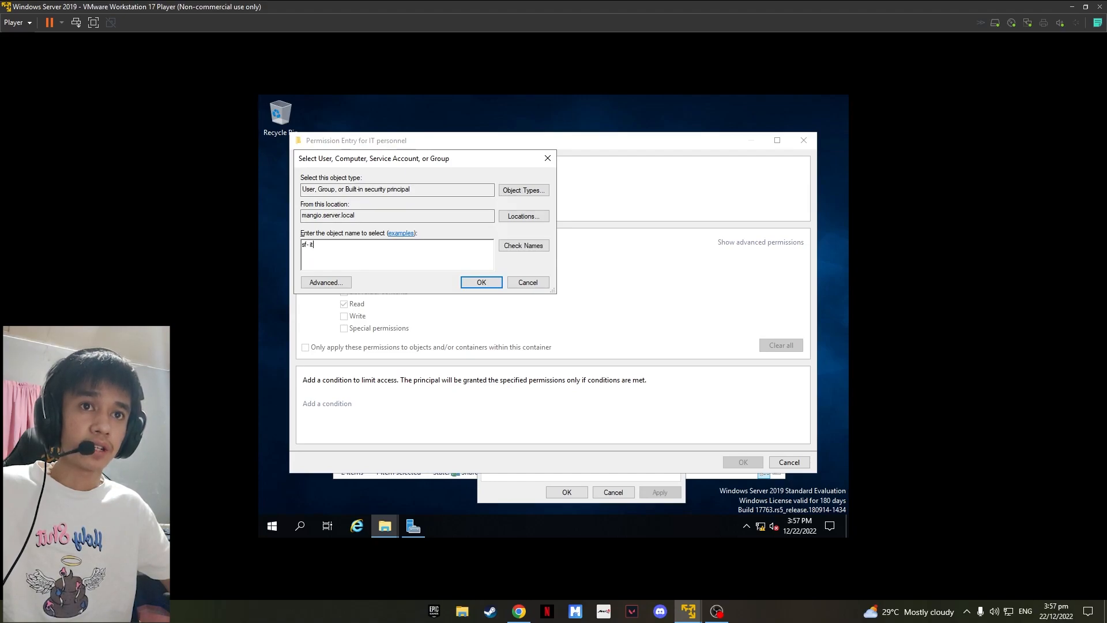
left_click(522, 246)
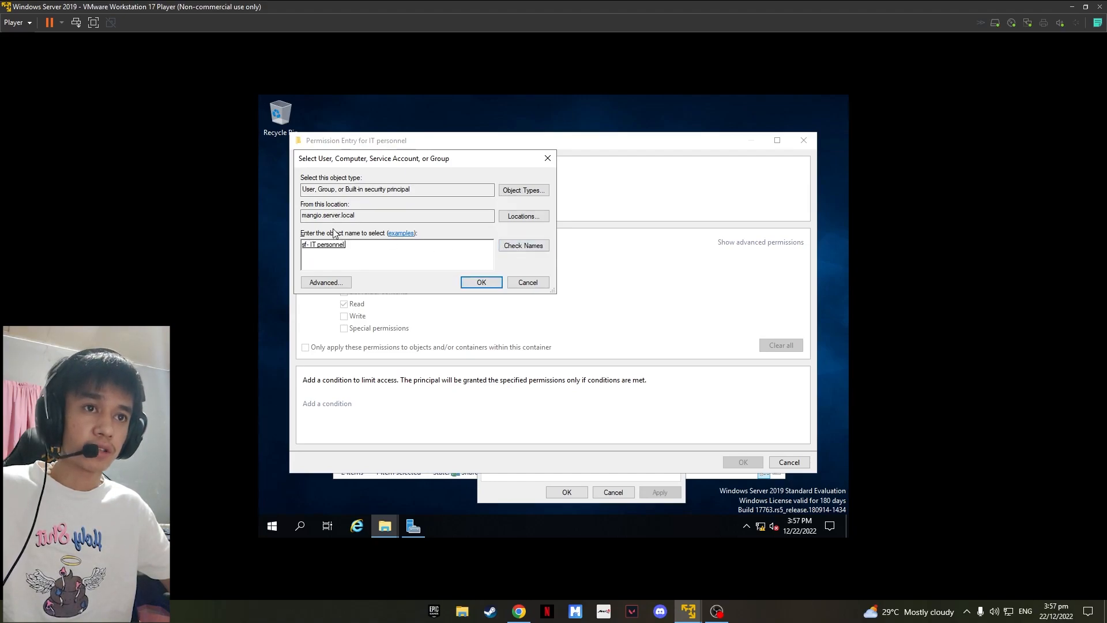
left_click(468, 283)
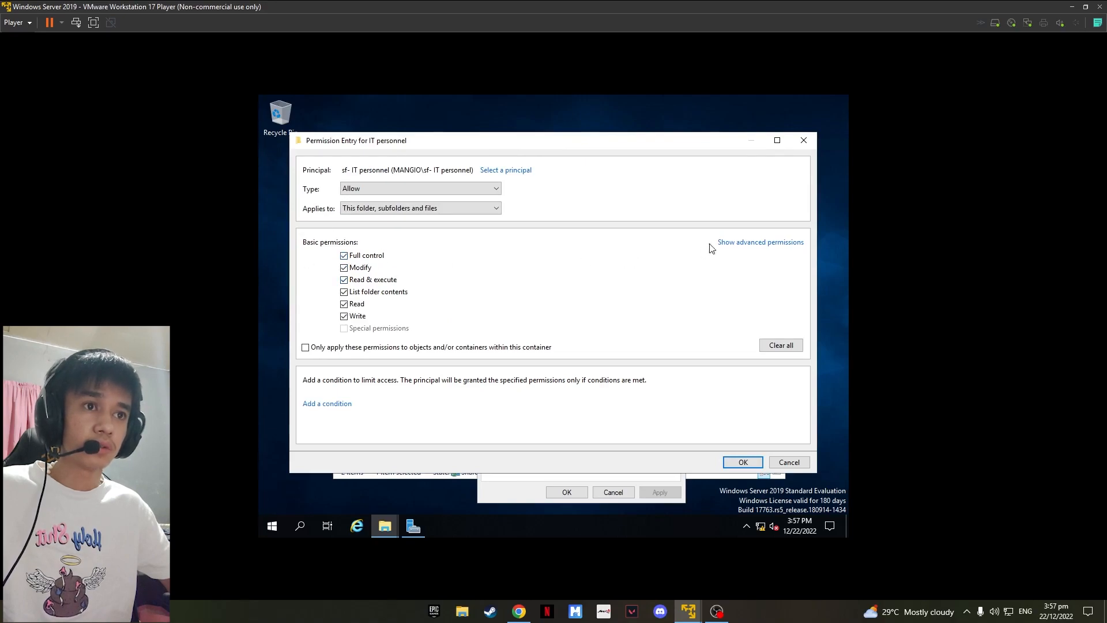
Step: Clear the Change permissions and Take ownership advanced permissions for sf- IT personnel and confirm the entry
left_click(744, 242)
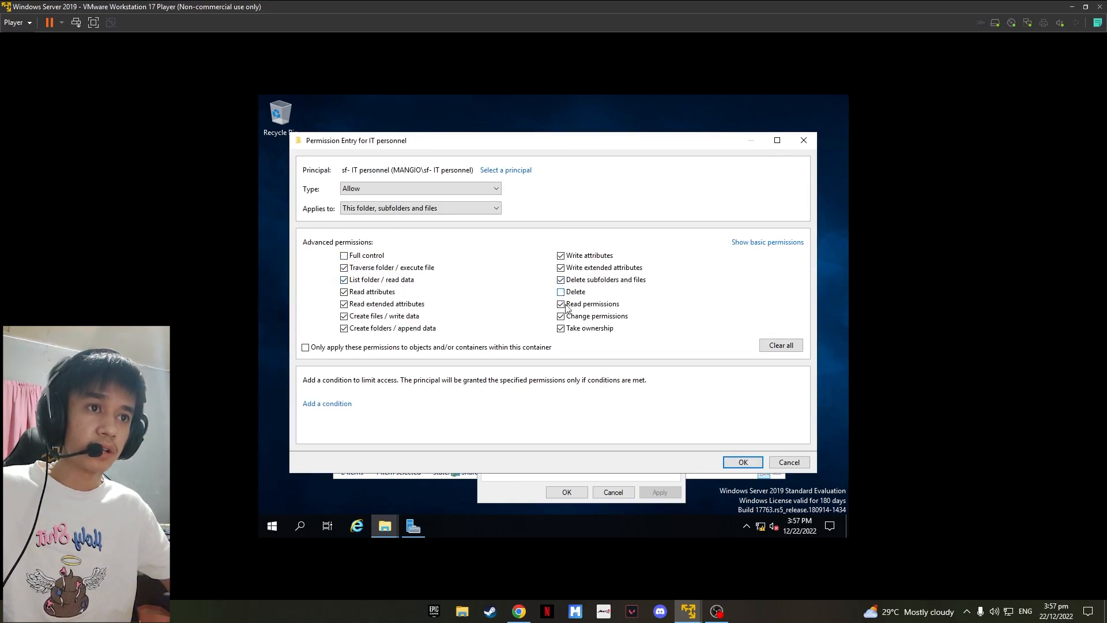
left_click(561, 316)
left_click(561, 328)
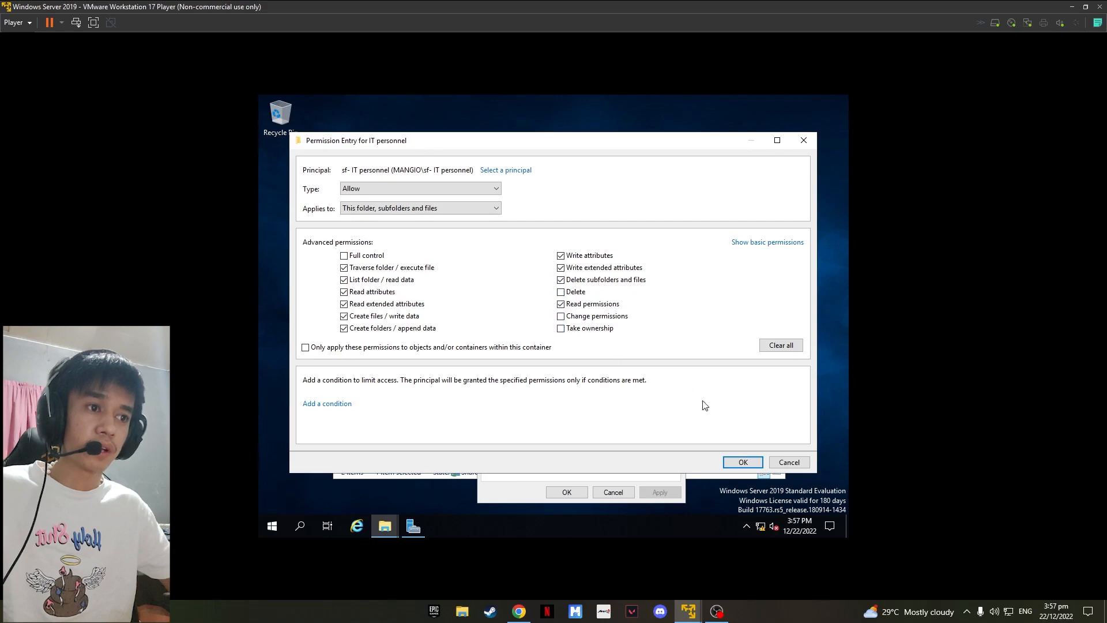
left_click(743, 462)
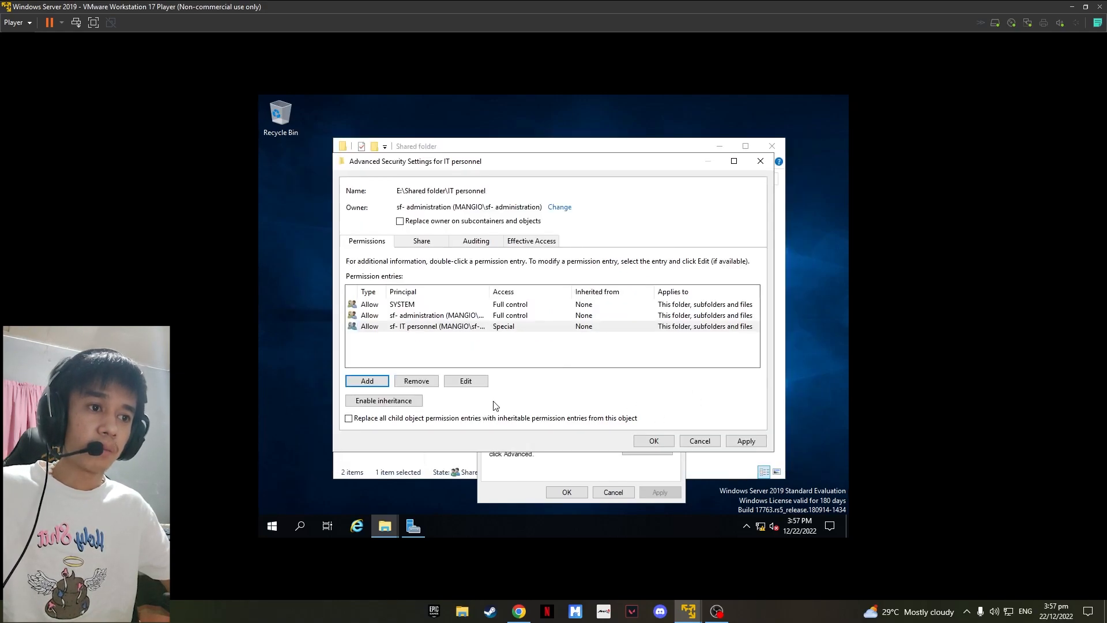
Step: Apply the IT personnel security settings and close its properties
left_click(745, 441)
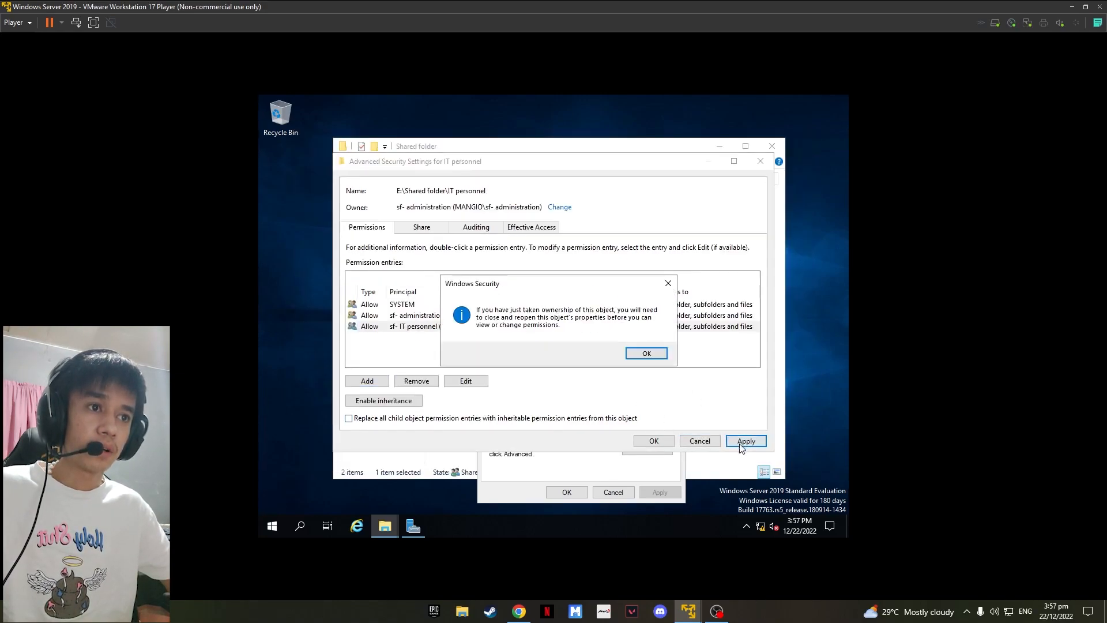
left_click(646, 355)
left_click(652, 441)
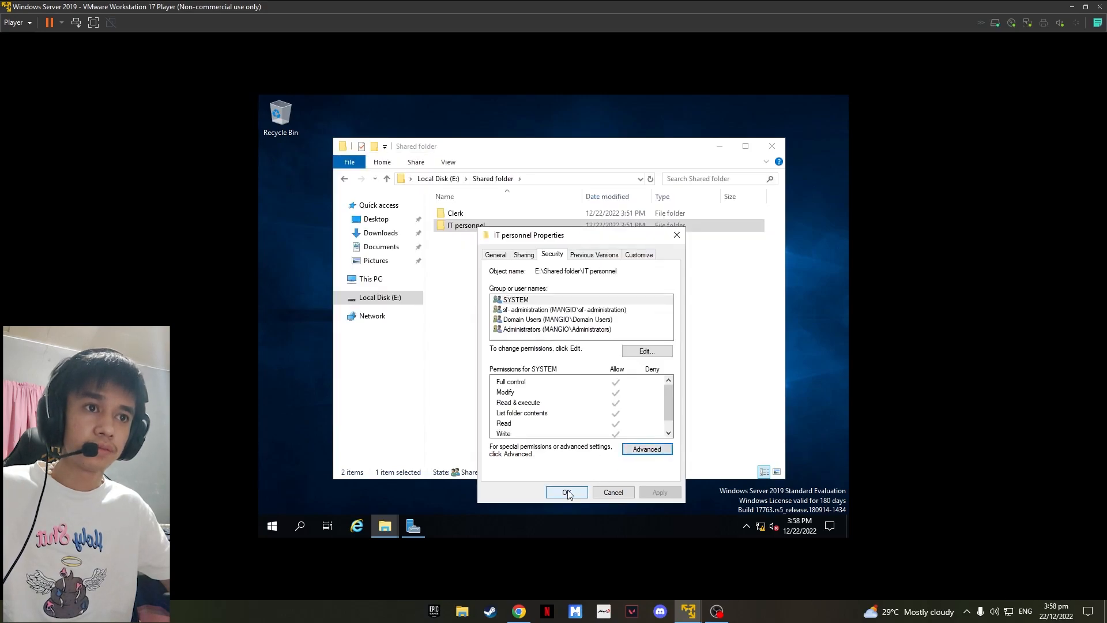
left_click(567, 492)
Step: Close the Shared folder window
right_click(501, 313)
left_click(577, 351)
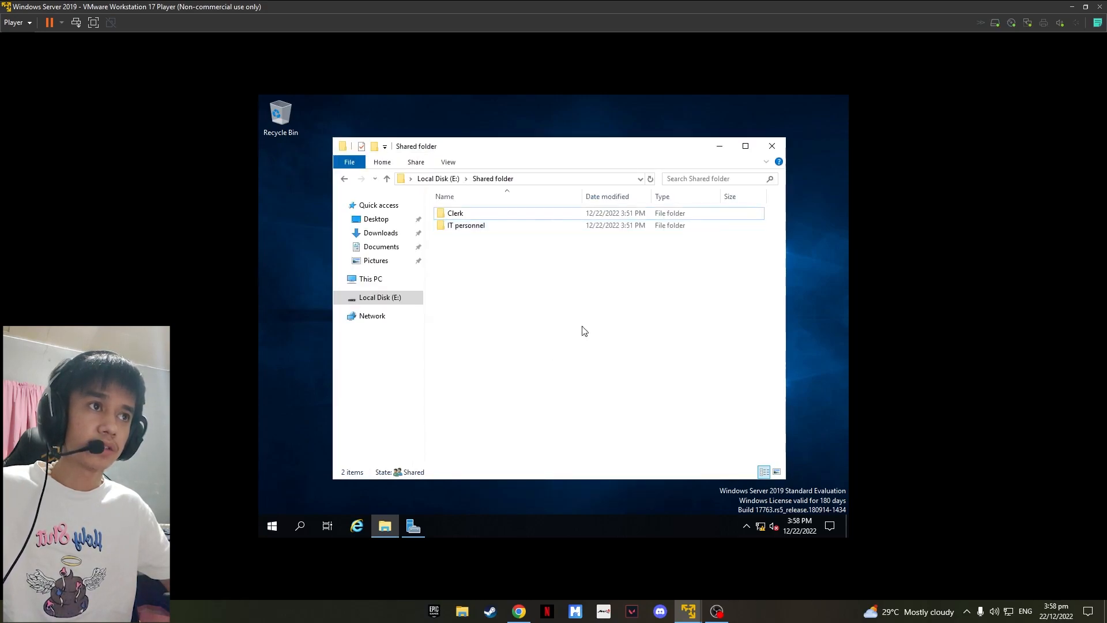
left_click(772, 147)
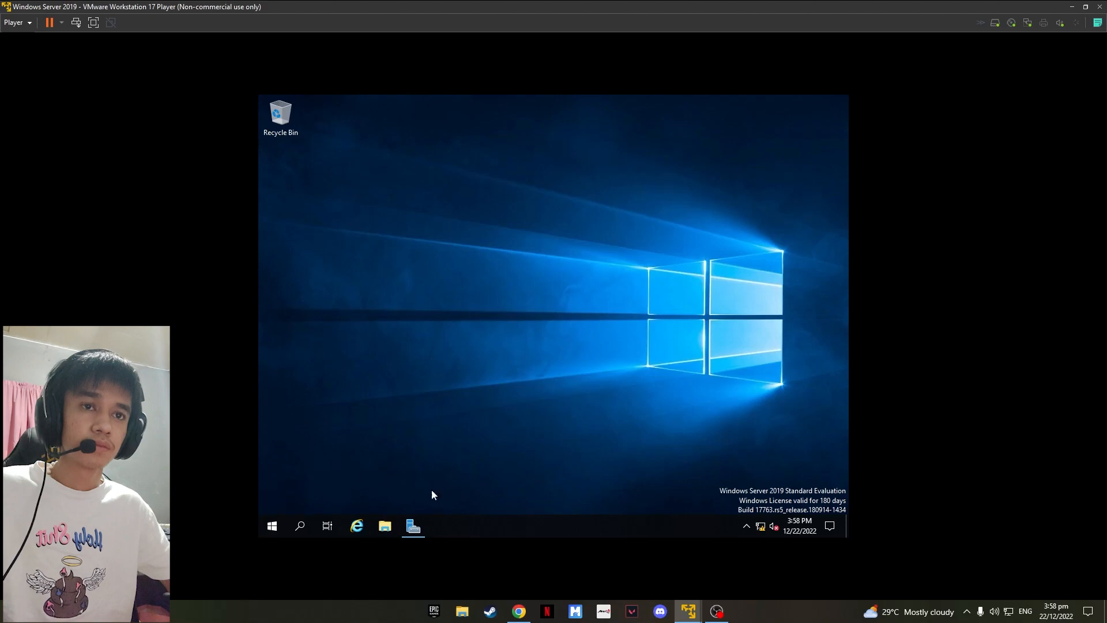
Step: Open Server Manager, maximize it, and launch Group Policy Management
left_click(414, 525)
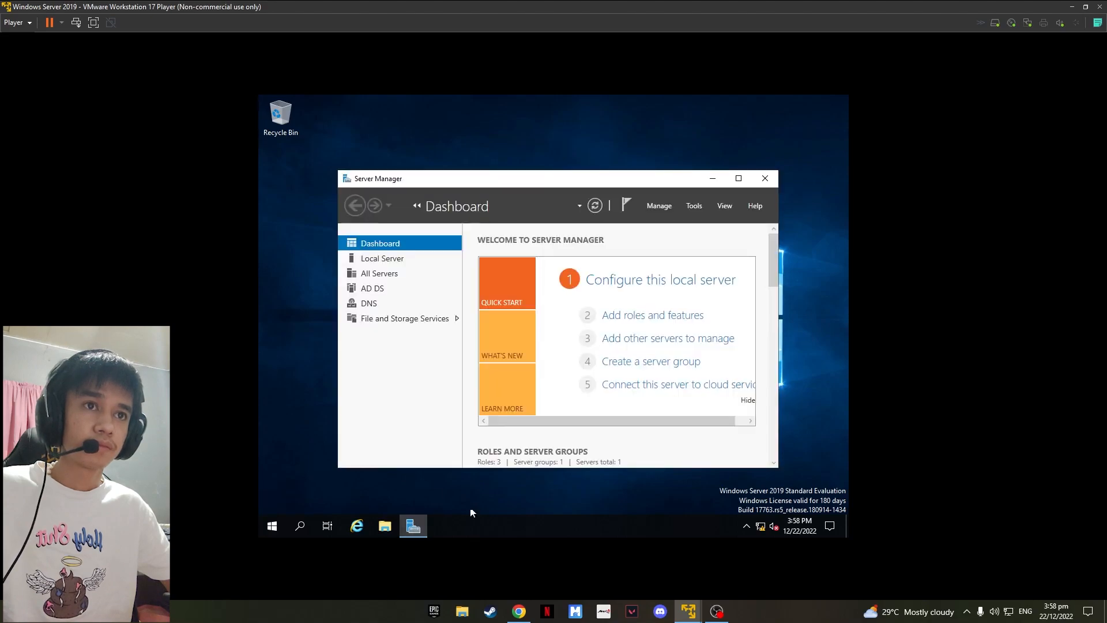
double_click(571, 180)
left_click(765, 127)
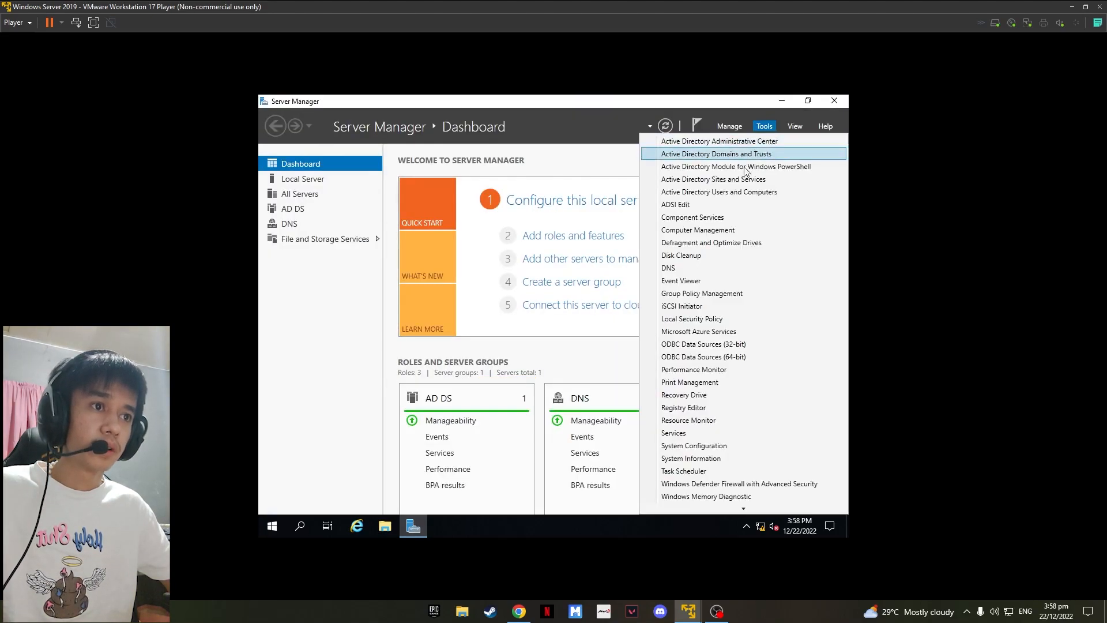
left_click(709, 293)
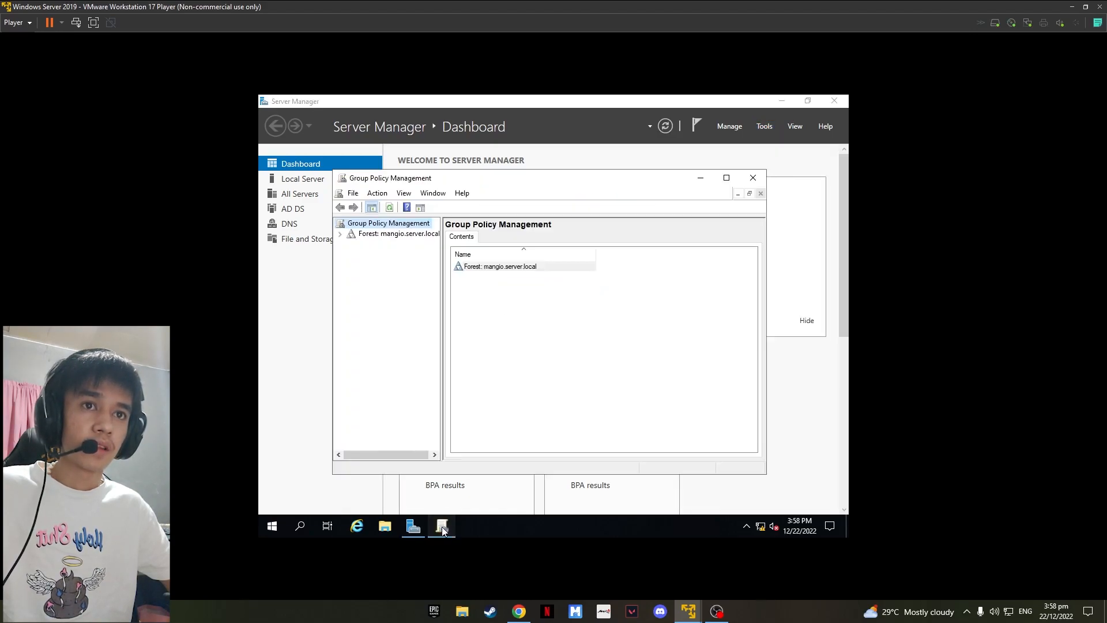
Step: Create a new GPO named mapped-drives in the mangio.server.local domain's Group Policy Objects container
double_click(371, 234)
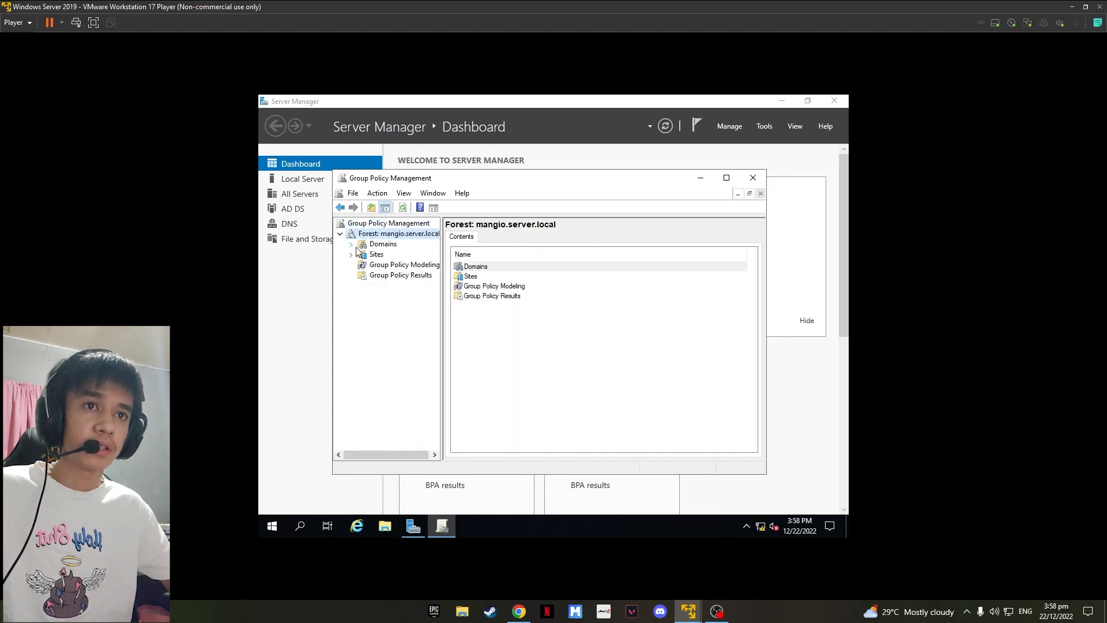
left_click(351, 244)
double_click(398, 254)
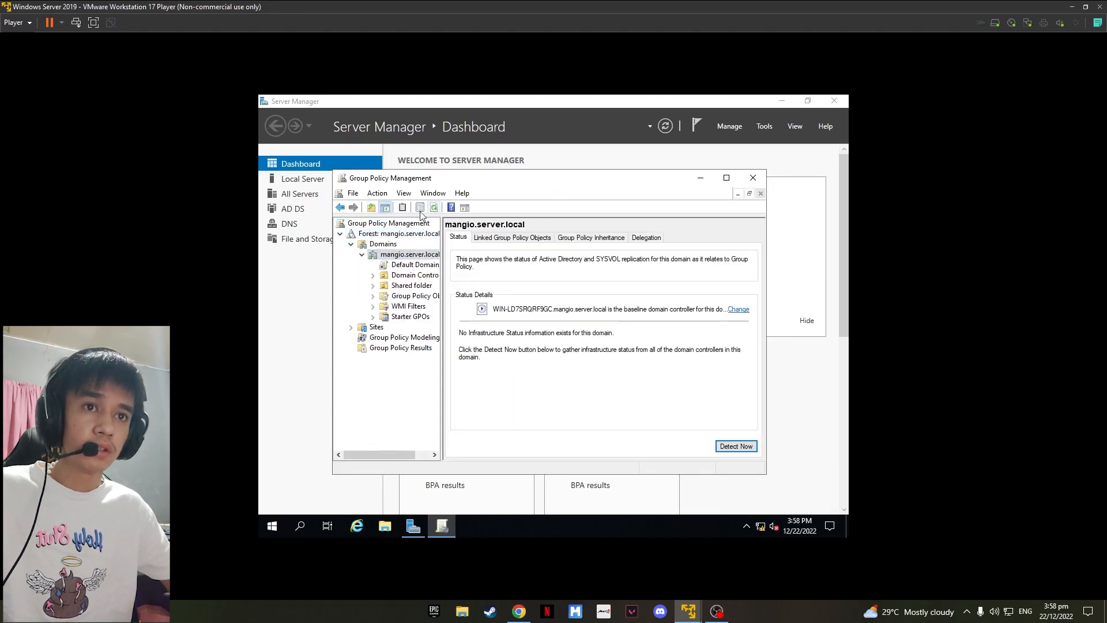
left_click(372, 296)
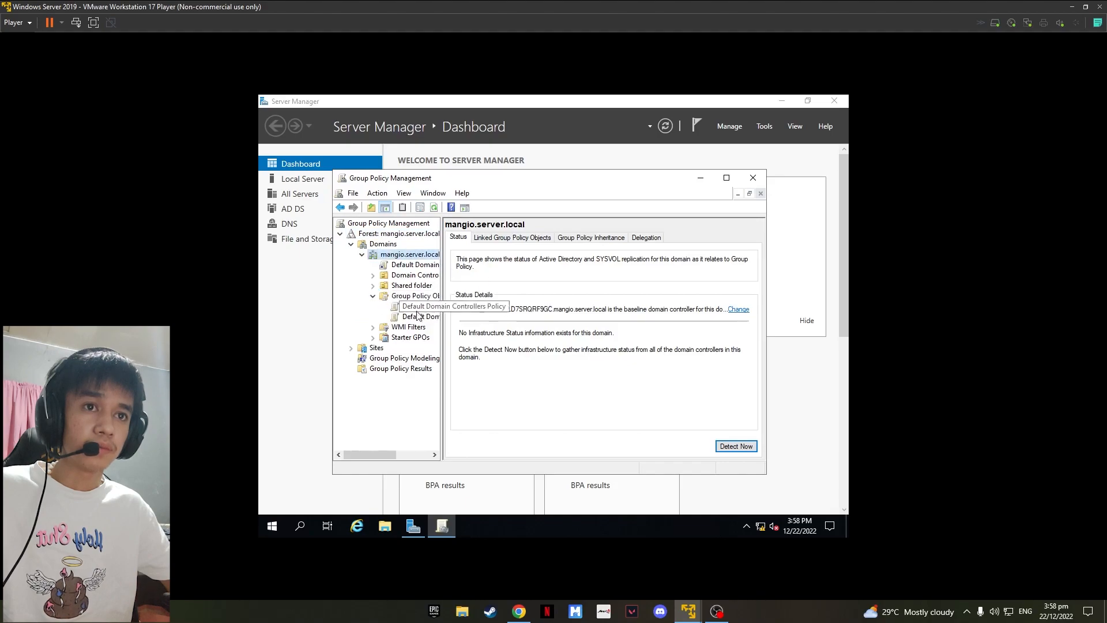
left_click(410, 296)
right_click(474, 292)
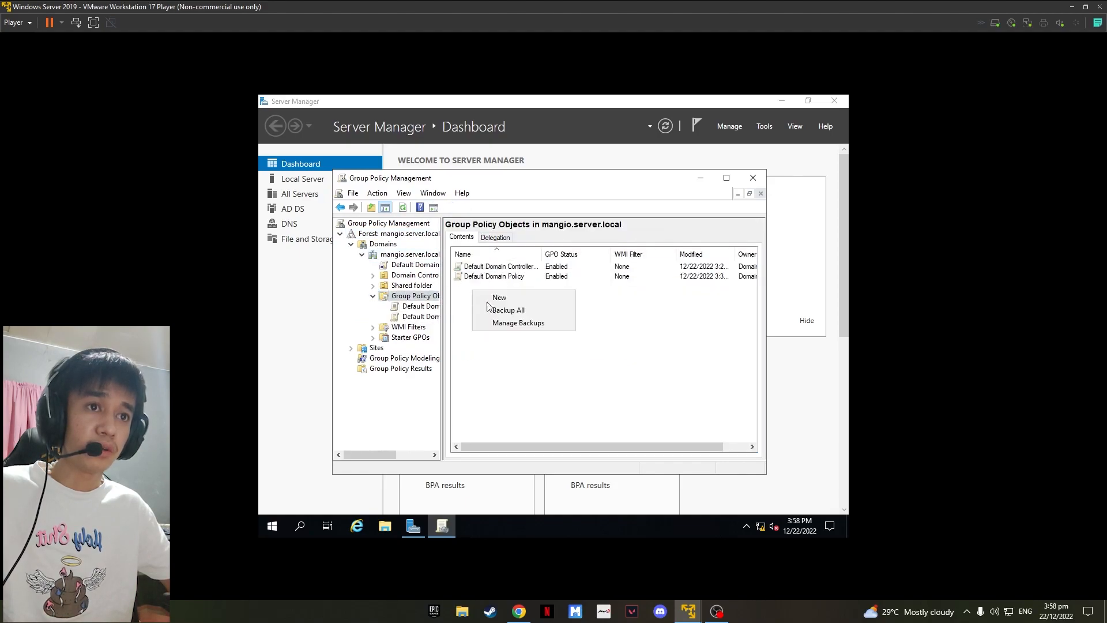
left_click(501, 299)
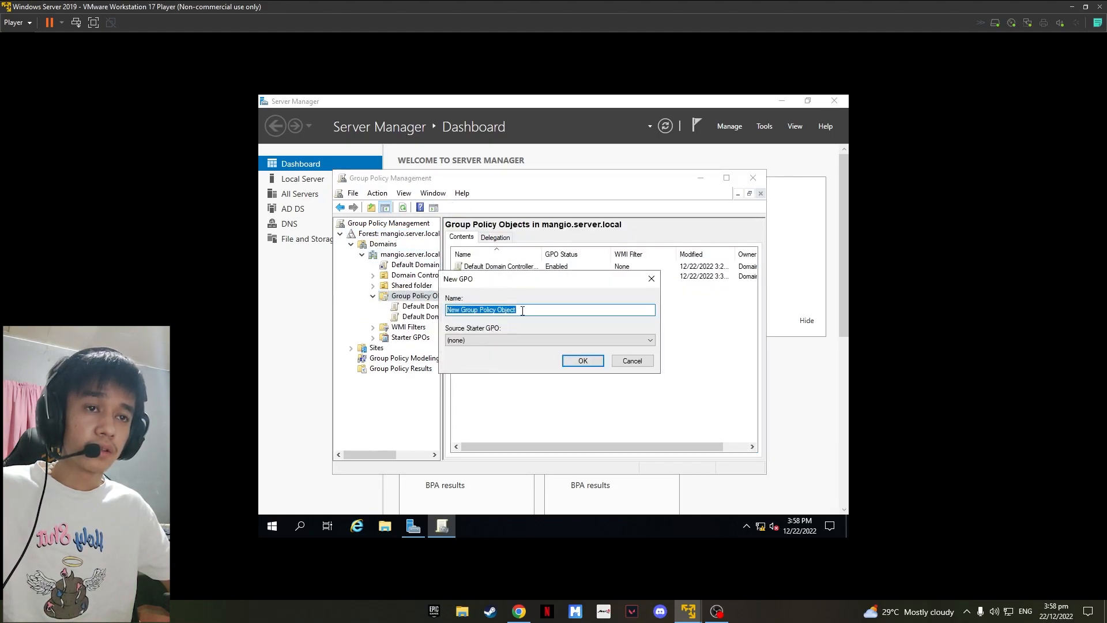
type("mapped")
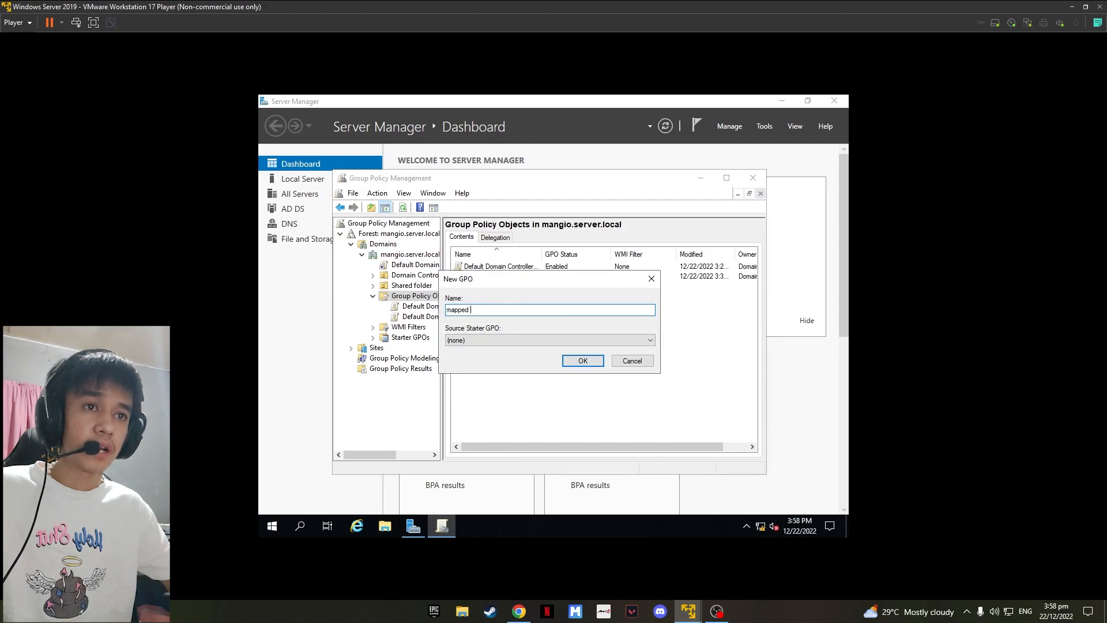
type("-drives")
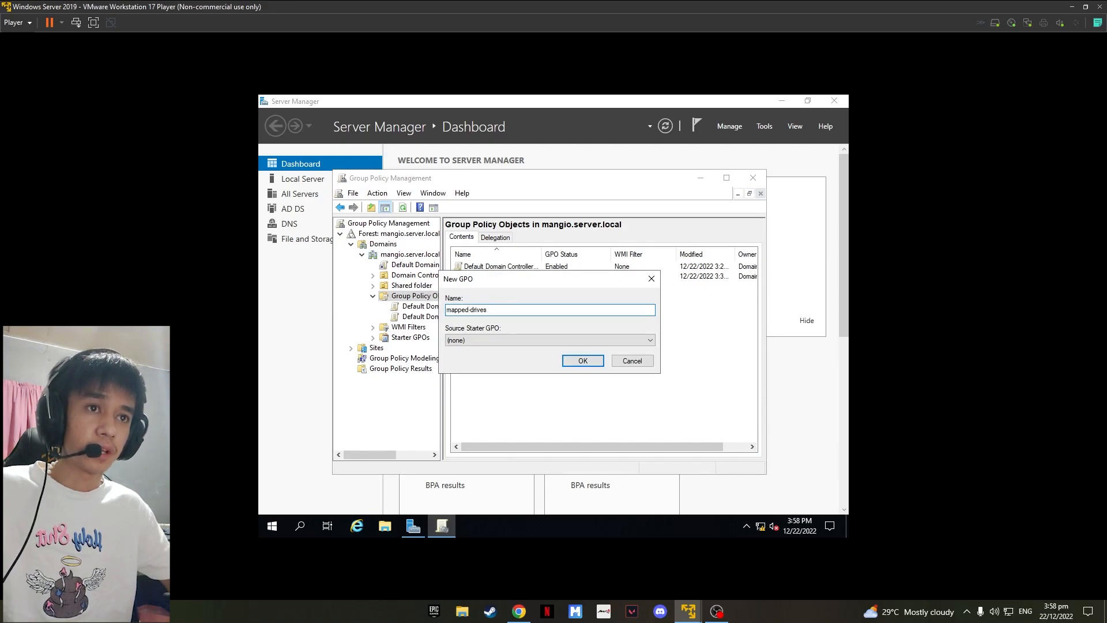
key("Return")
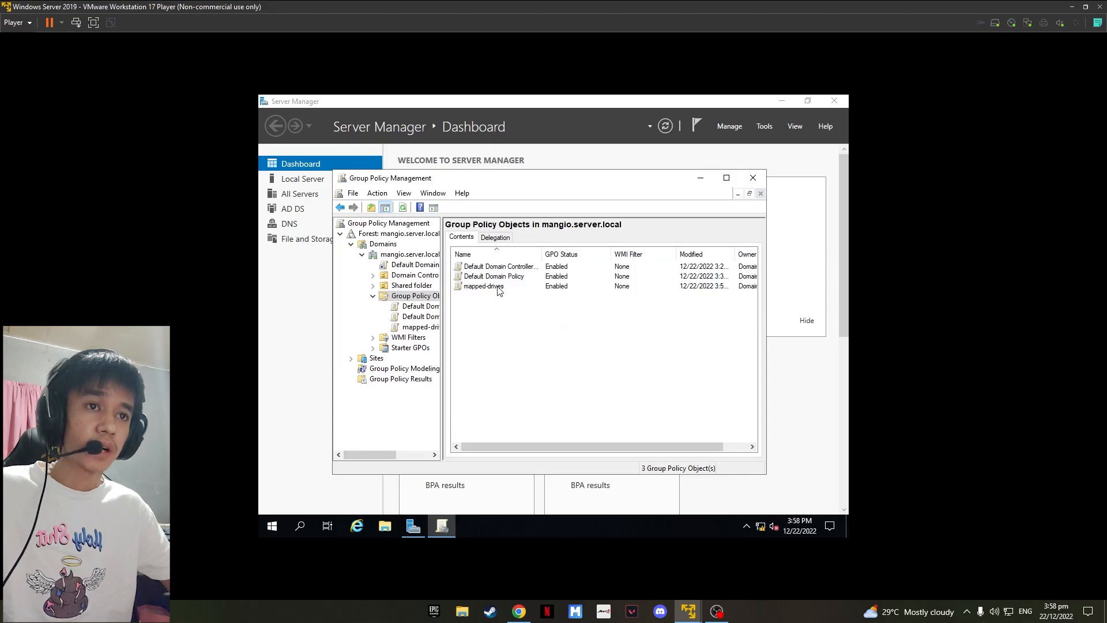
right_click(498, 286)
left_click(482, 296)
right_click(480, 286)
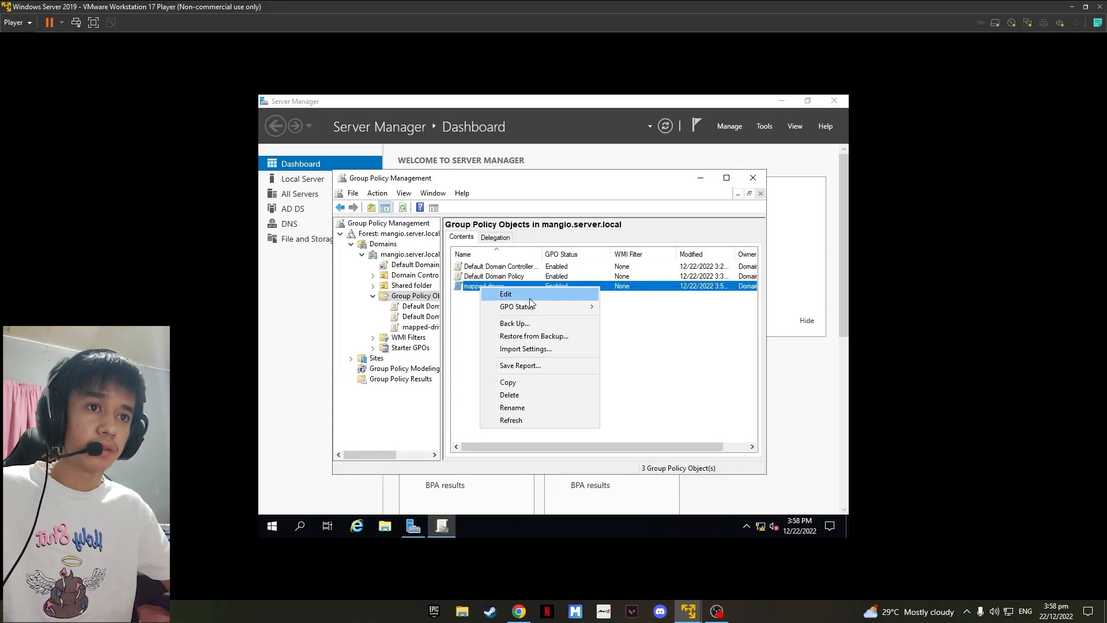
left_click(476, 335)
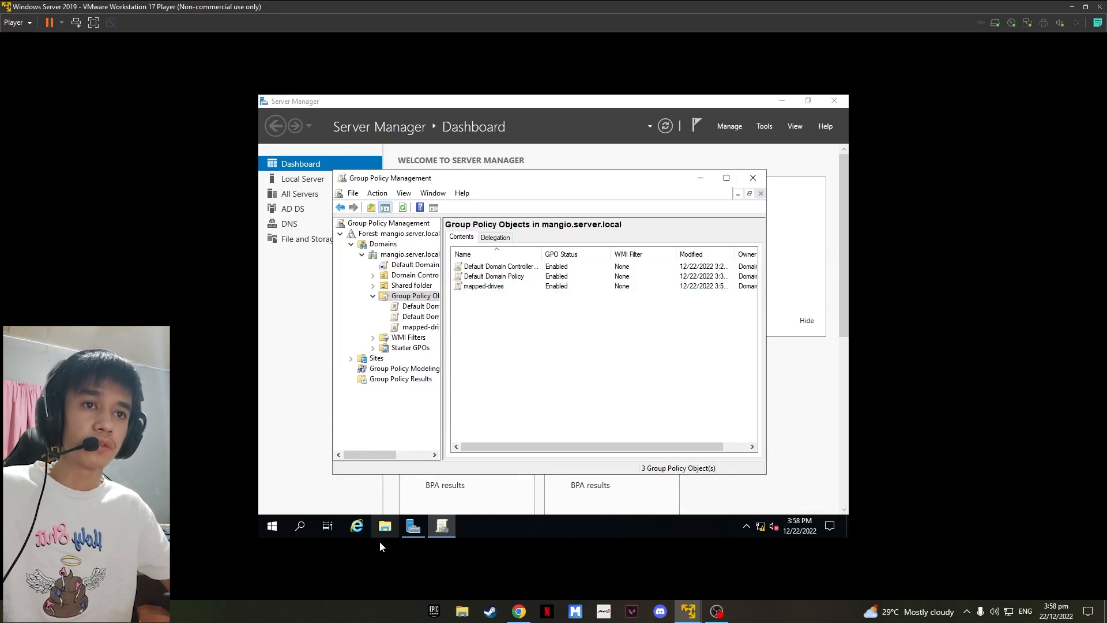
Step: Copy the network path of Shared folder on Local Disk (E:) from its sharing properties
left_click(385, 527)
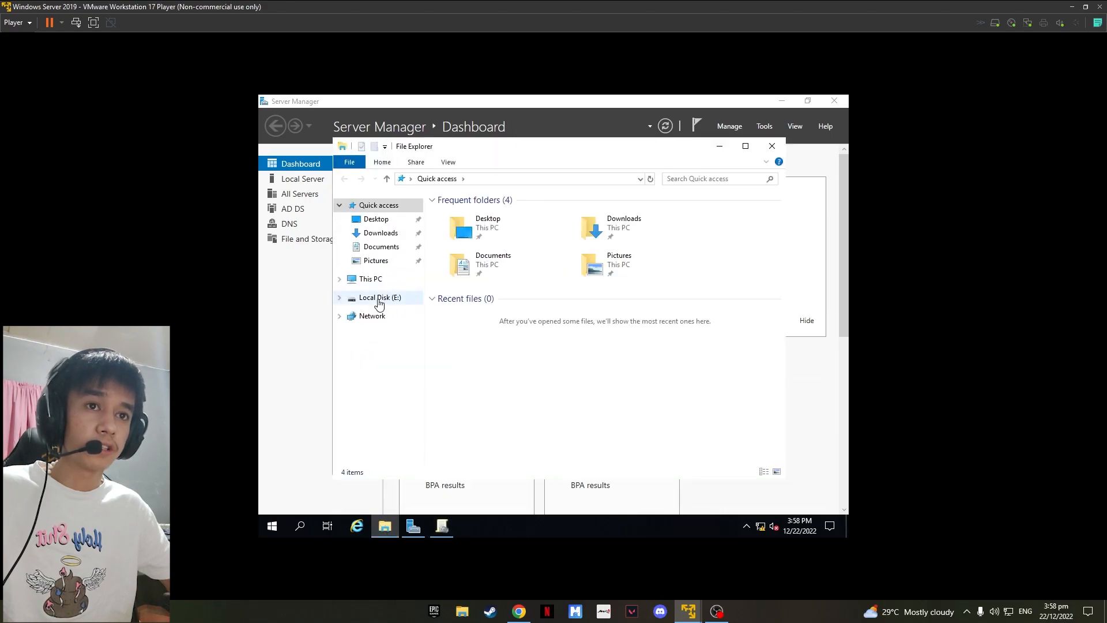
left_click(376, 298)
left_click(465, 217)
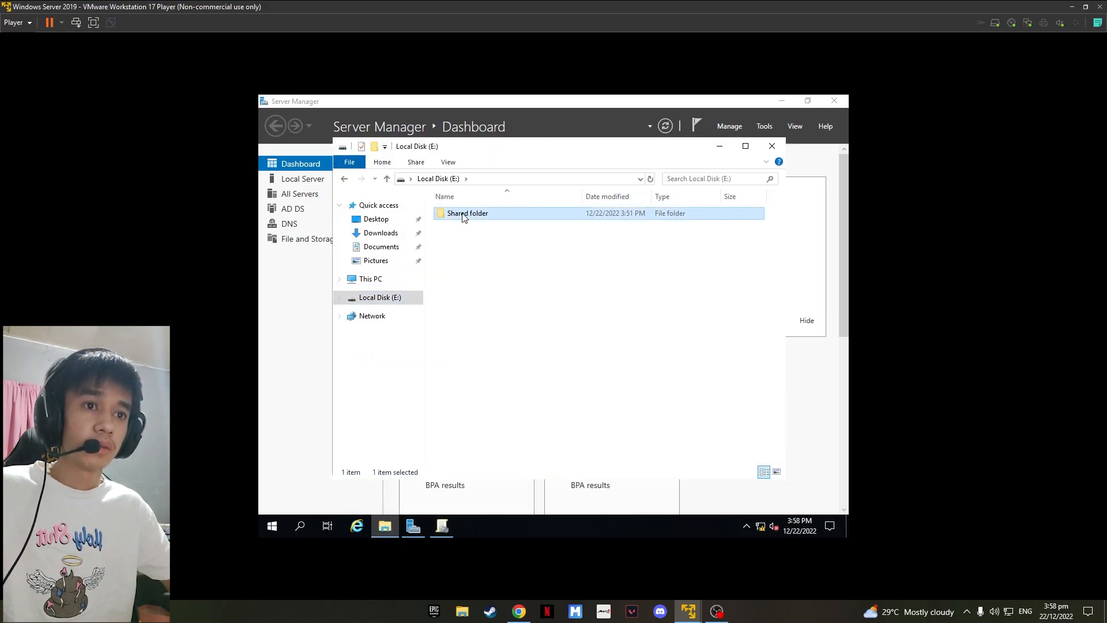
right_click(464, 213)
left_click(536, 406)
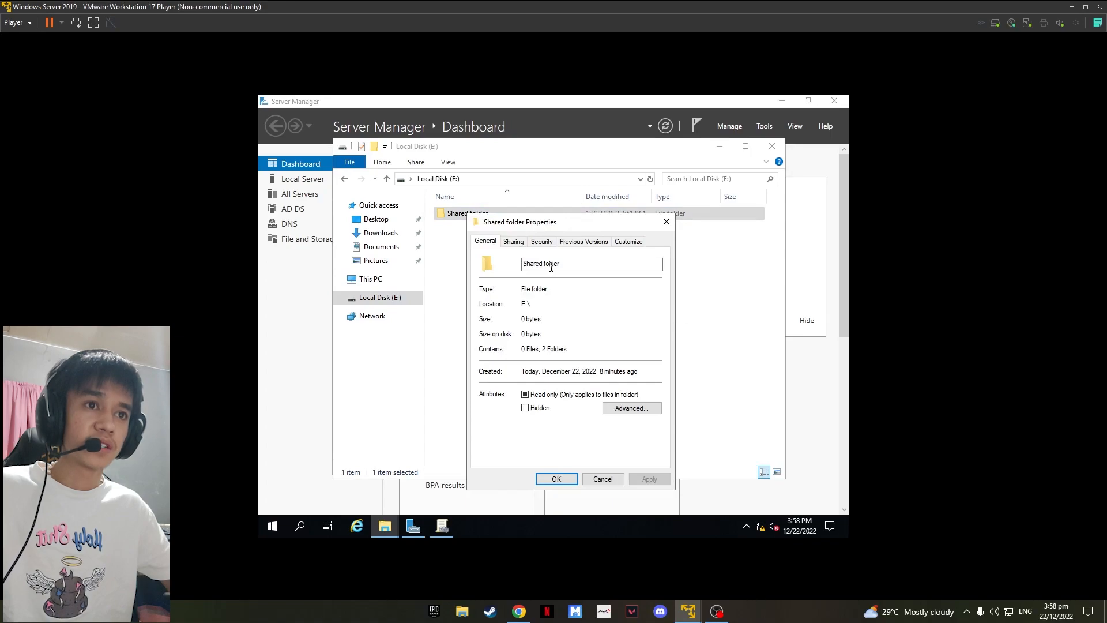
left_click(514, 242)
left_click_drag(591, 305, 481, 303)
key("ctrl+c")
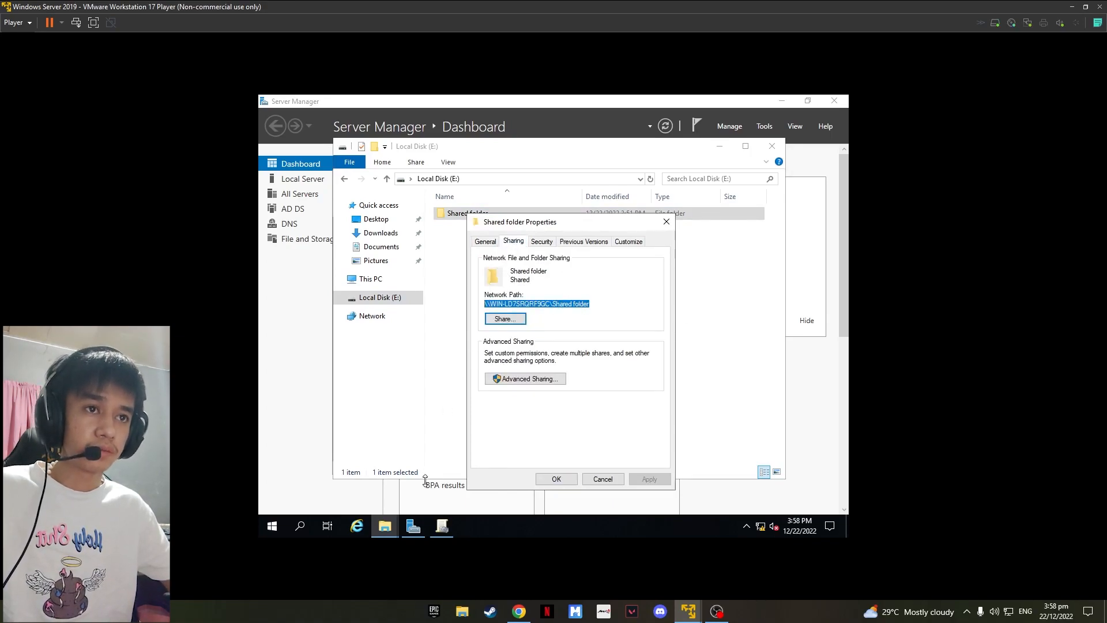
Step: Open the mapped-drives GPO for editing
left_click(442, 526)
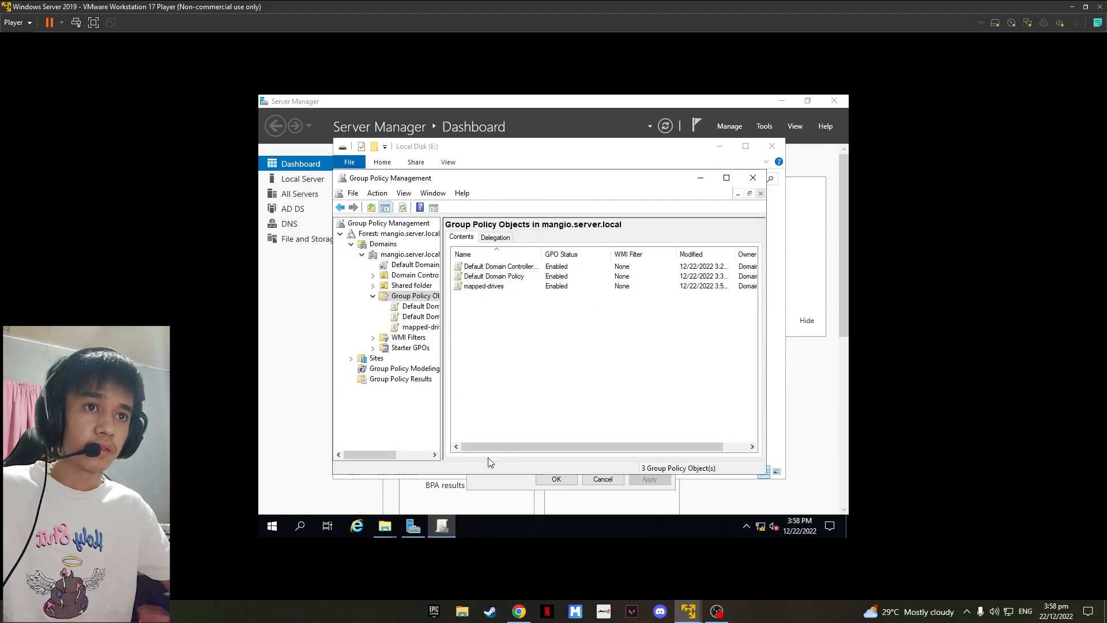
left_click(482, 288)
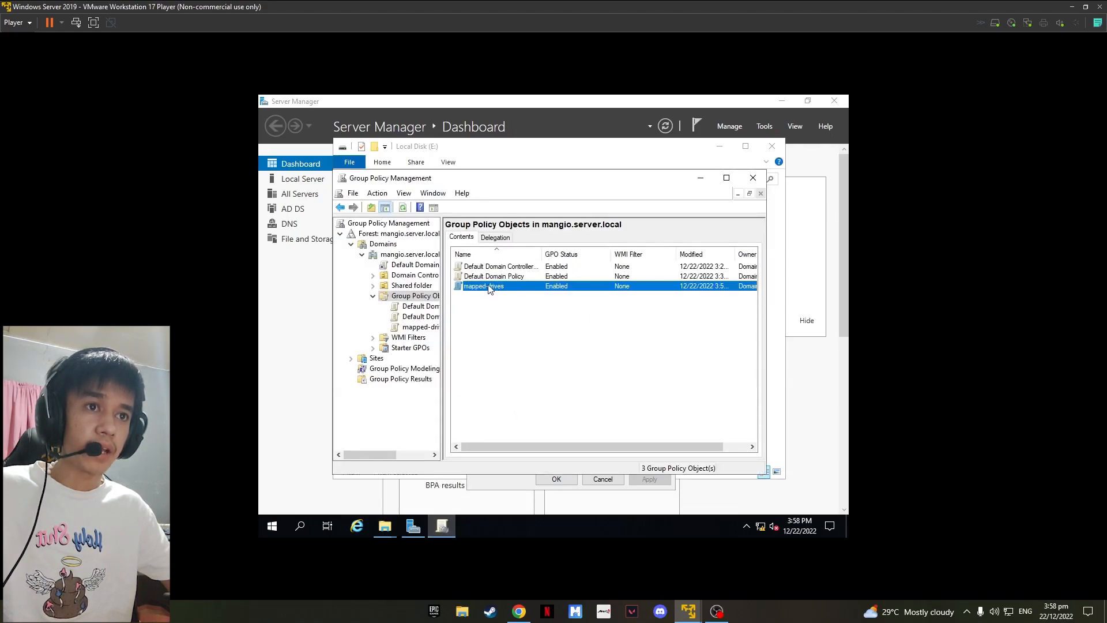
right_click(489, 289)
left_click(569, 296)
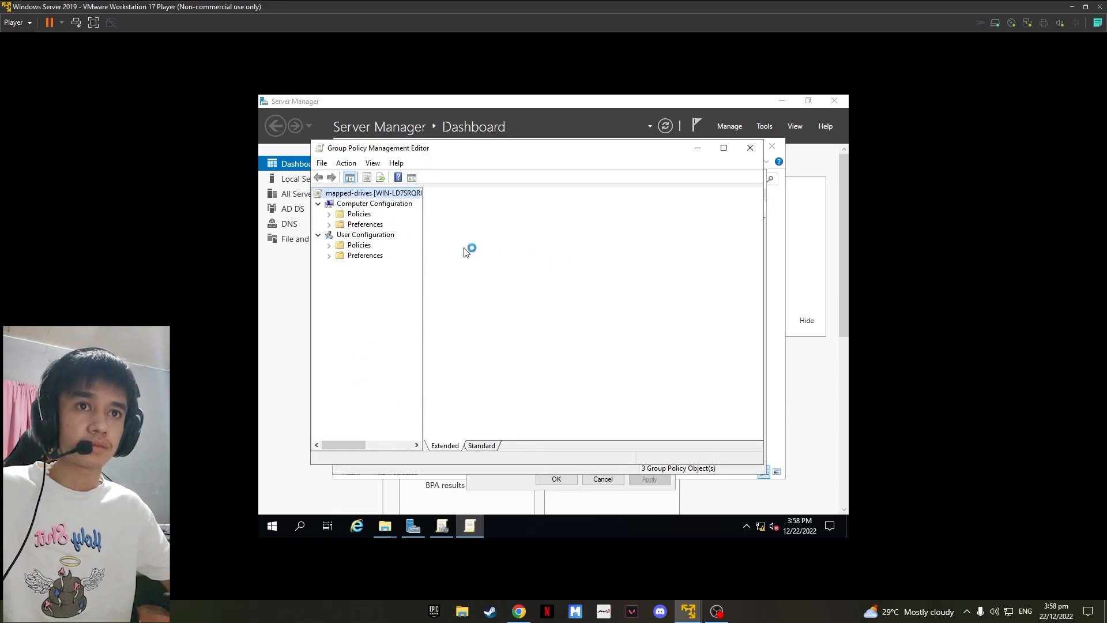
Step: Create a new mapped drive under User Configuration > Preferences > Windows Settings > Drive Maps
left_click(345, 257)
left_click(329, 256)
left_click(340, 266)
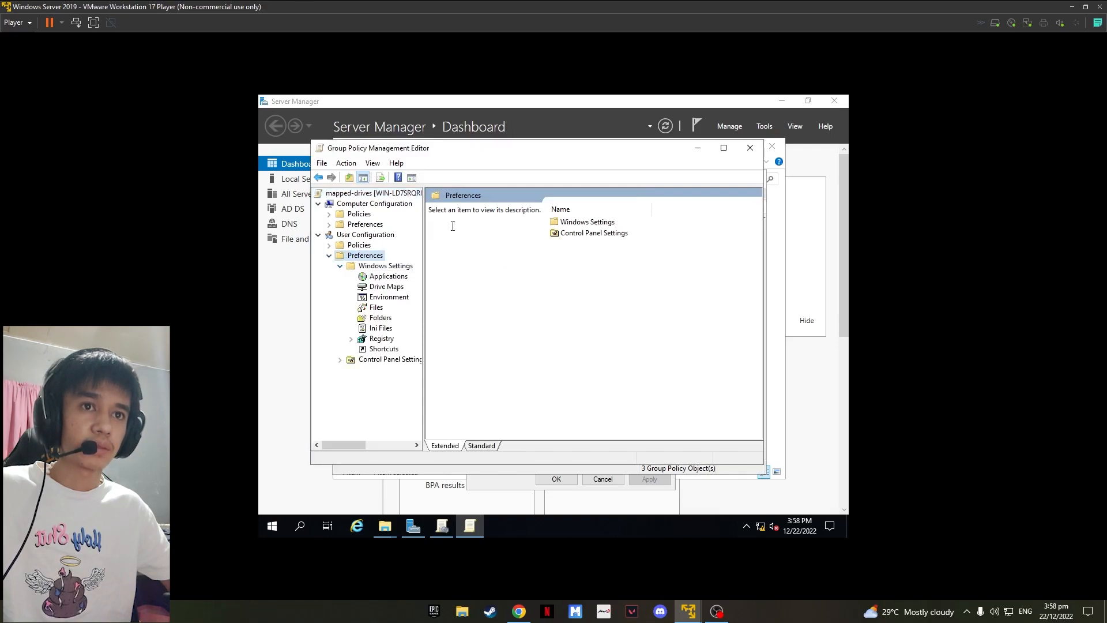
left_click(376, 286)
right_click(389, 287)
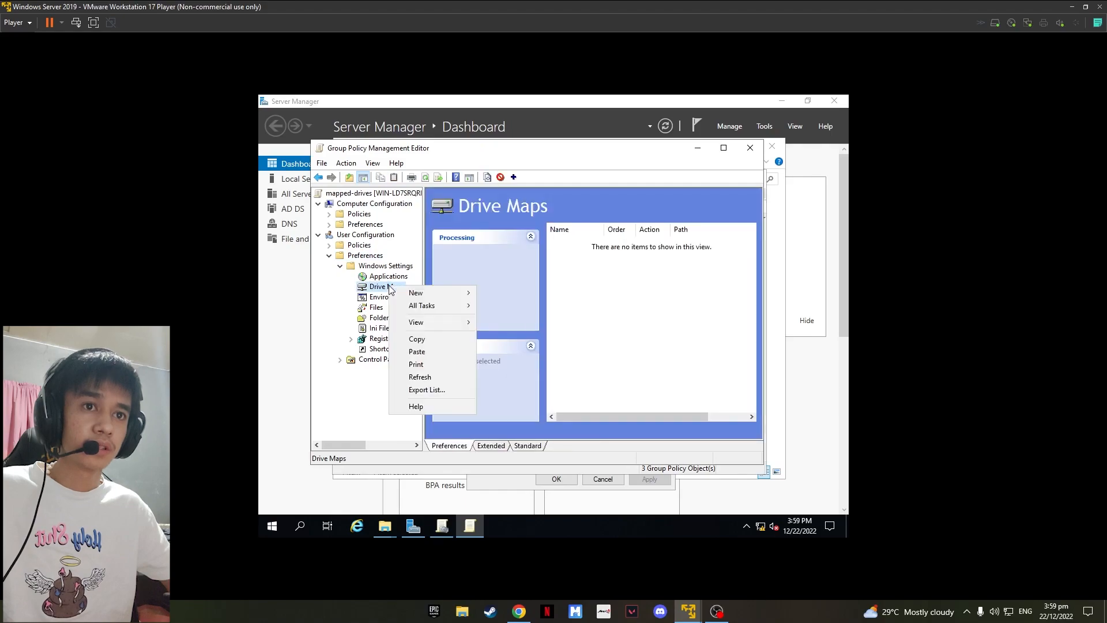
mouse_move(416, 293)
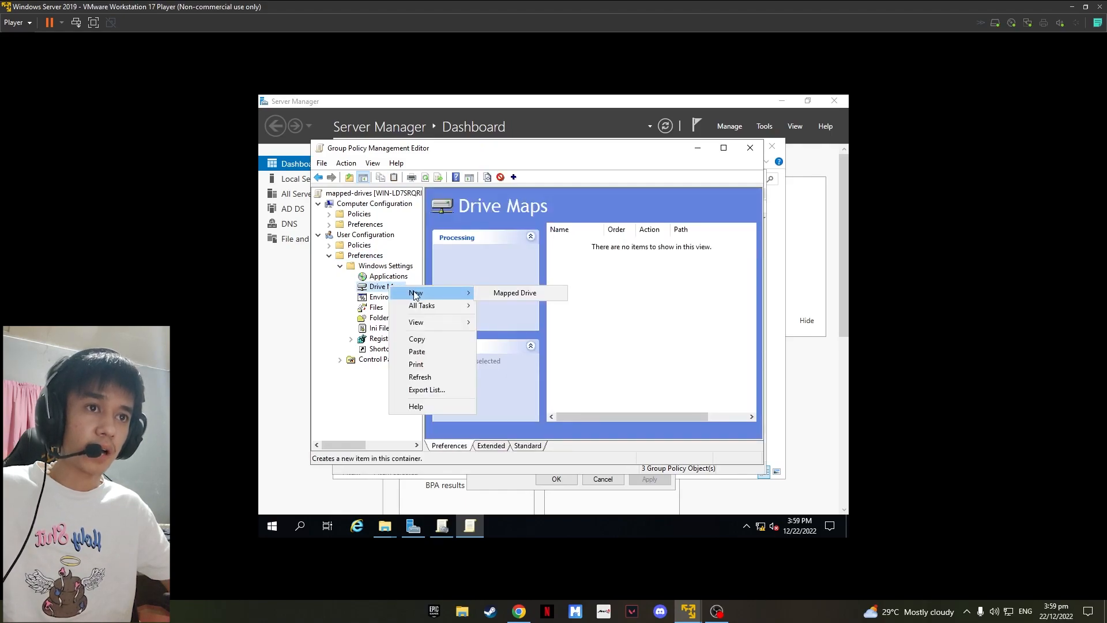
left_click(503, 296)
Step: Paste the shared folder's network path as the location and label the drive Mangio
left_click(527, 241)
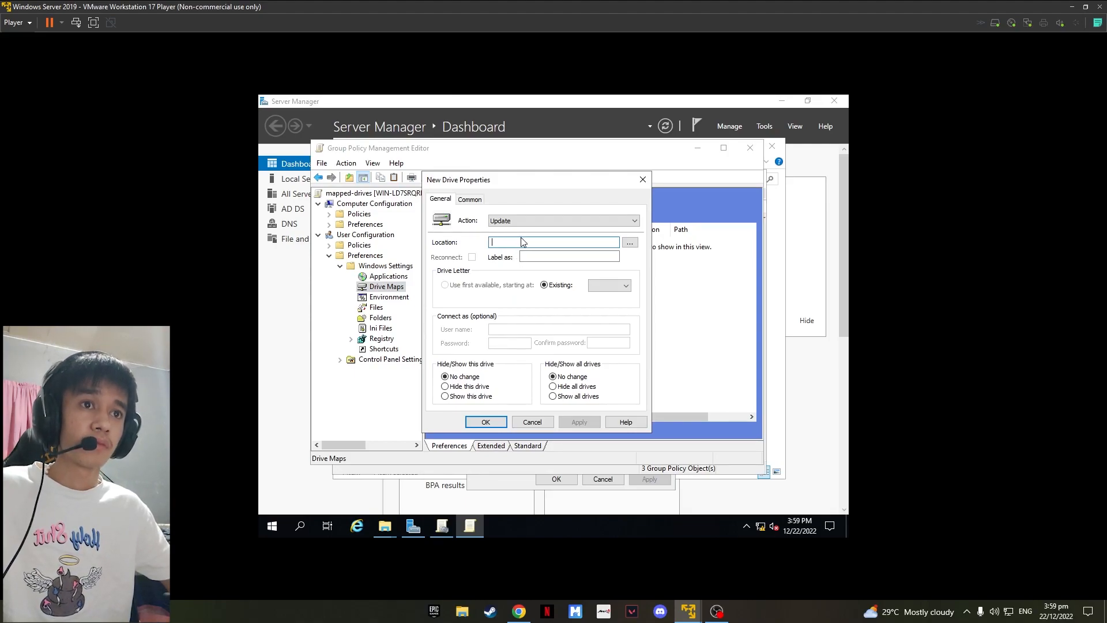
key("ctrl+v")
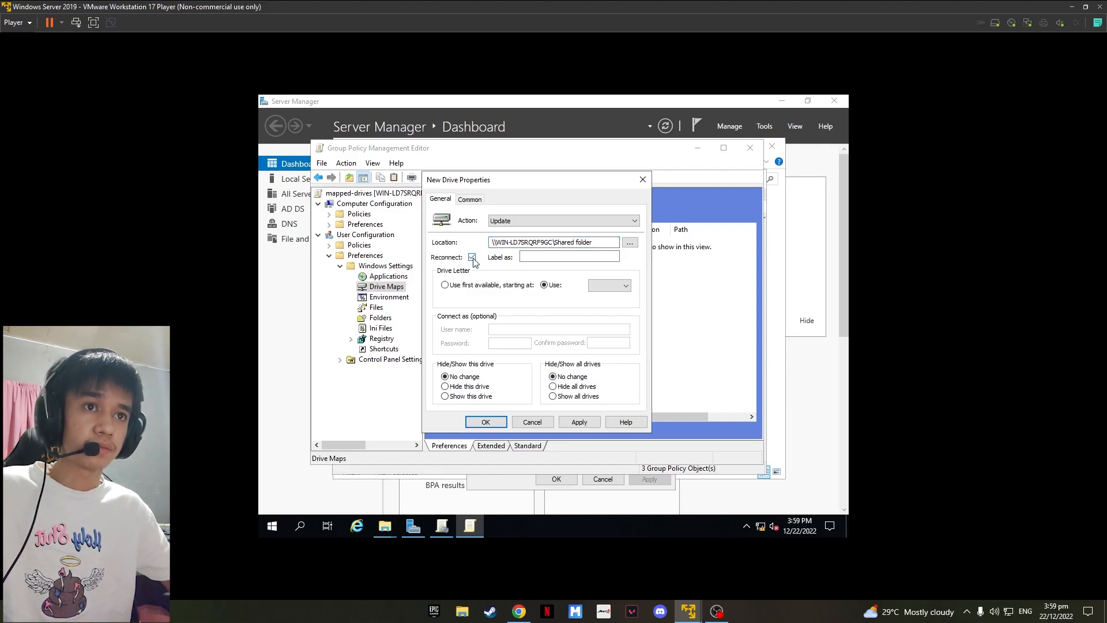
left_click(538, 257)
type("Mangio")
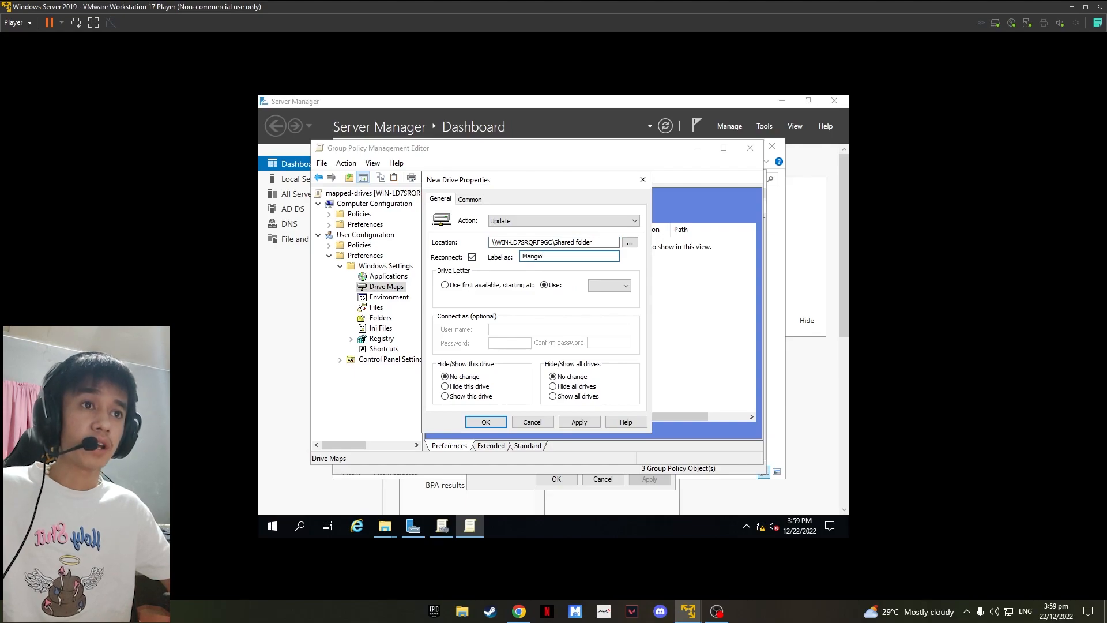
Step: Set the drive letter to M, then apply and confirm the mapped drive
left_click(625, 286)
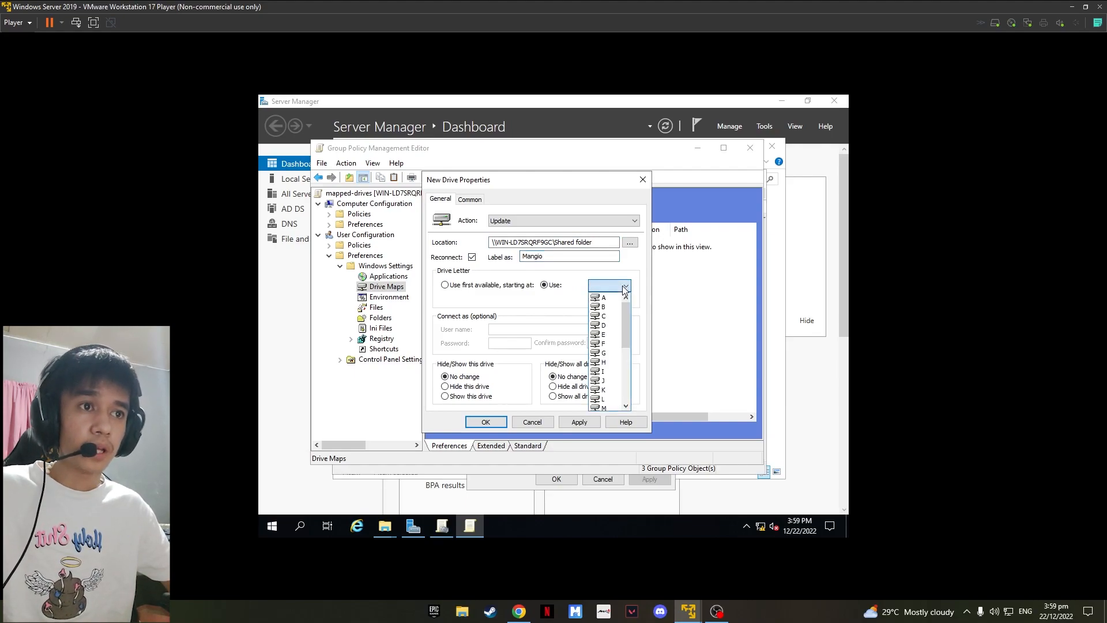
left_click_drag(627, 312, 611, 343)
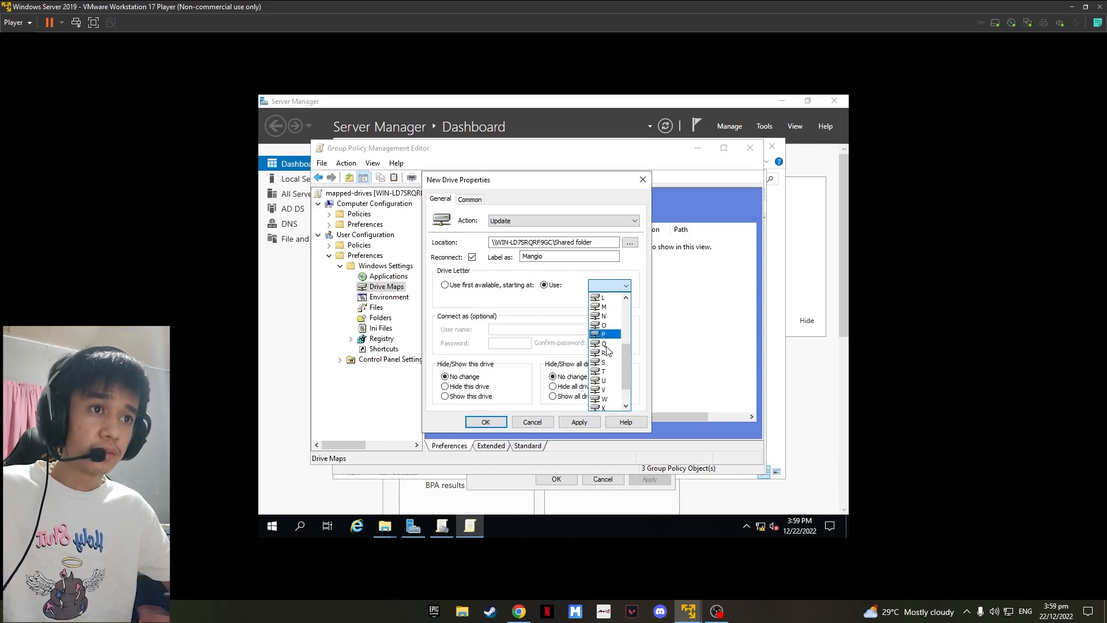
left_click(609, 311)
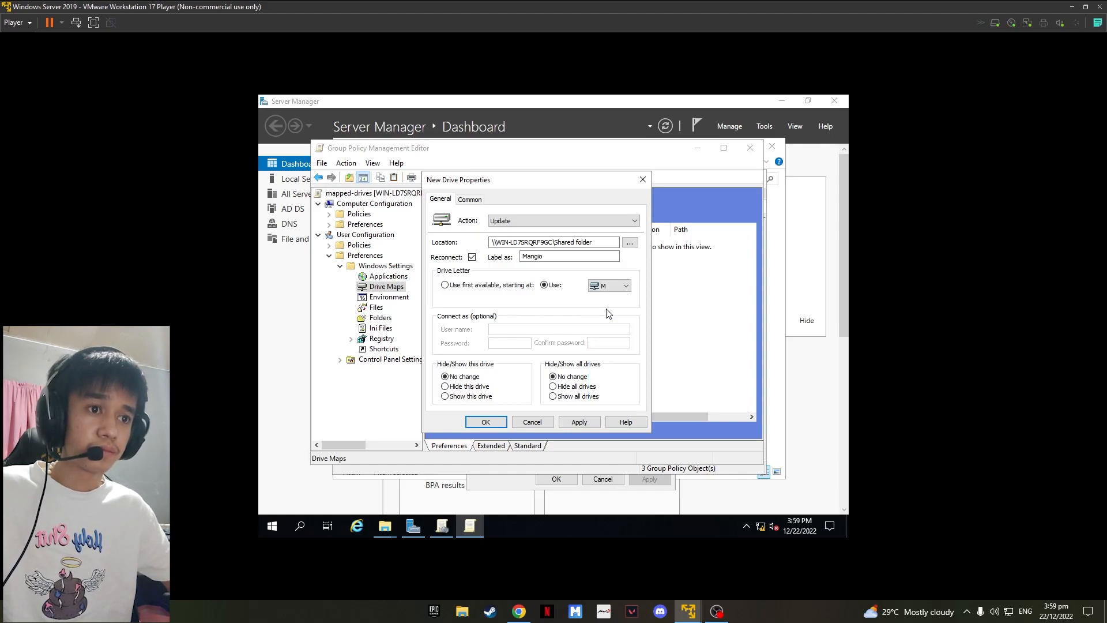
left_click(583, 422)
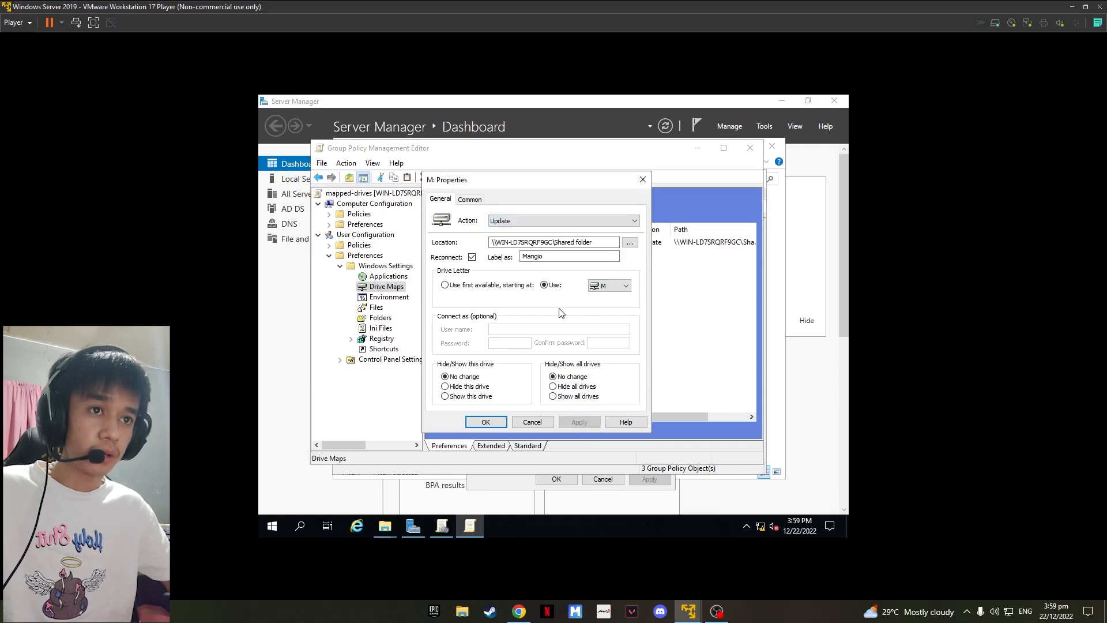
left_click(486, 422)
Step: Close the Group Policy Management Editor
left_click(398, 287)
left_click(611, 275)
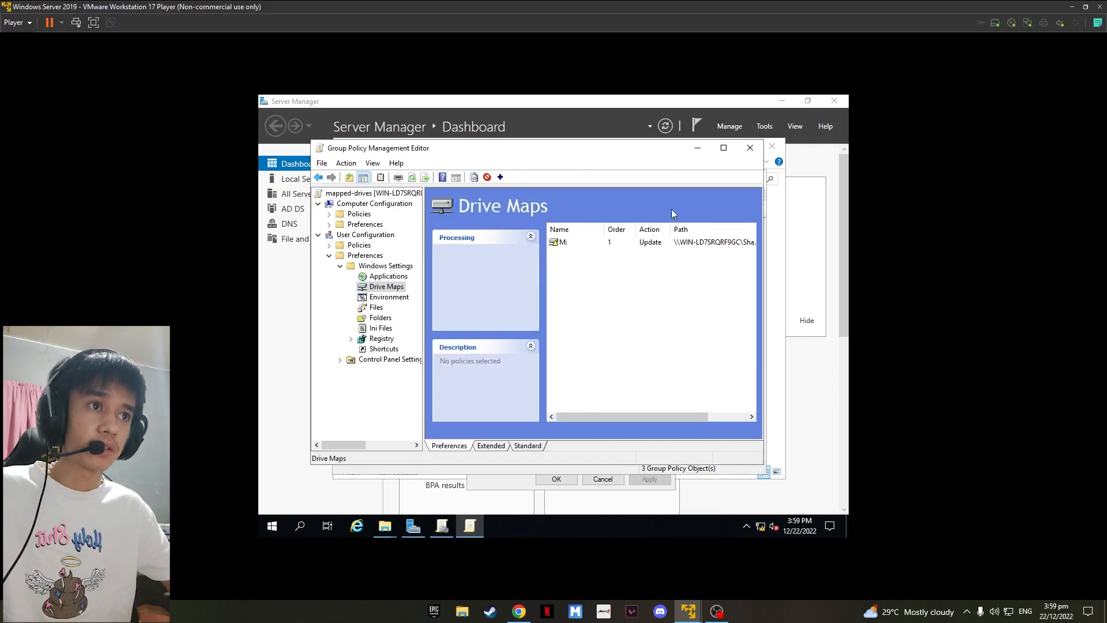
left_click(751, 148)
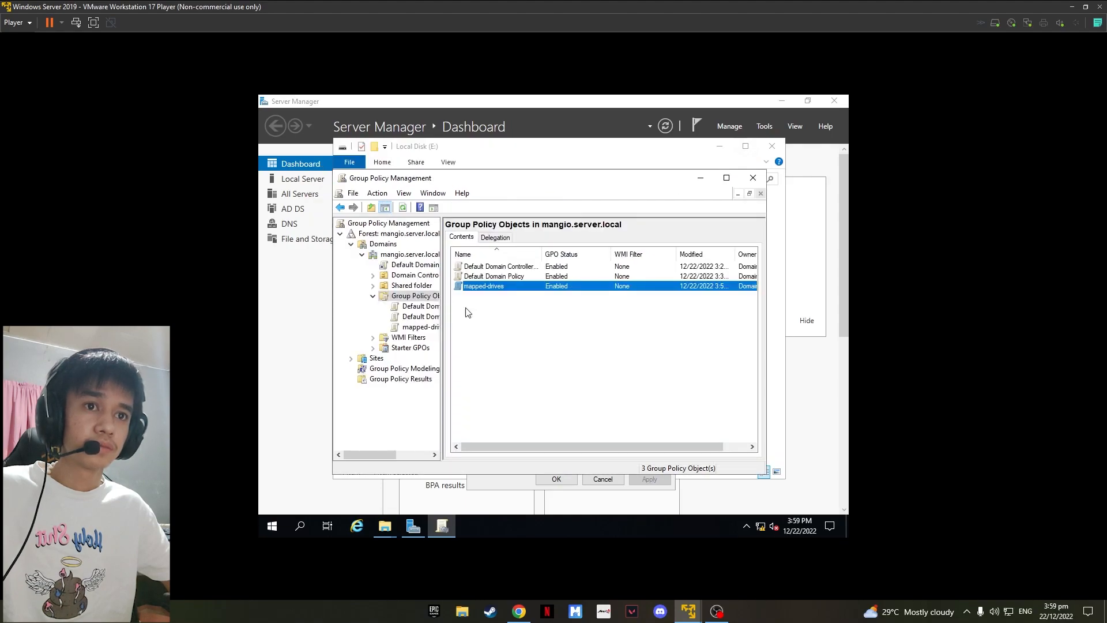
Step: Link the mapped-drives GPO to the mangio.server.local domain
left_click(420, 327)
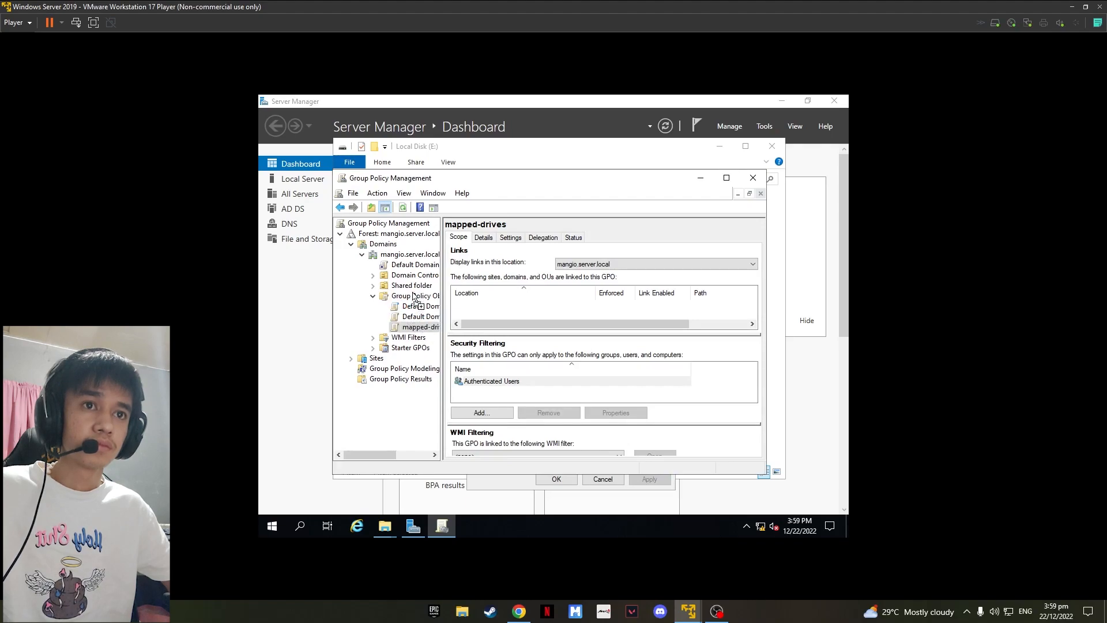
left_click_drag(408, 260, 407, 259)
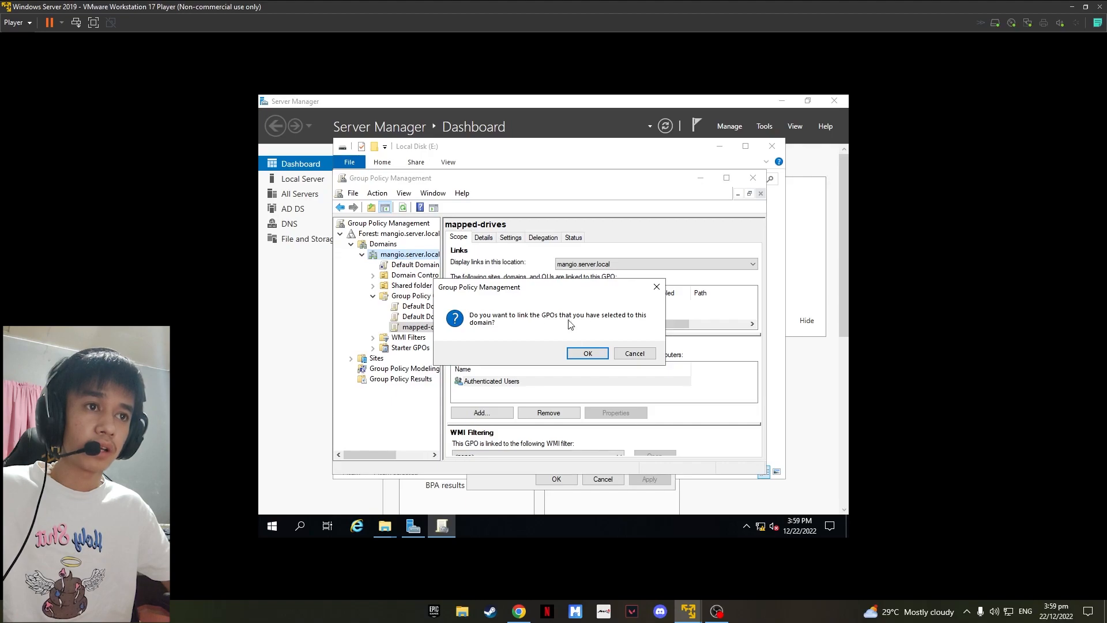
left_click(588, 353)
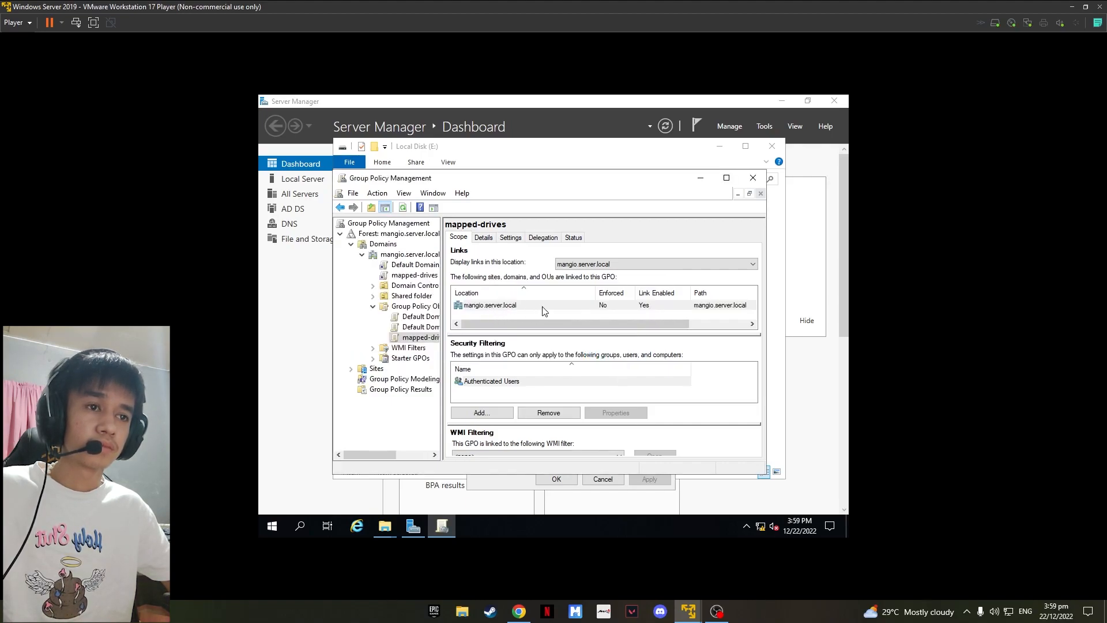
Step: Close the Group Policy Management console, the shared folder's properties and the File Explorer window on the server
left_click(753, 178)
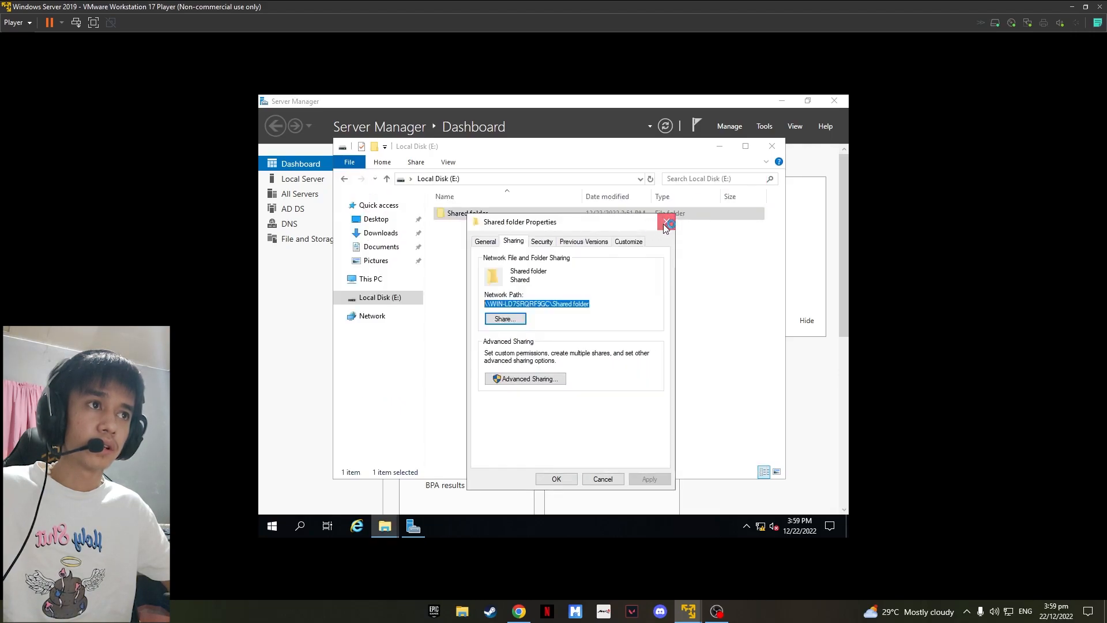
left_click(667, 222)
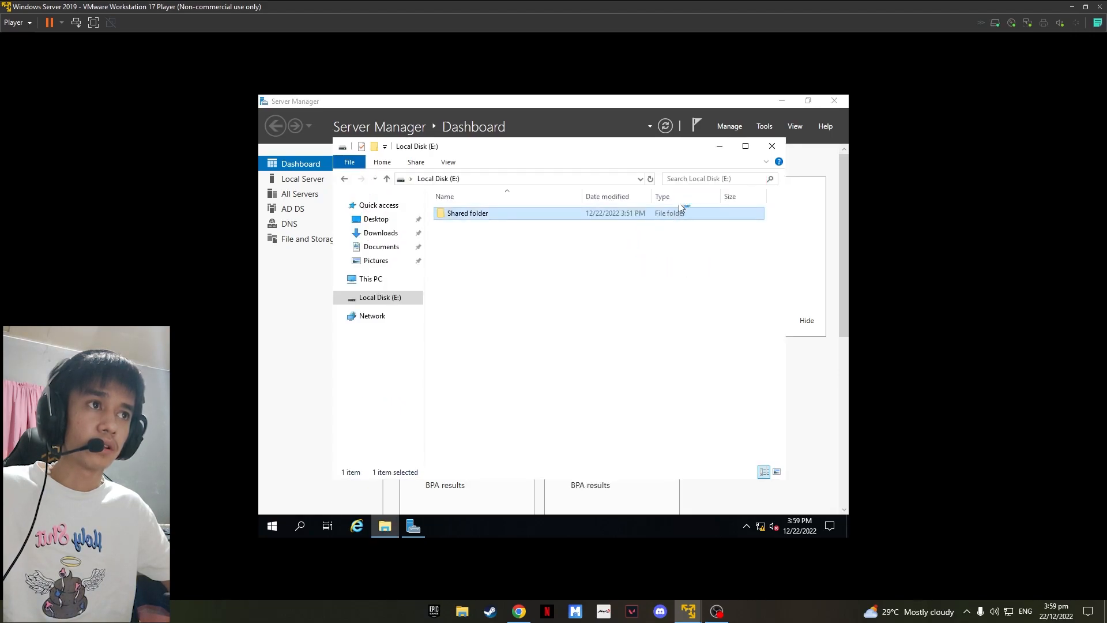
left_click(773, 148)
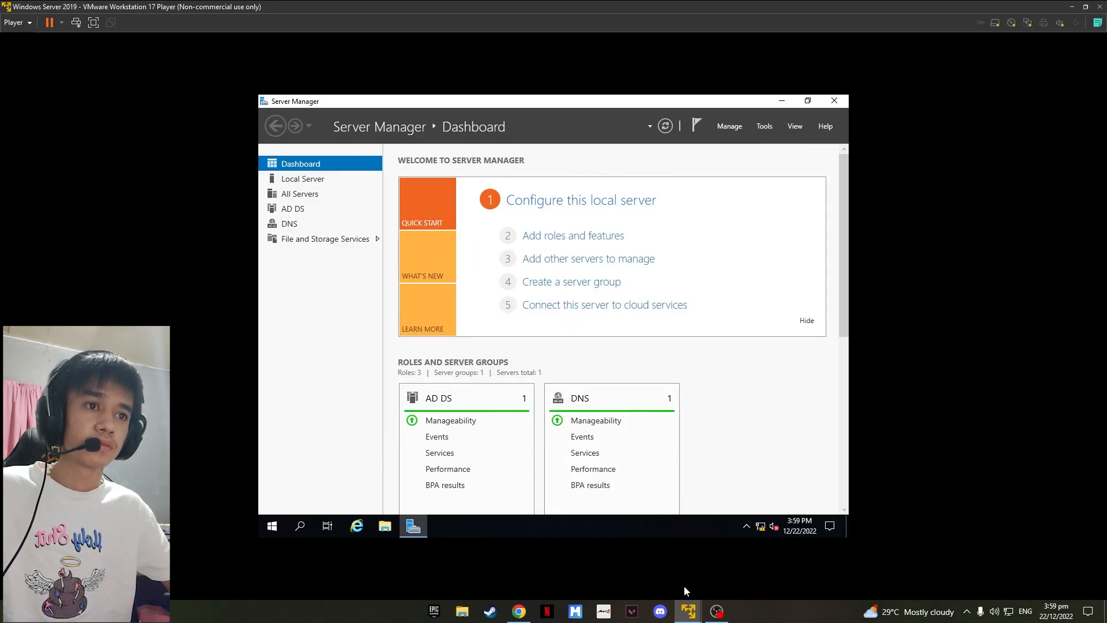
Step: Switch to the Windows 10 virtual machine and choose to sign in as another user
mouse_move(689, 606)
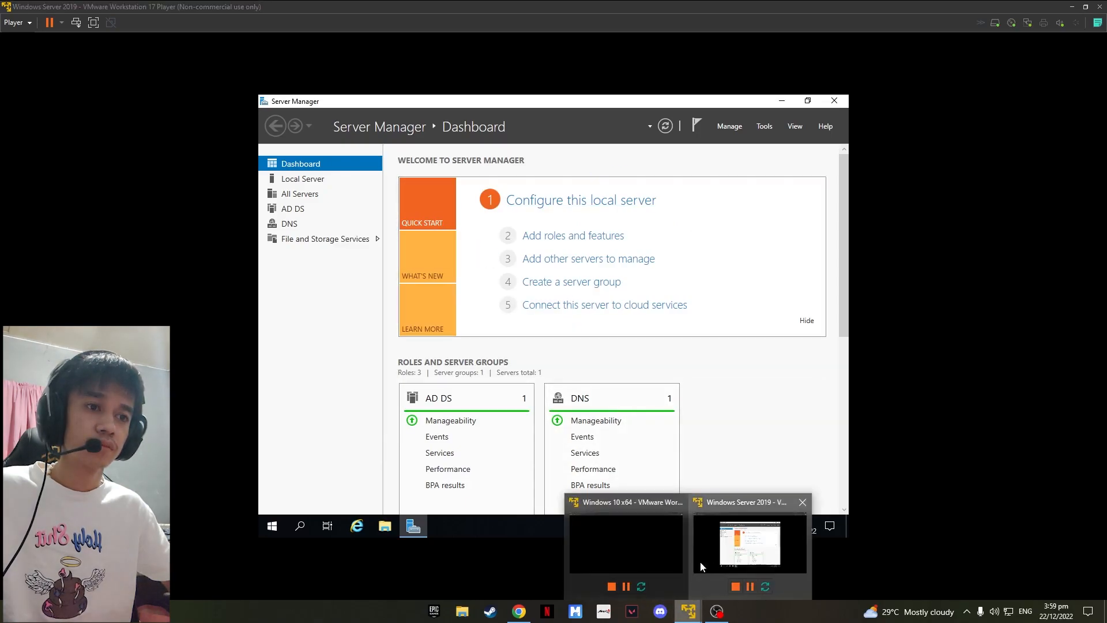
left_click(652, 557)
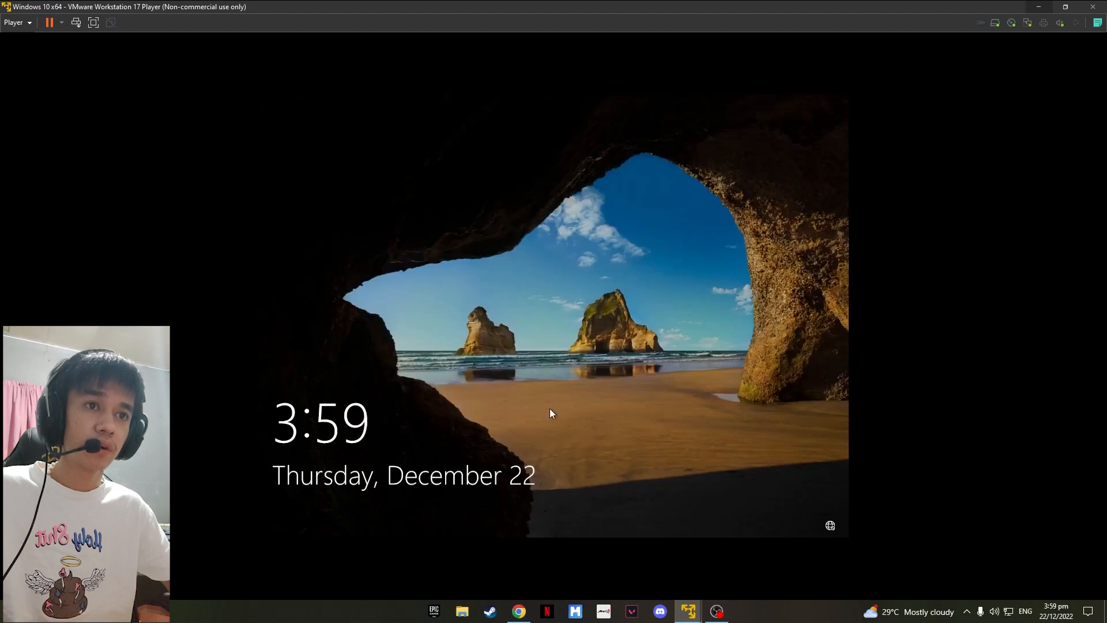
left_click(572, 344)
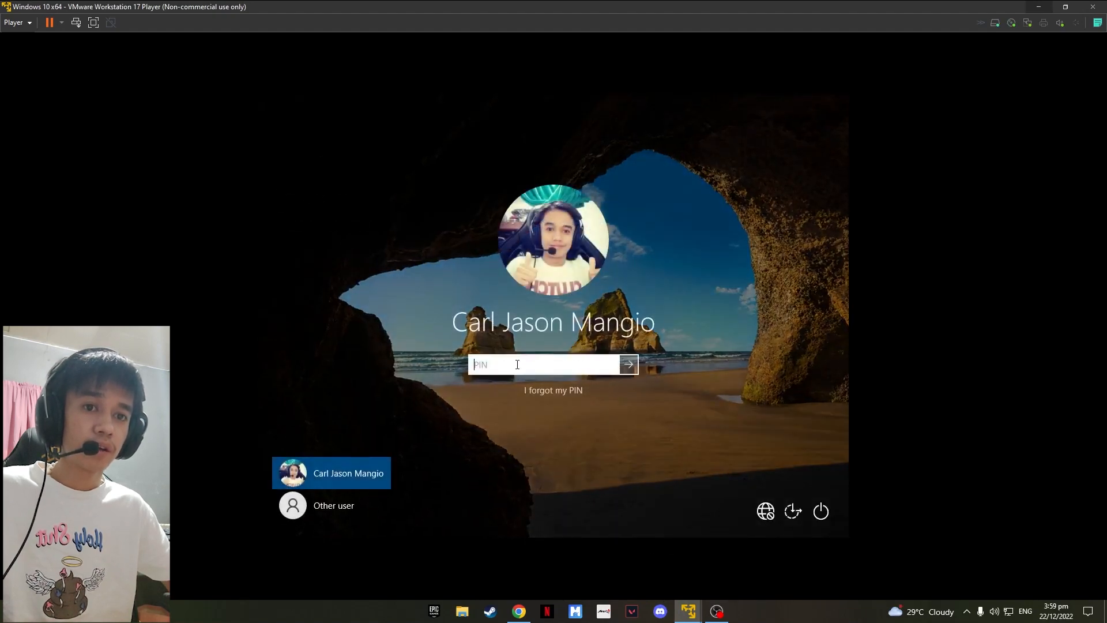
left_click(346, 506)
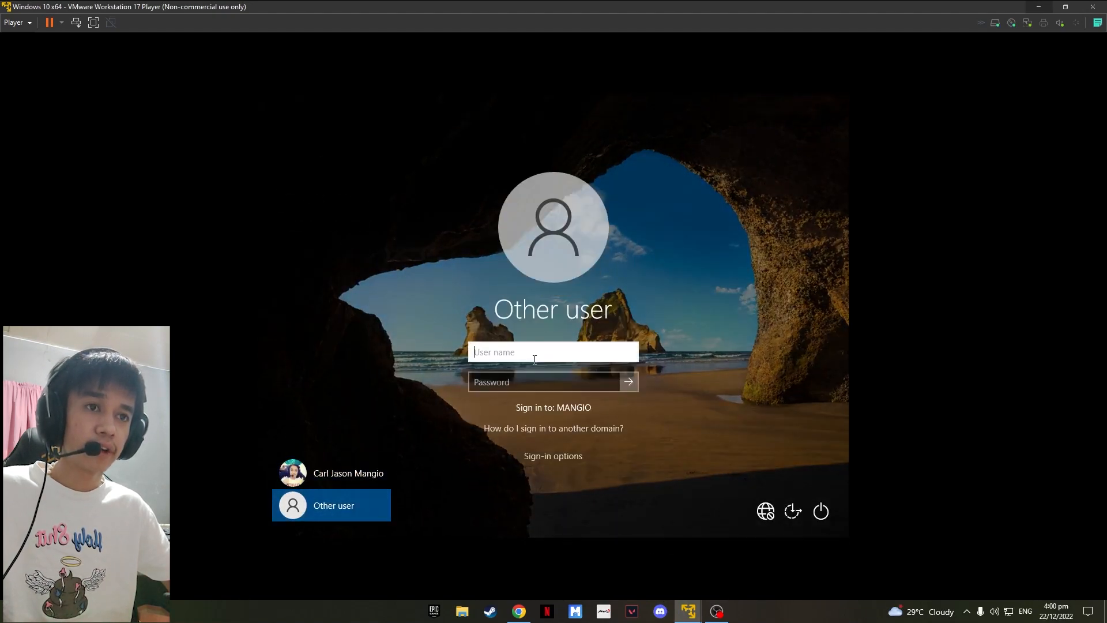
Step: Enter the domain user's user name and account password to sign in
type("Carl")
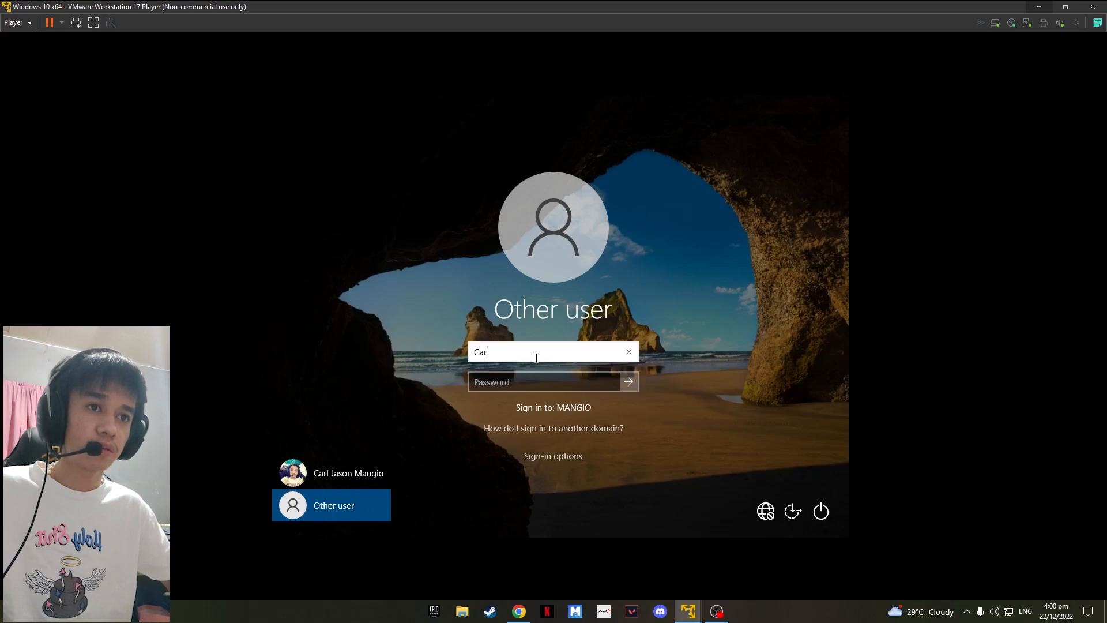
left_click(504, 383)
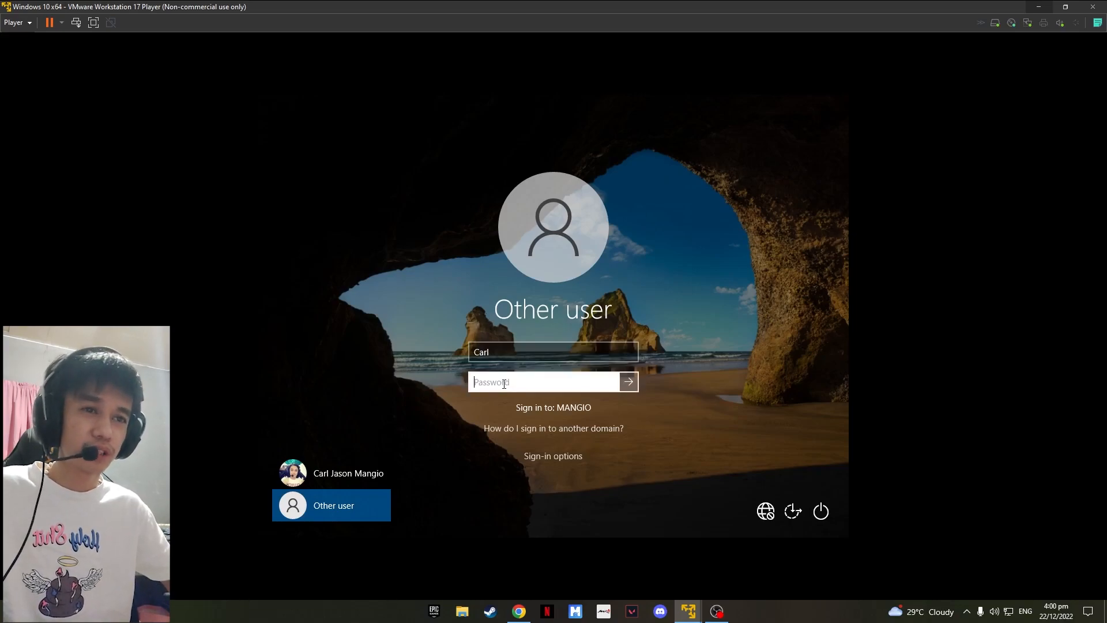
type("•••••••••••")
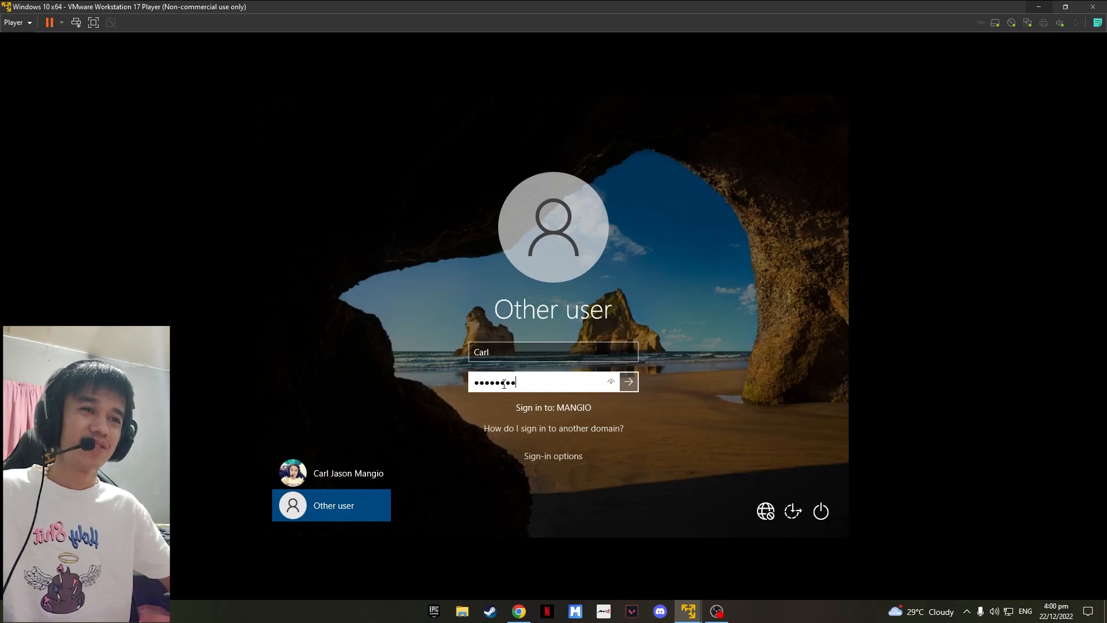
type("•")
key("Return")
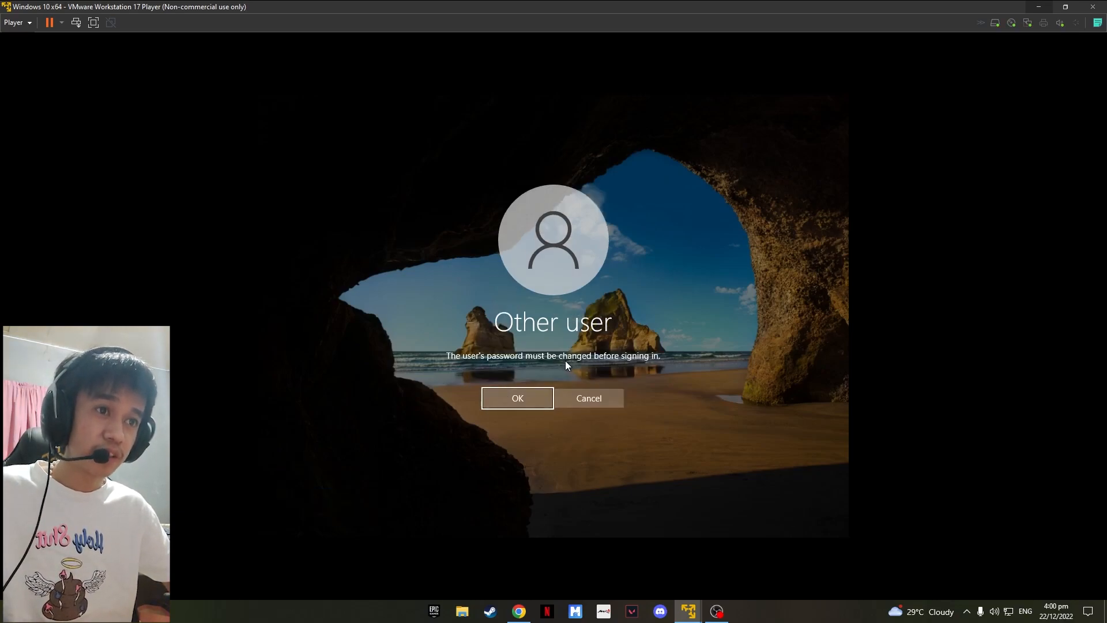
Step: Acknowledge the required password change, then enter and confirm a new account password and finish signing in
left_click(517, 397)
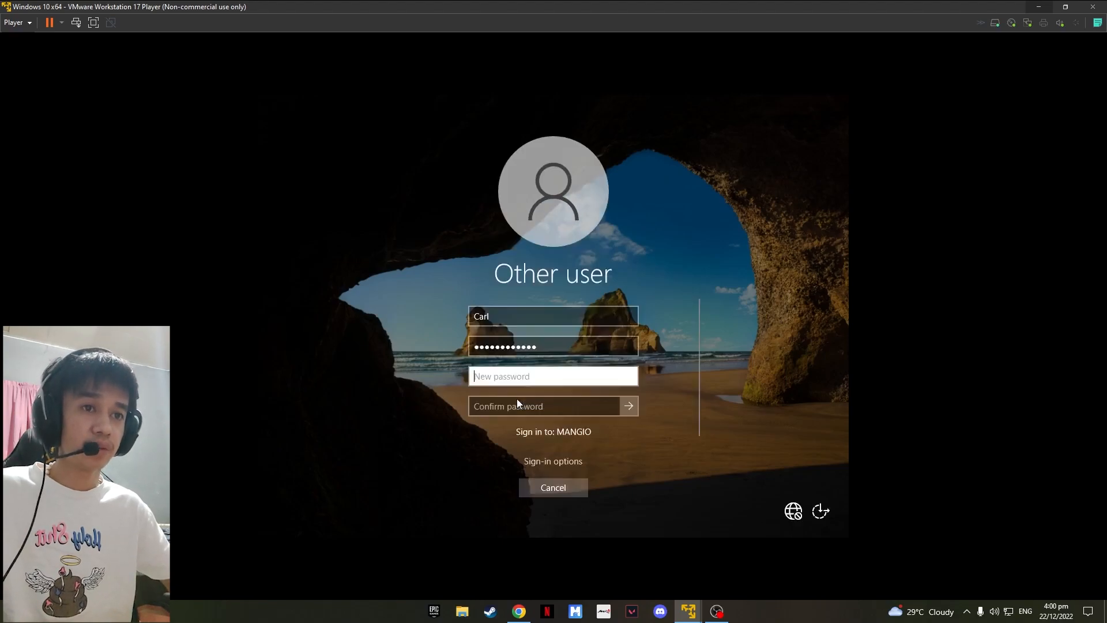
type("•••••••••")
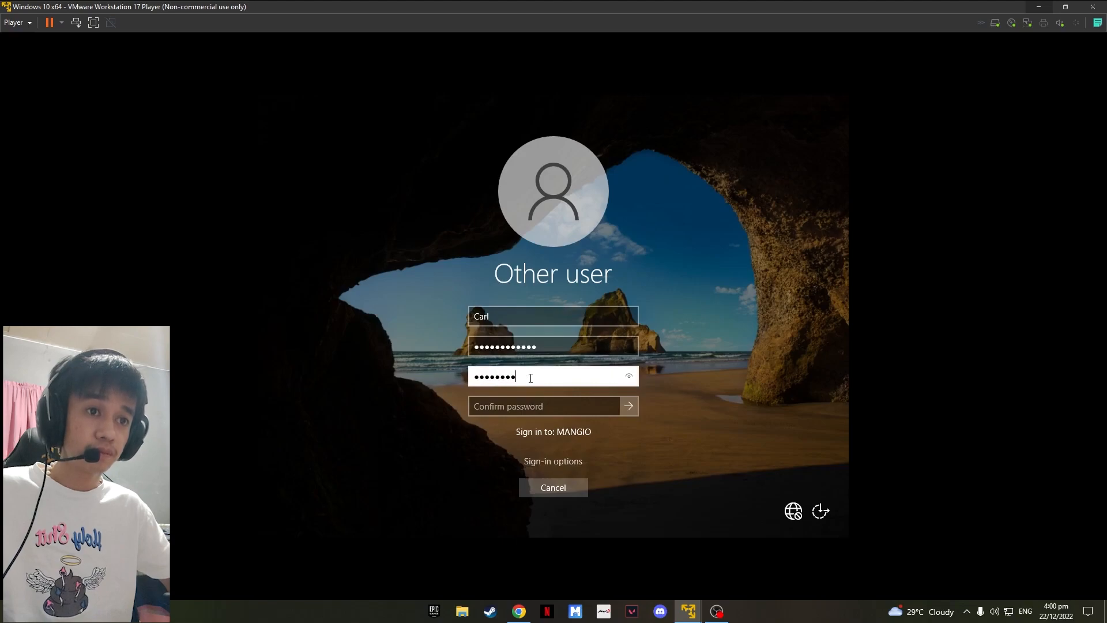
type("••••")
key("Tab")
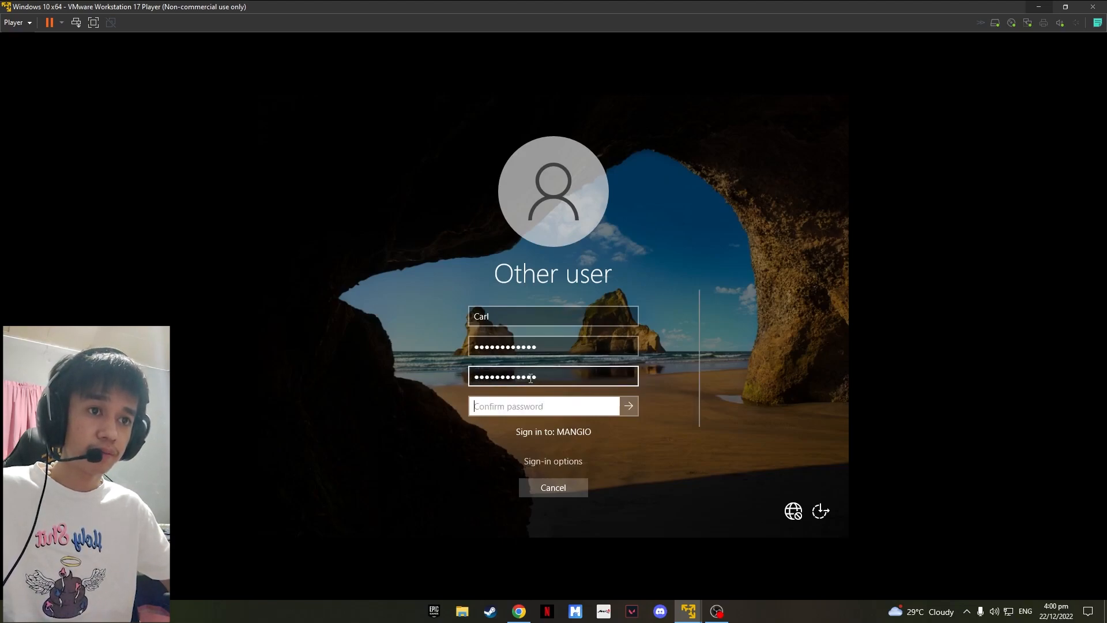
type("•")
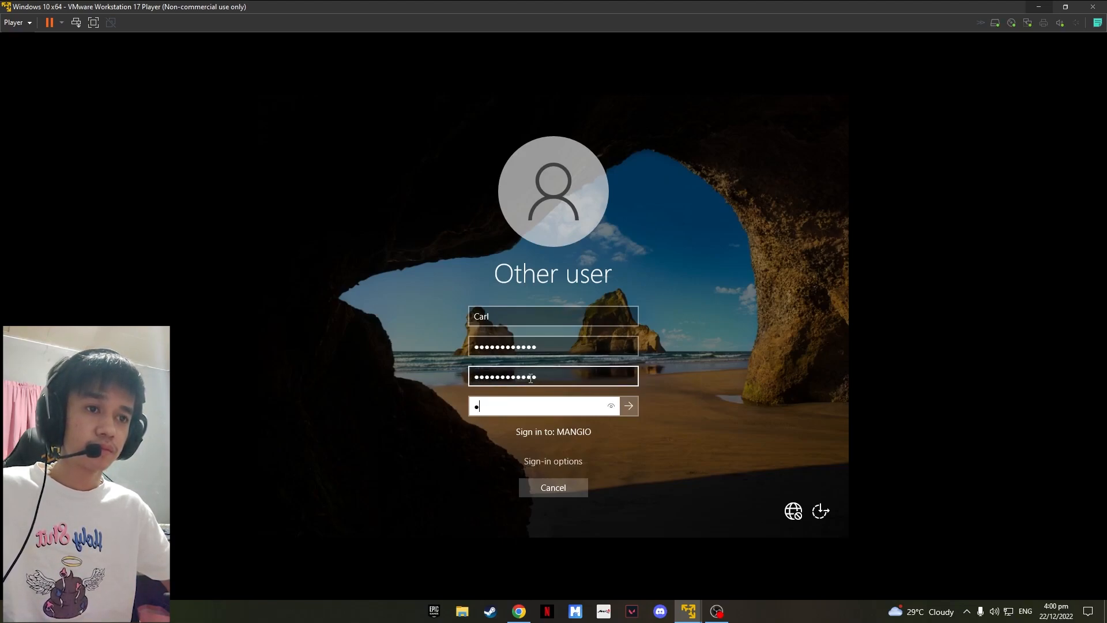
type("••••••••")
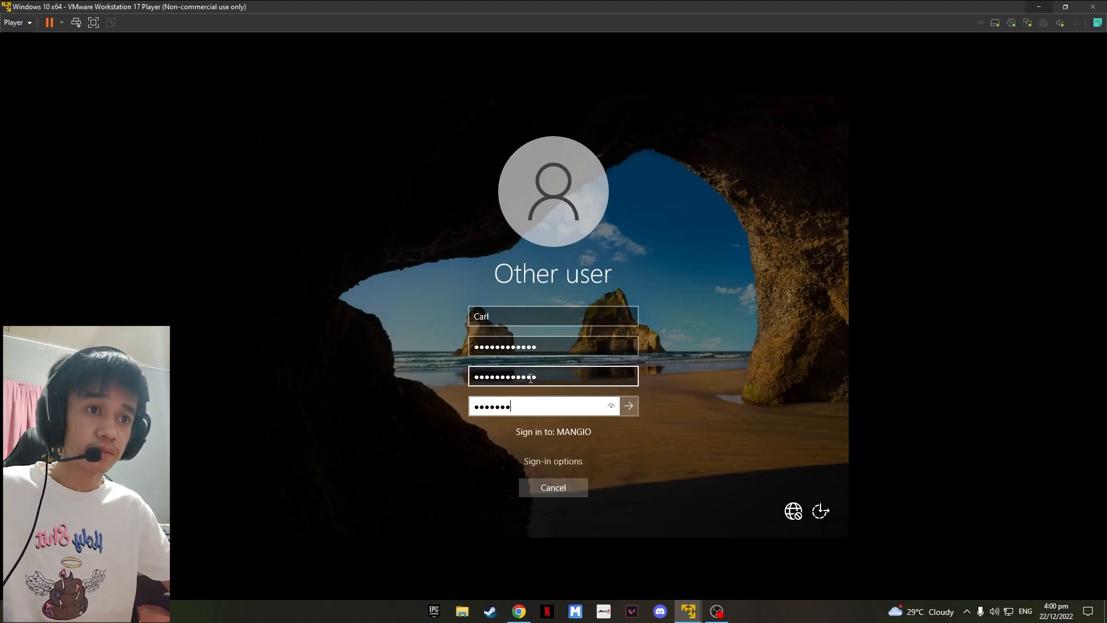
type("•••")
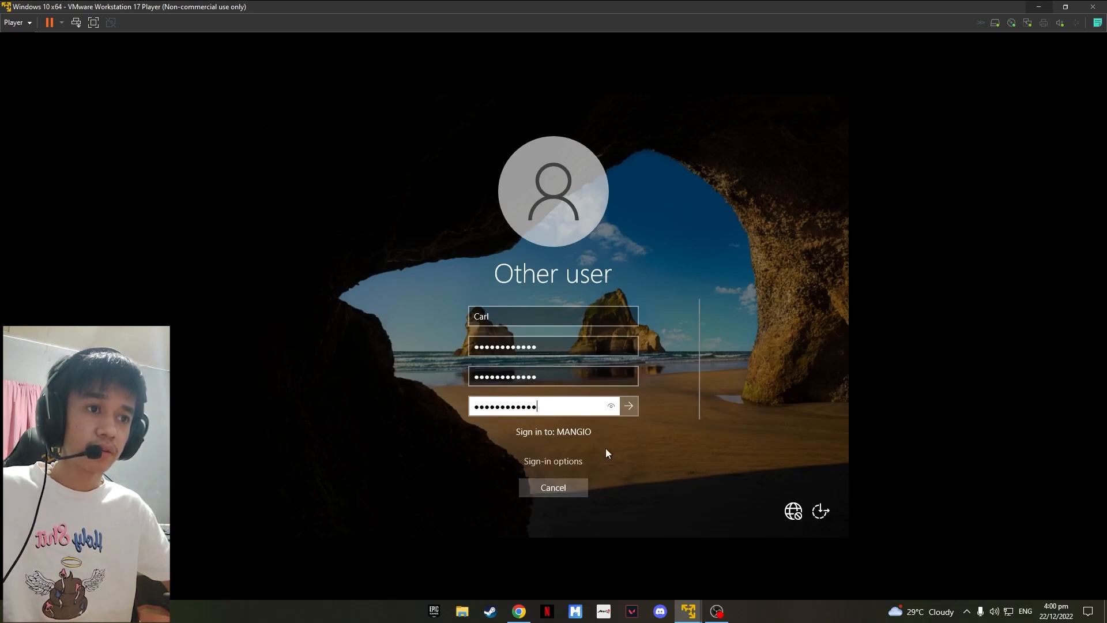
left_click(629, 406)
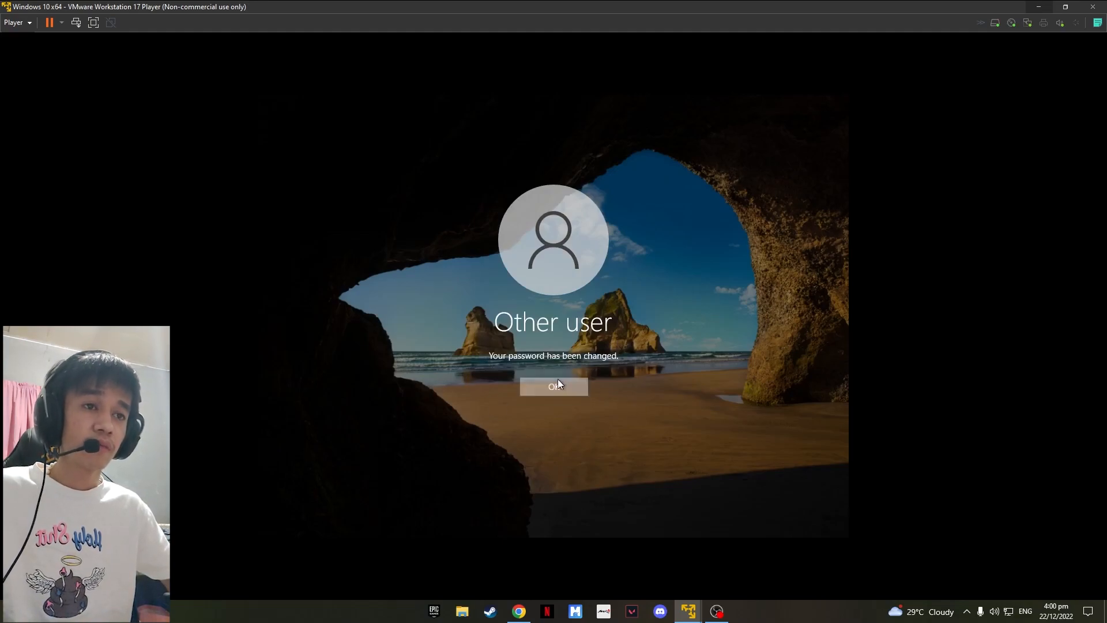
left_click(558, 381)
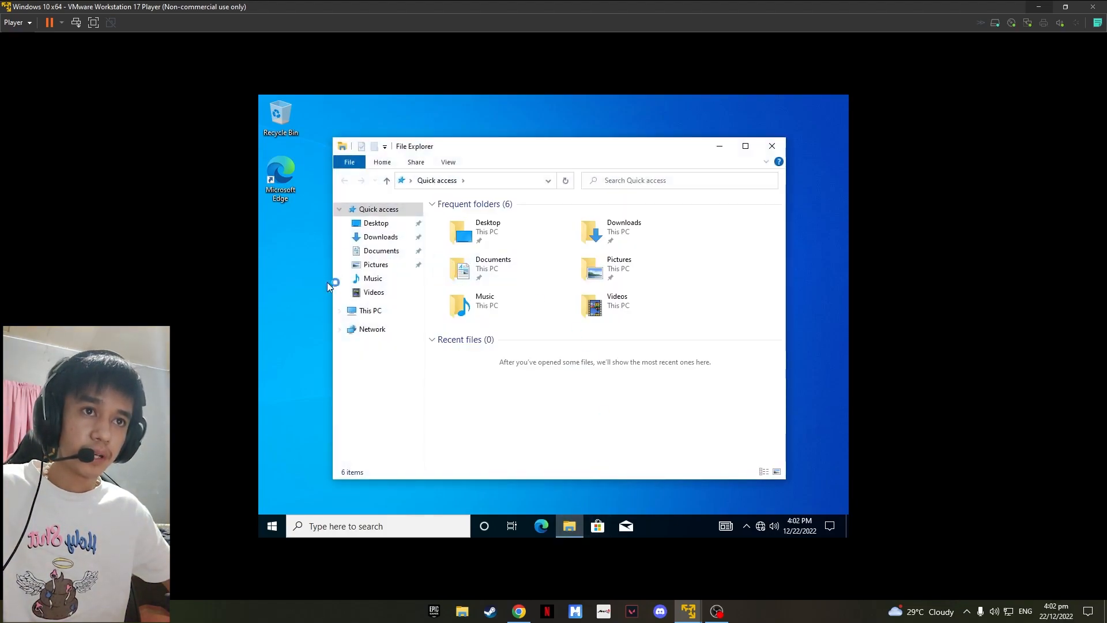
Step: Open This PC, then the mapped Mangio (M:) drive and its IT personnel folder
left_click(367, 311)
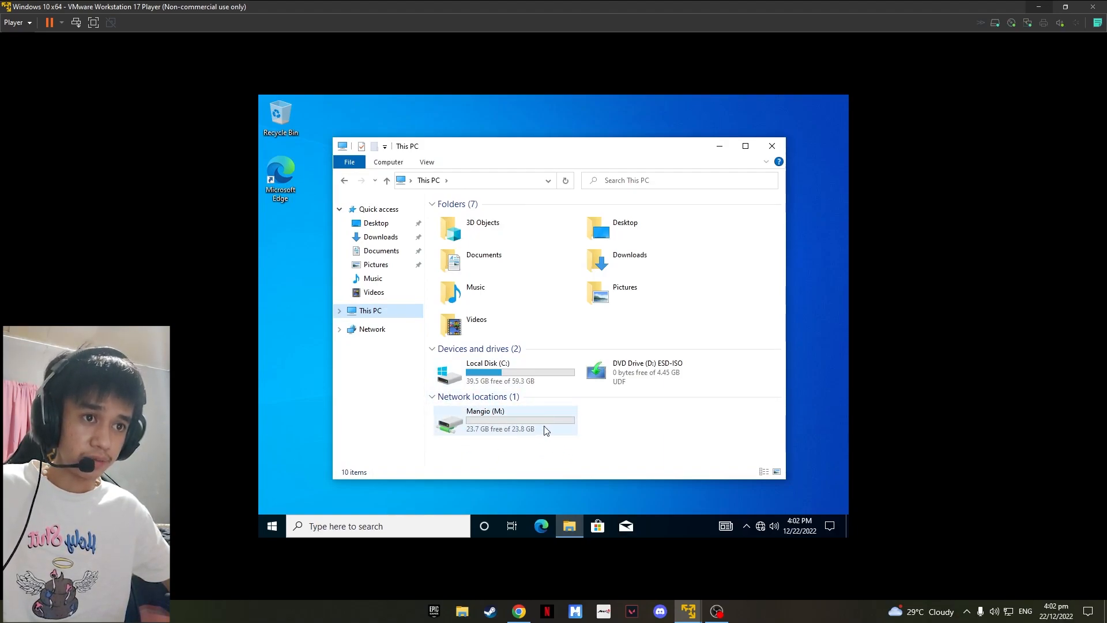
double_click(518, 427)
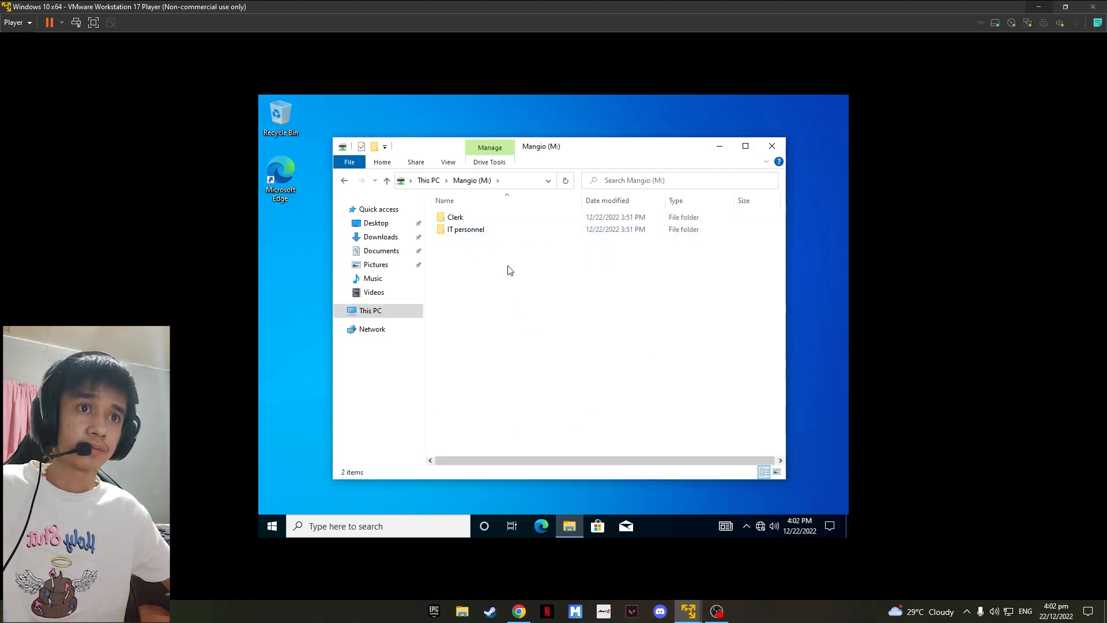
double_click(471, 233)
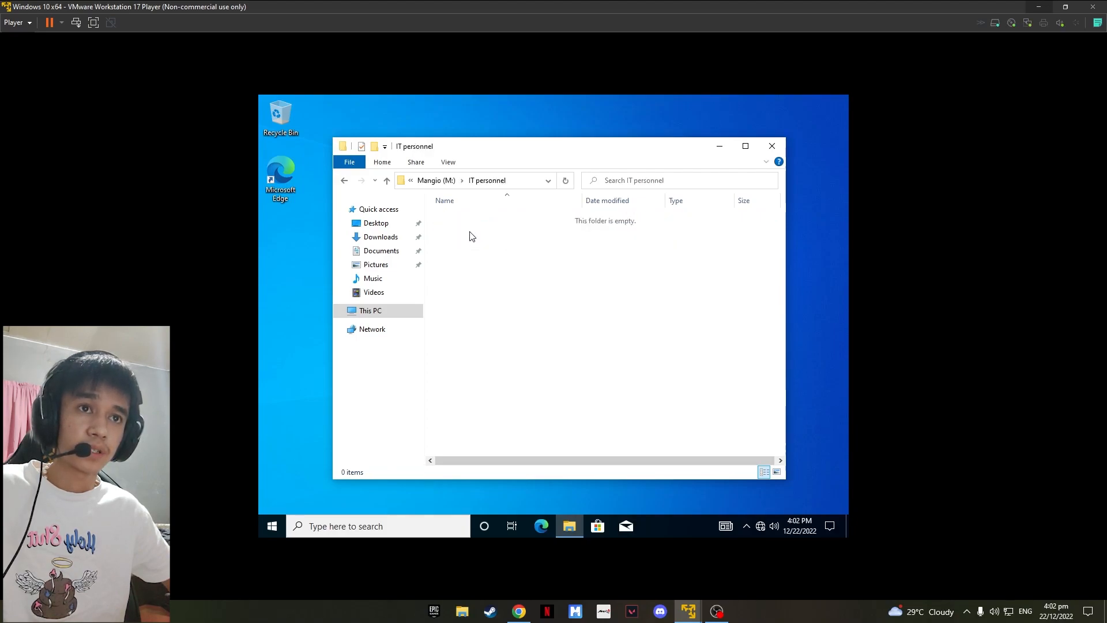
Step: Create a new text document named asdkjhvbgkjah in the IT personnel folder
right_click(490, 223)
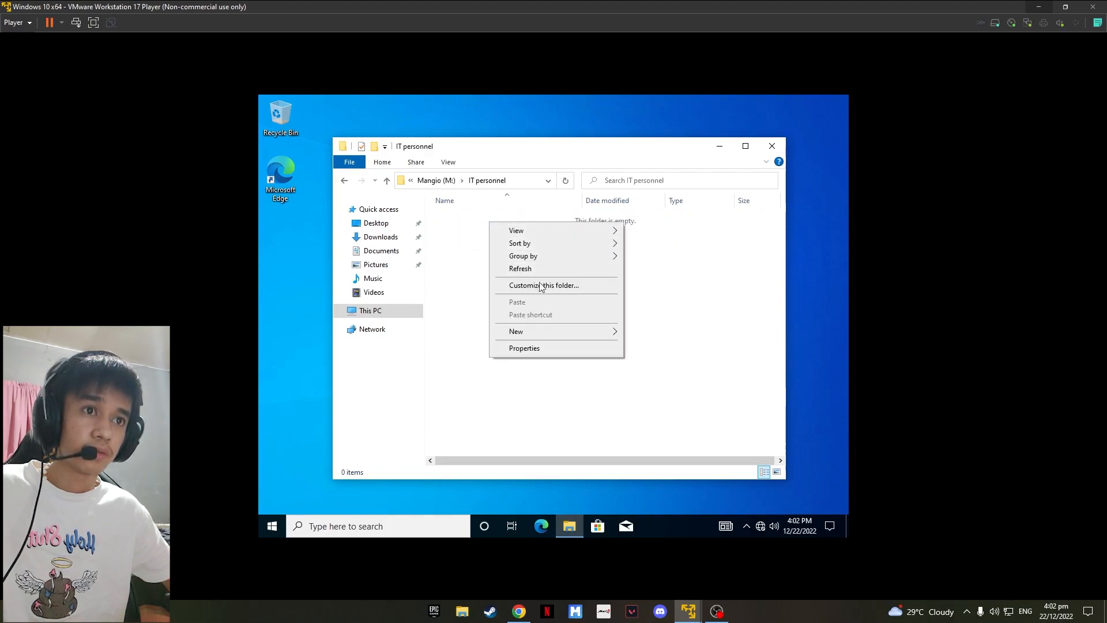
mouse_move(618, 338)
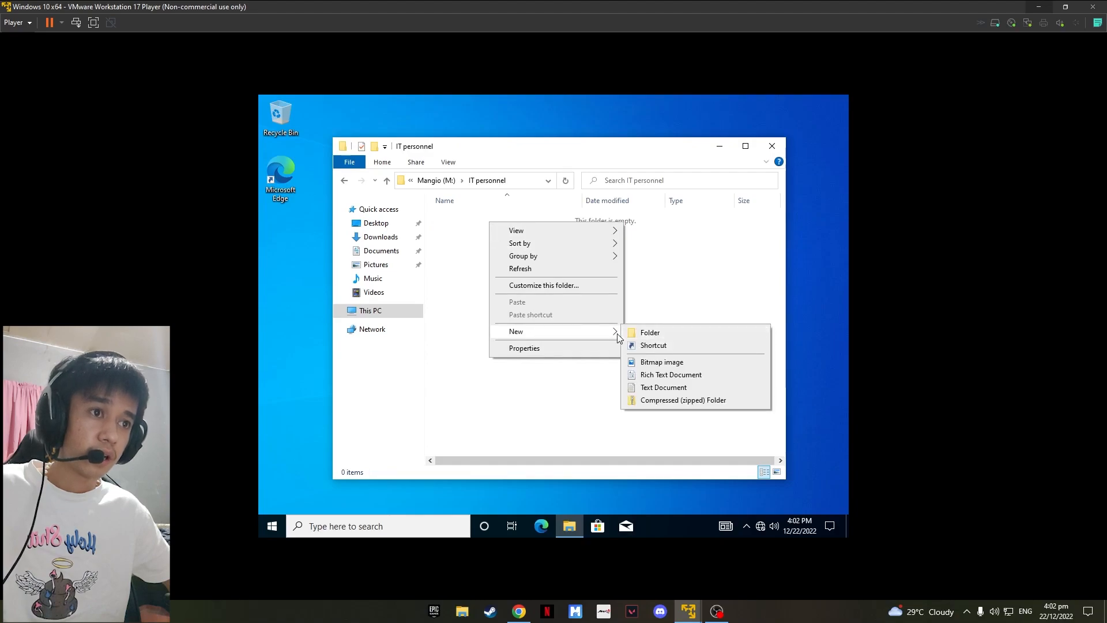
left_click(666, 388)
type("asdkjhvbgkjah")
key("Return")
left_click(541, 292)
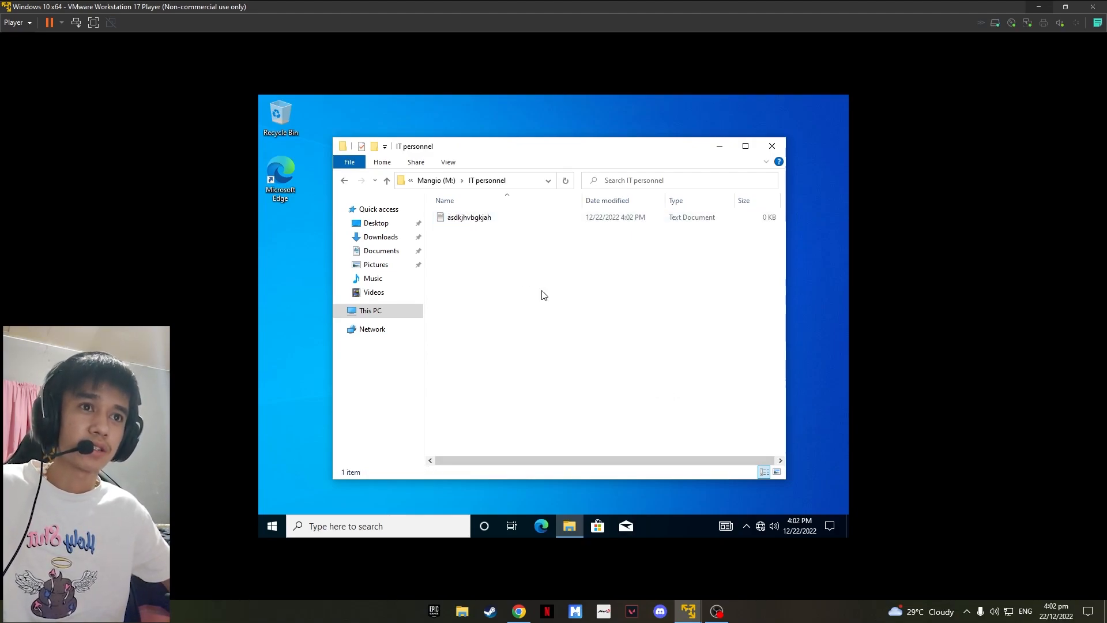
Step: Permanently delete the asdkjhvbgkjah text document
left_click(507, 219)
right_click(496, 217)
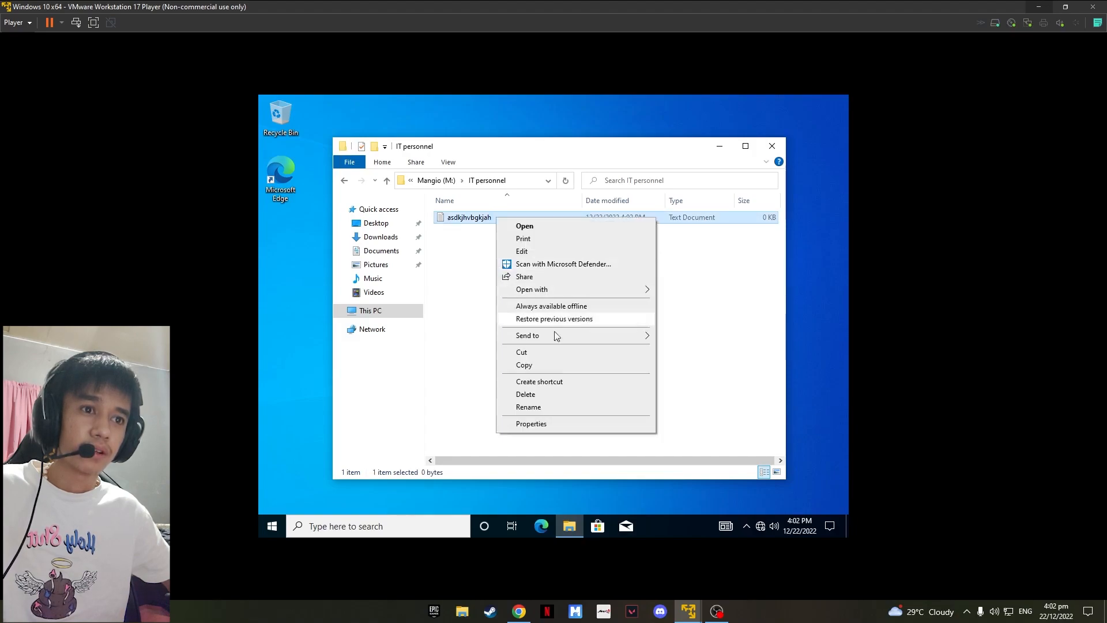
left_click(559, 395)
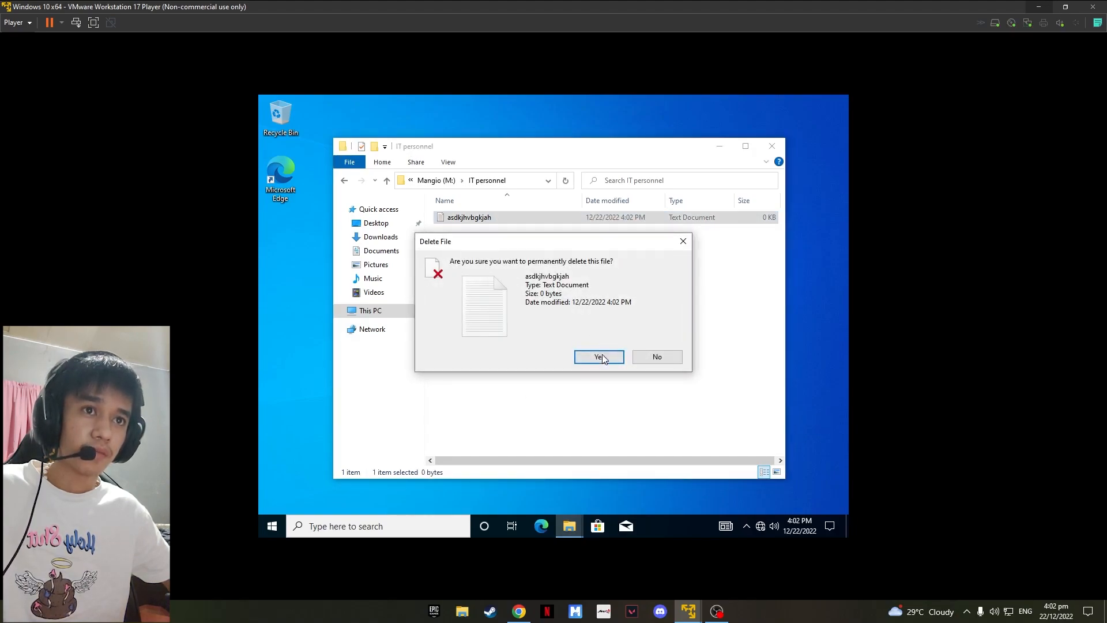
left_click(600, 356)
Step: Go back to the Mangio drive, try to open the Clerk folder, then close File Explorer
left_click(344, 180)
left_click(467, 219)
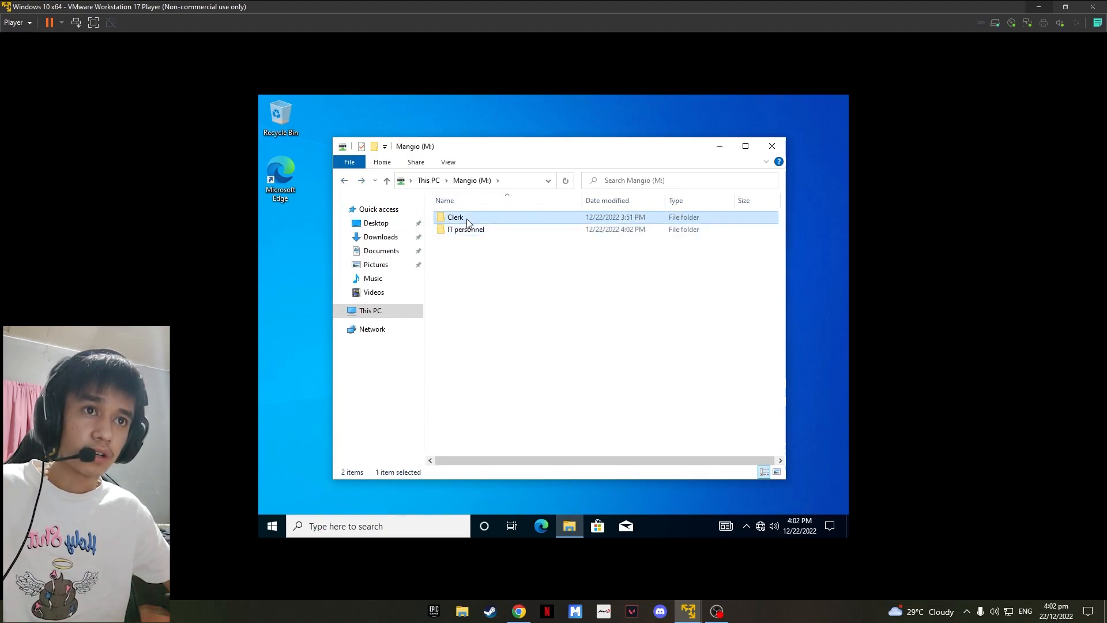
double_click(468, 219)
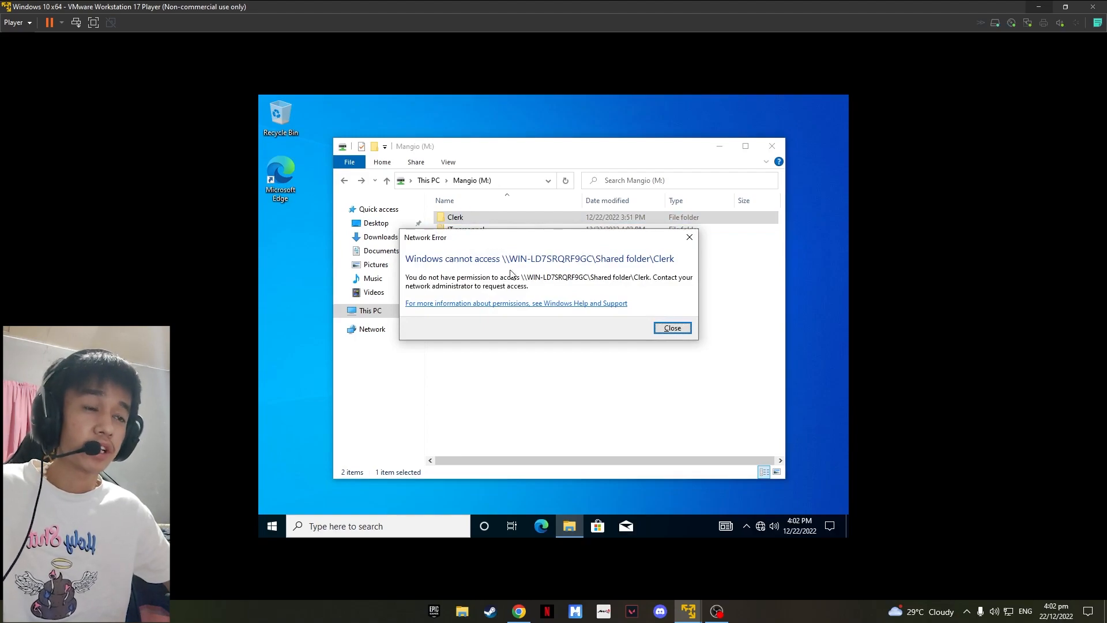
left_click(680, 328)
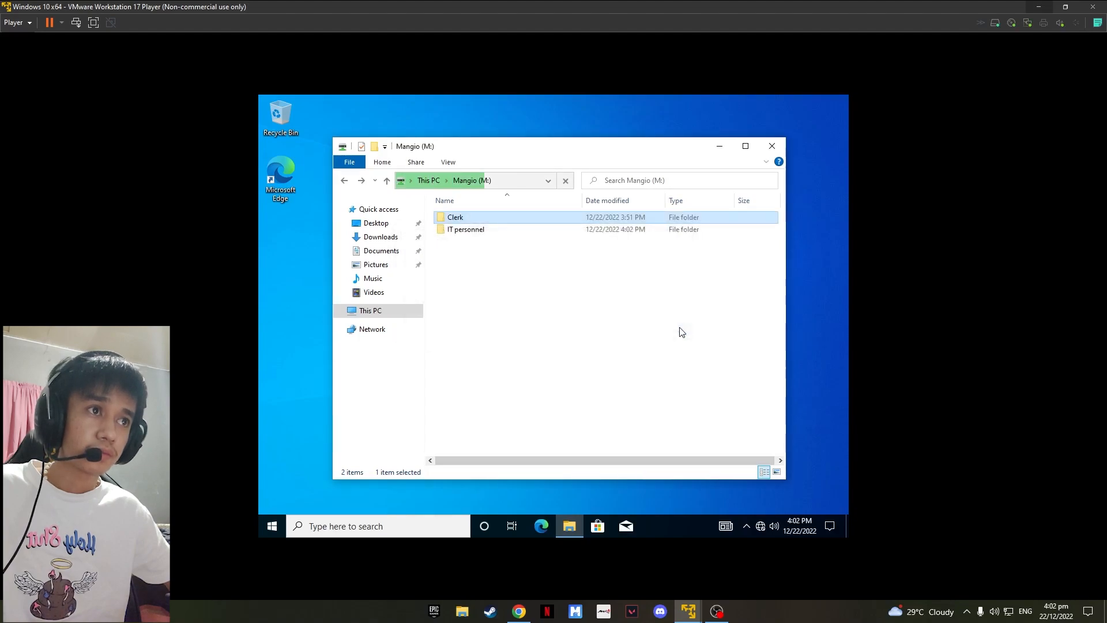
left_click(780, 151)
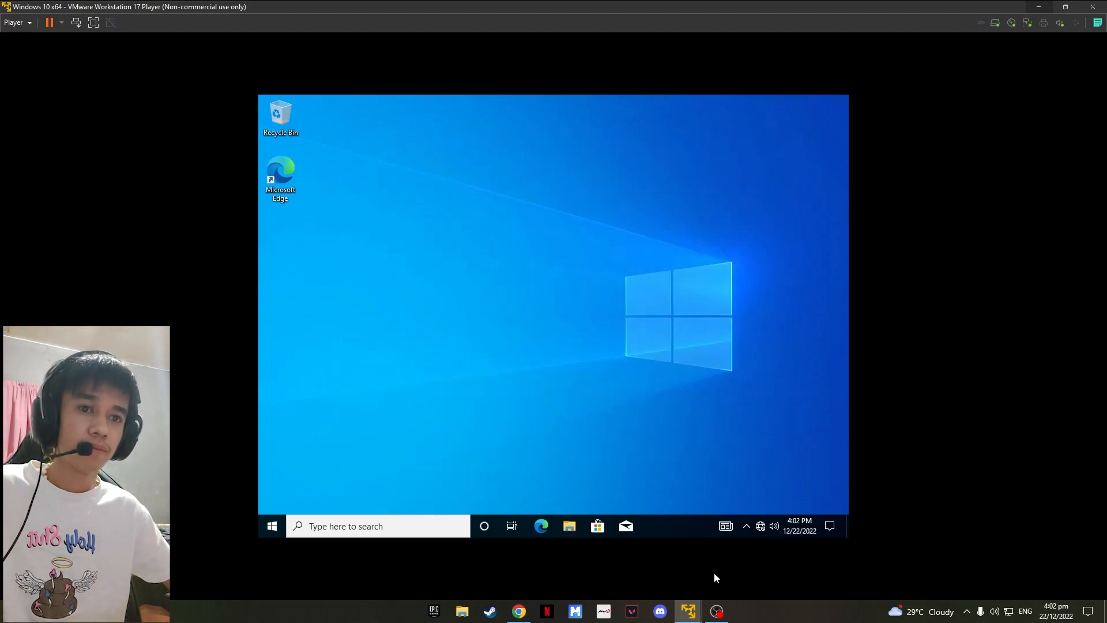